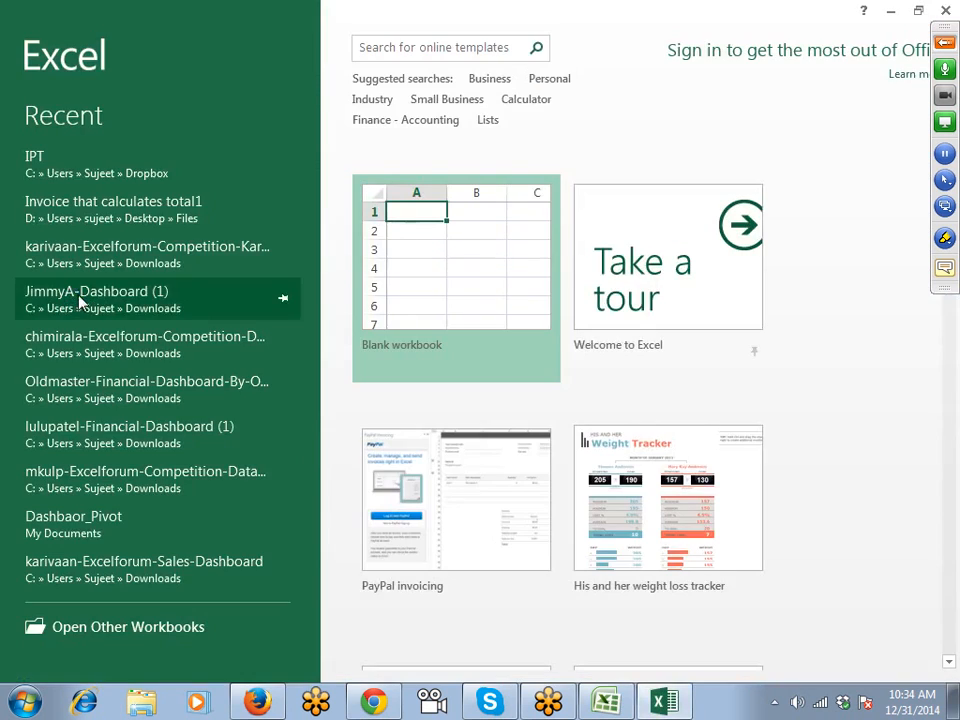
# Create the blank workbook Book1 and select a cell on its empty Sheet1.
pyautogui.click(409, 246)
pyautogui.click(406, 240)
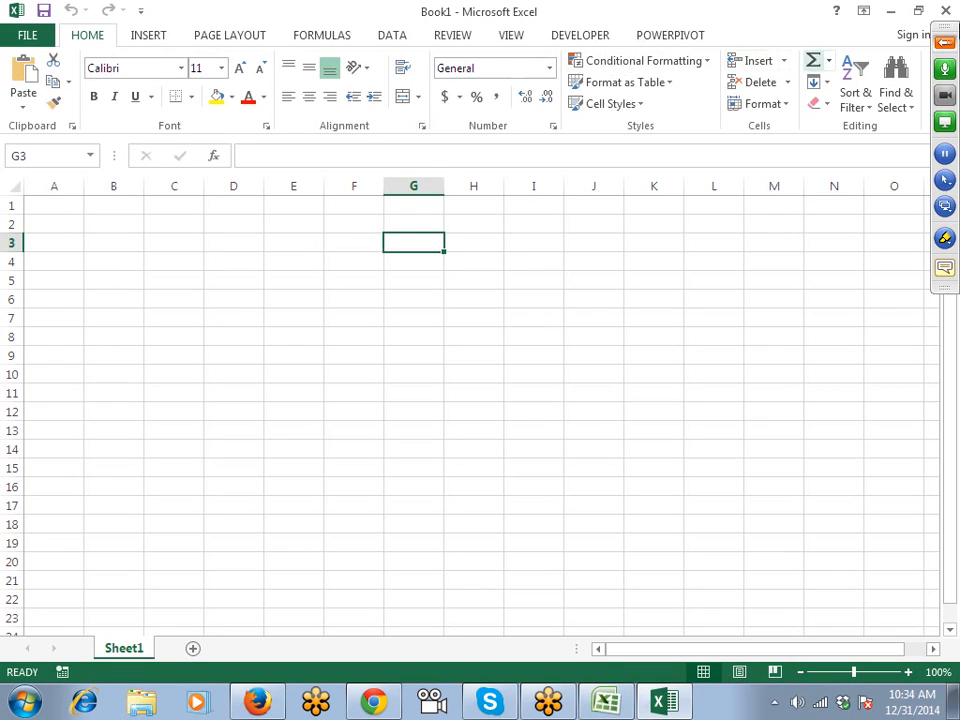
pyautogui.click(944, 42)
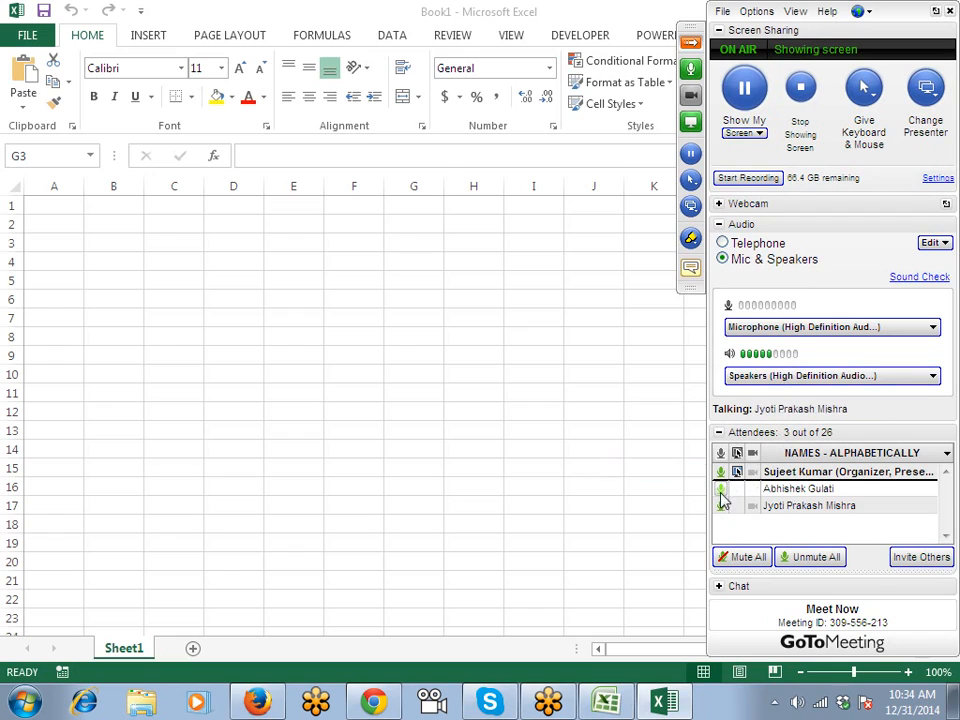
# Mute an attendee, then enter the Name header in A1 and the first two names below it.
pyautogui.click(720, 507)
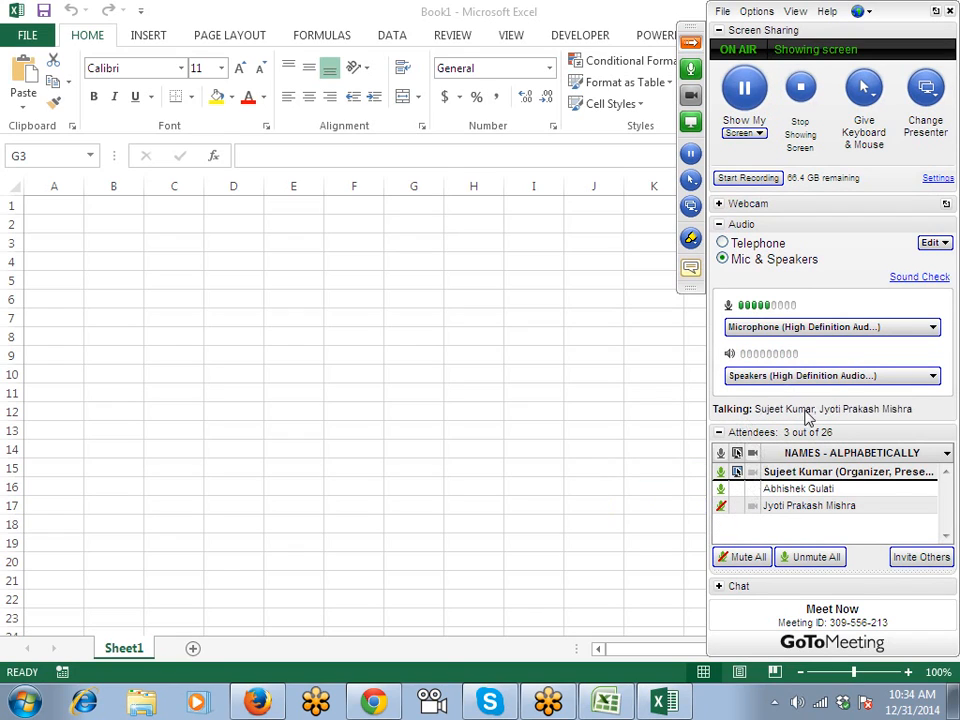
pyautogui.click(75, 205)
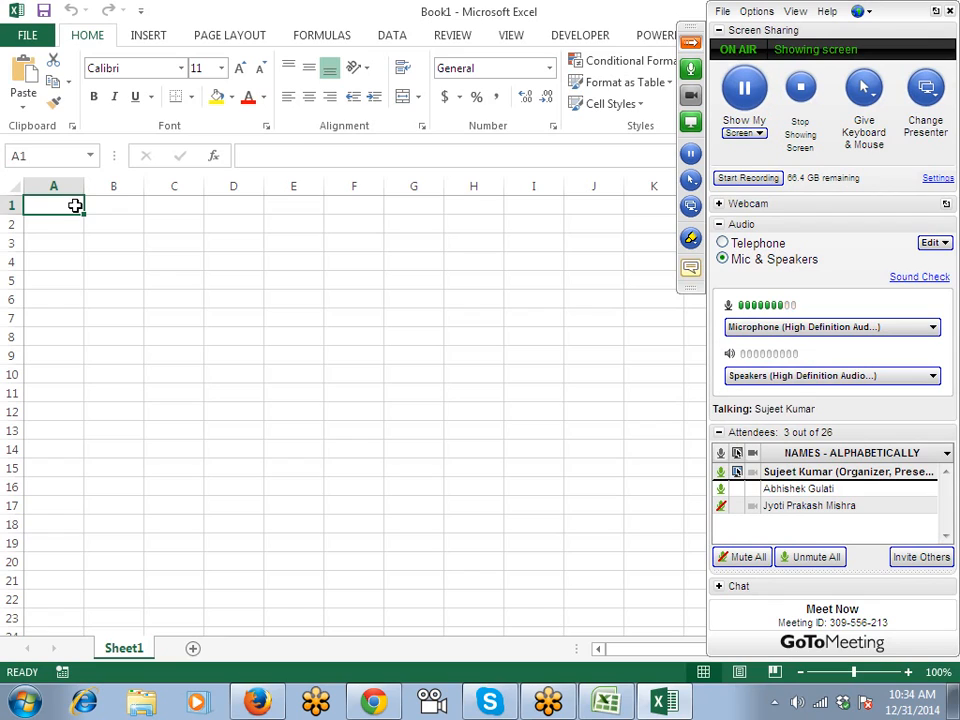
pyautogui.write('Name')
pyautogui.press('Return')
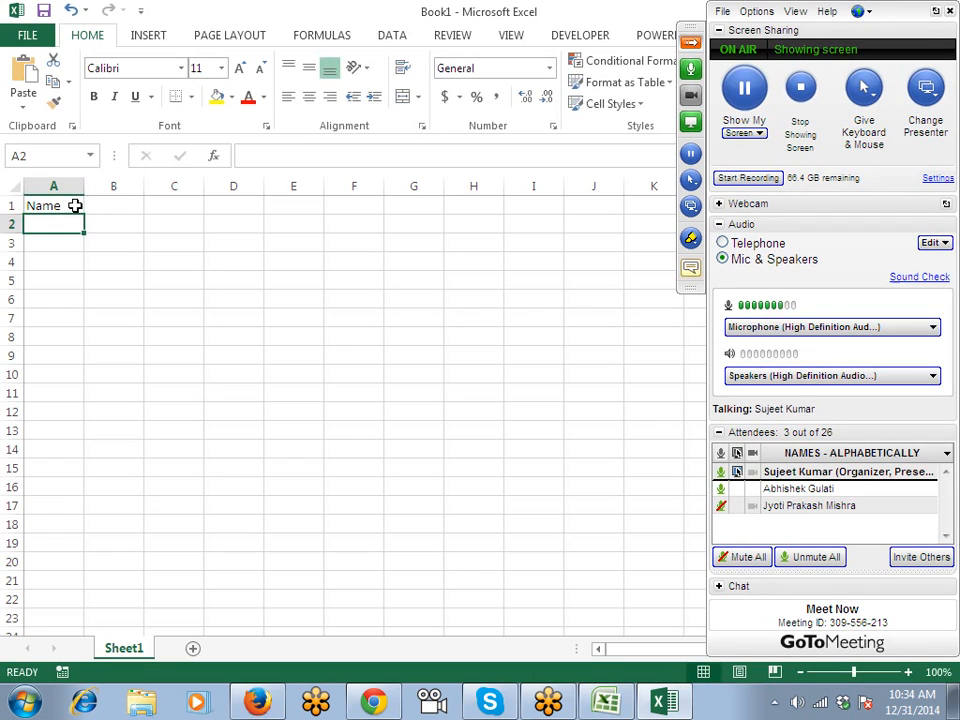
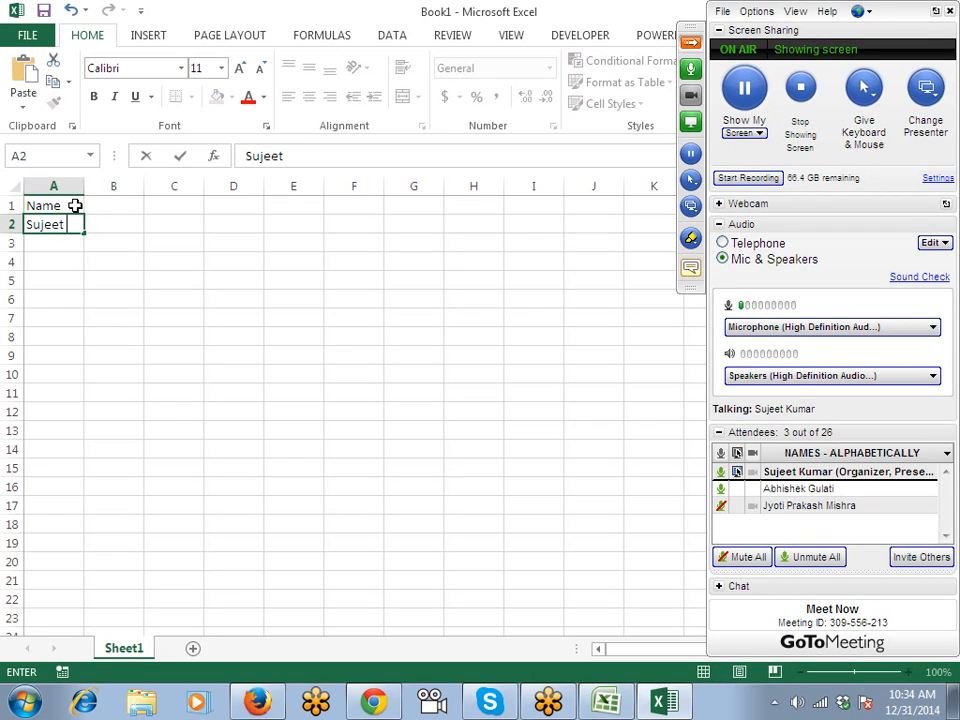
pyautogui.press('Return')
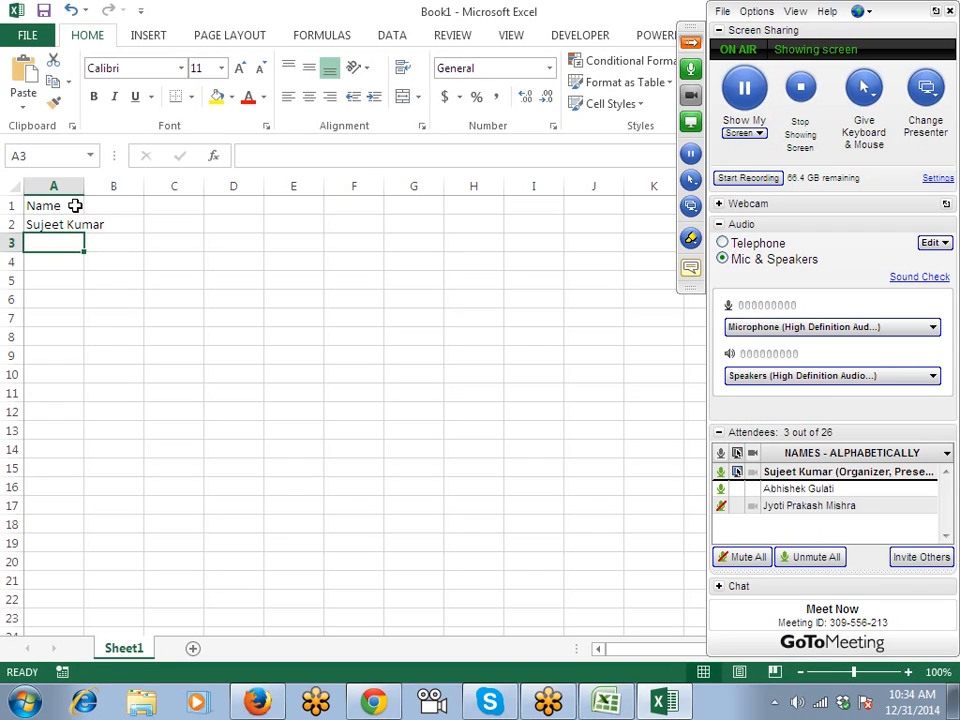
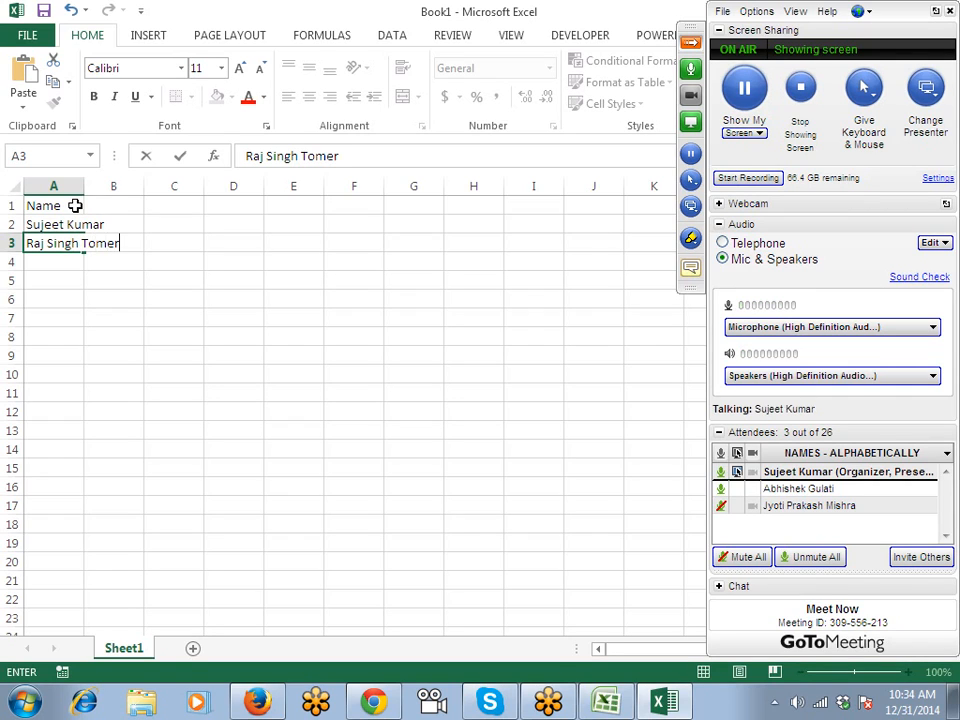
pyautogui.press('Up')
# Enter three more names in A4:A6, fixing a typo, and AutoFit column A.
pyautogui.press('Down')
pyautogui.press('Down')
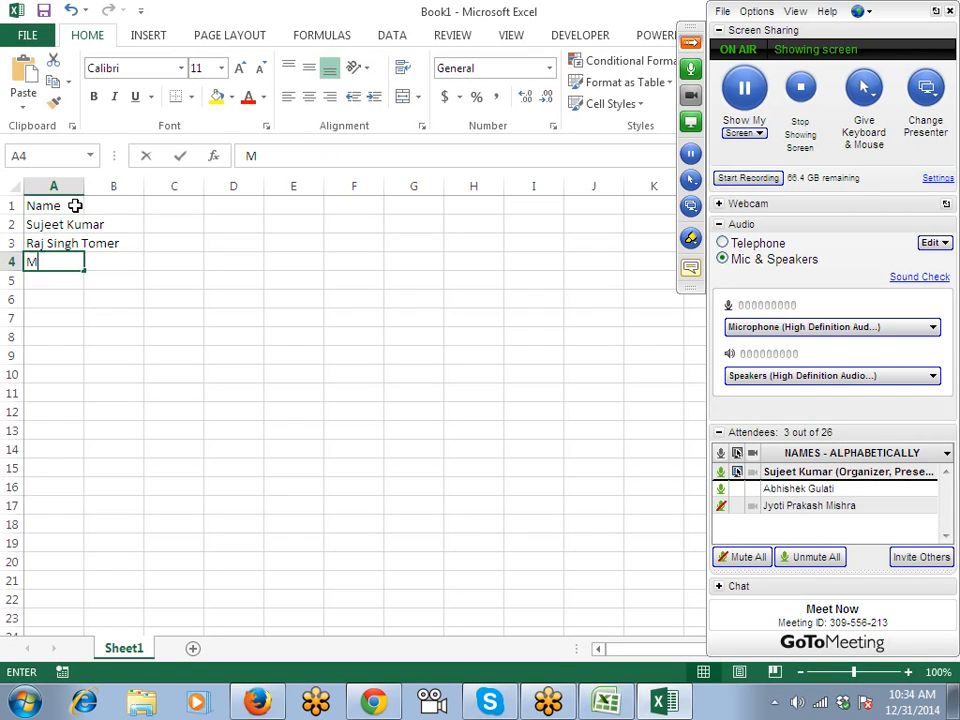
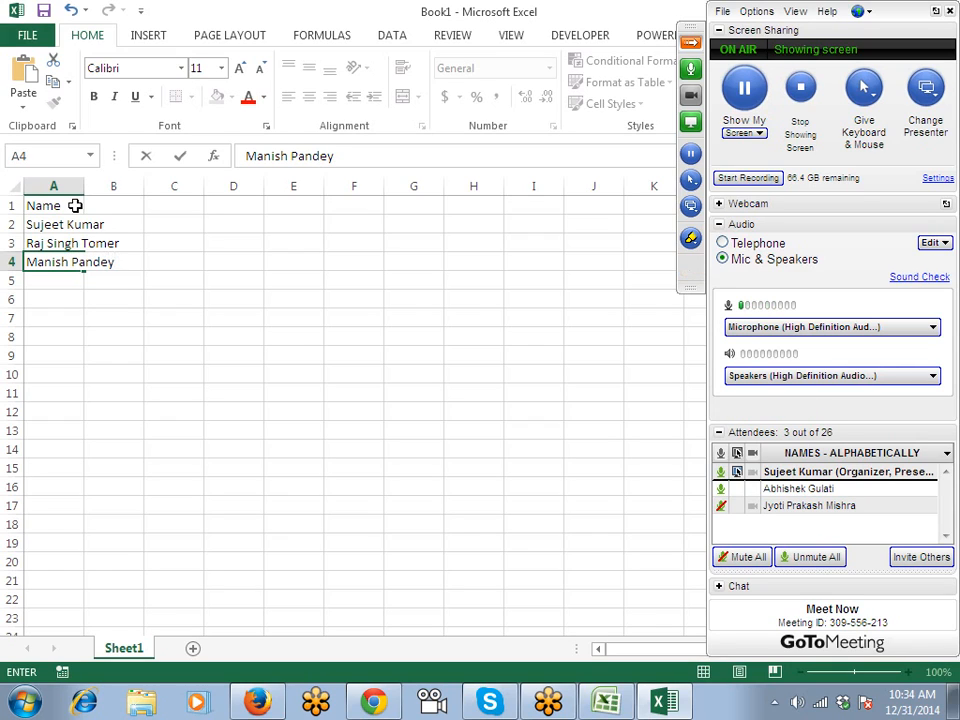
pyautogui.press('Return')
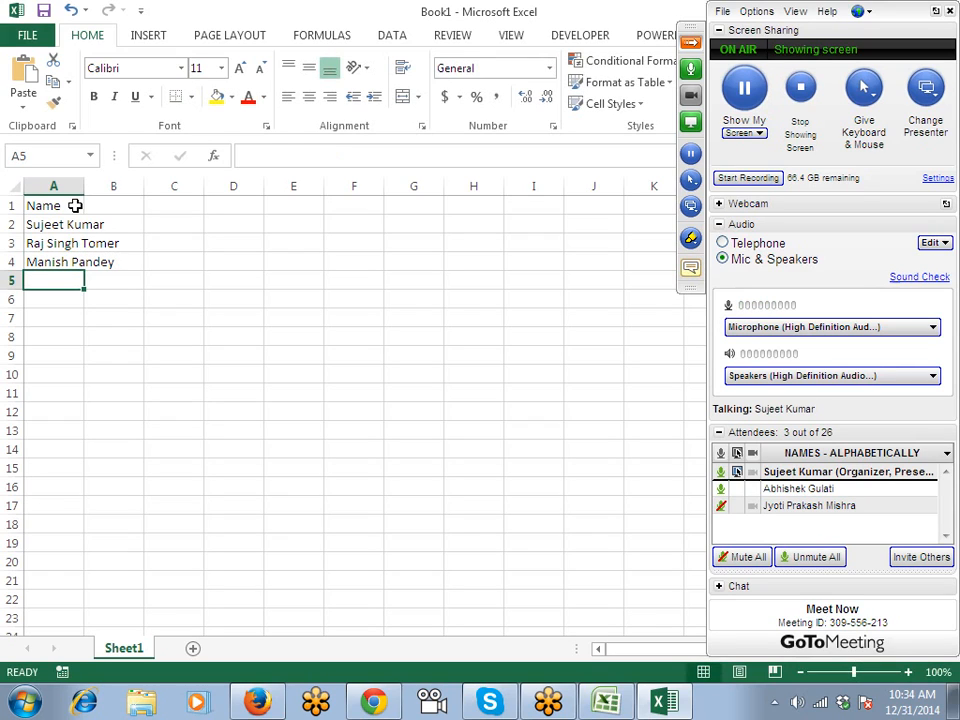
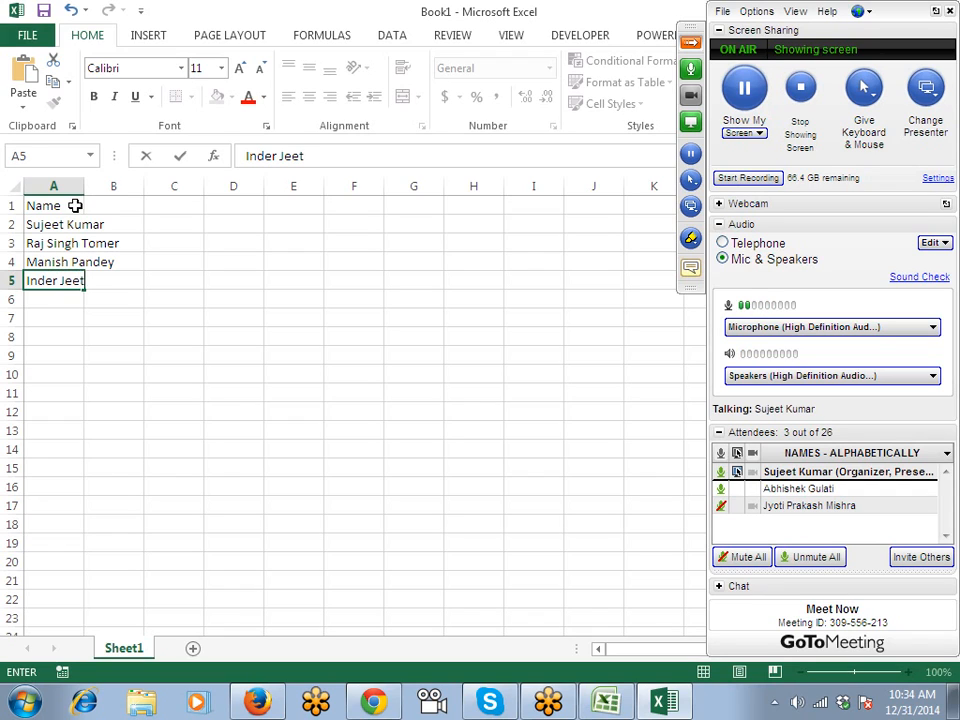
pyautogui.press('Return')
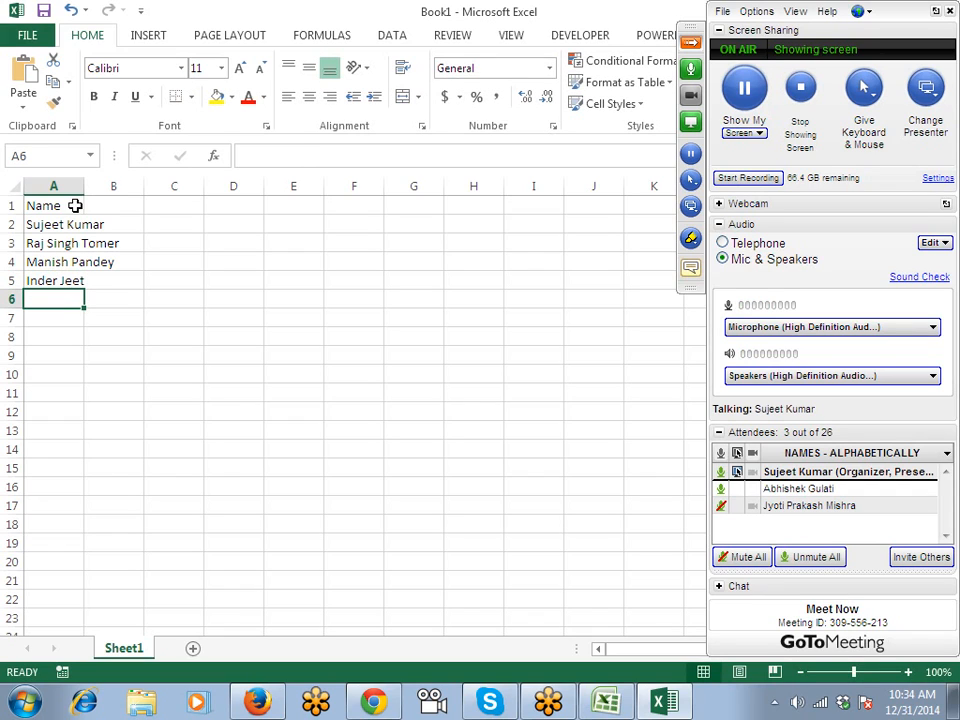
pyautogui.write('Udau')
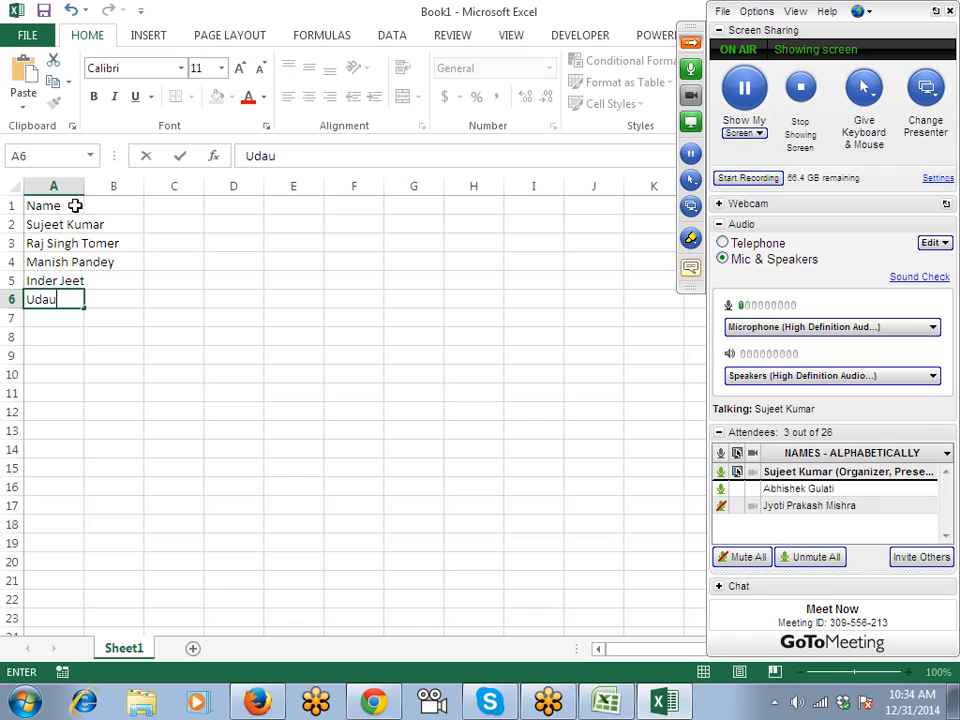
pyautogui.press('BackSpace')
pyautogui.write('y')
pyautogui.press('Return')
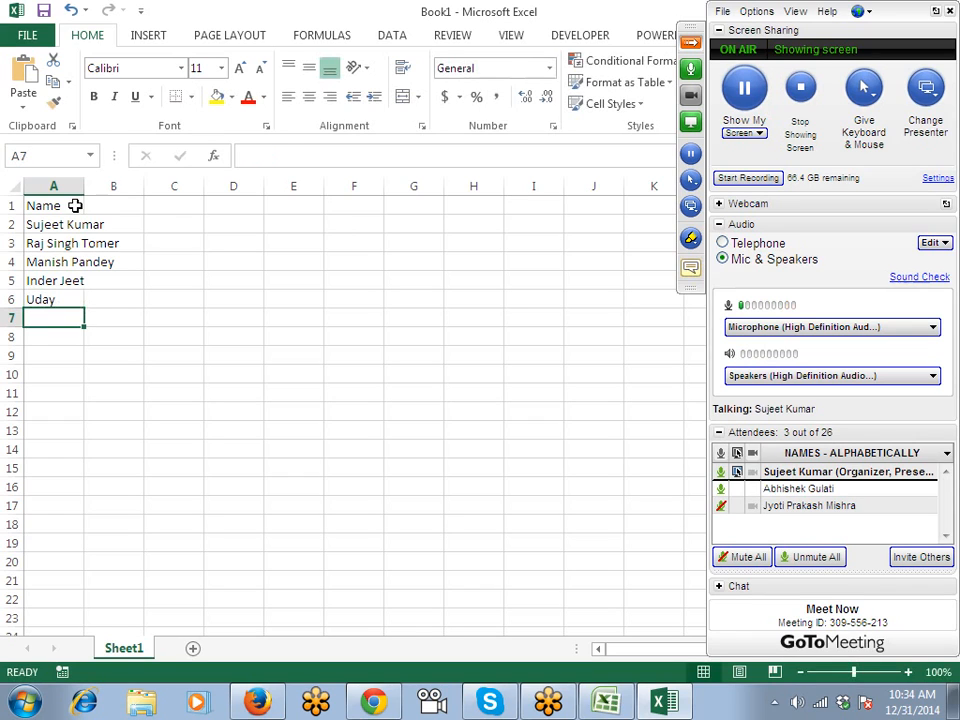
pyautogui.doubleClick(84, 186)
# Enter the headers F in B1 and L in C1, then select B2.
pyautogui.click(150, 210)
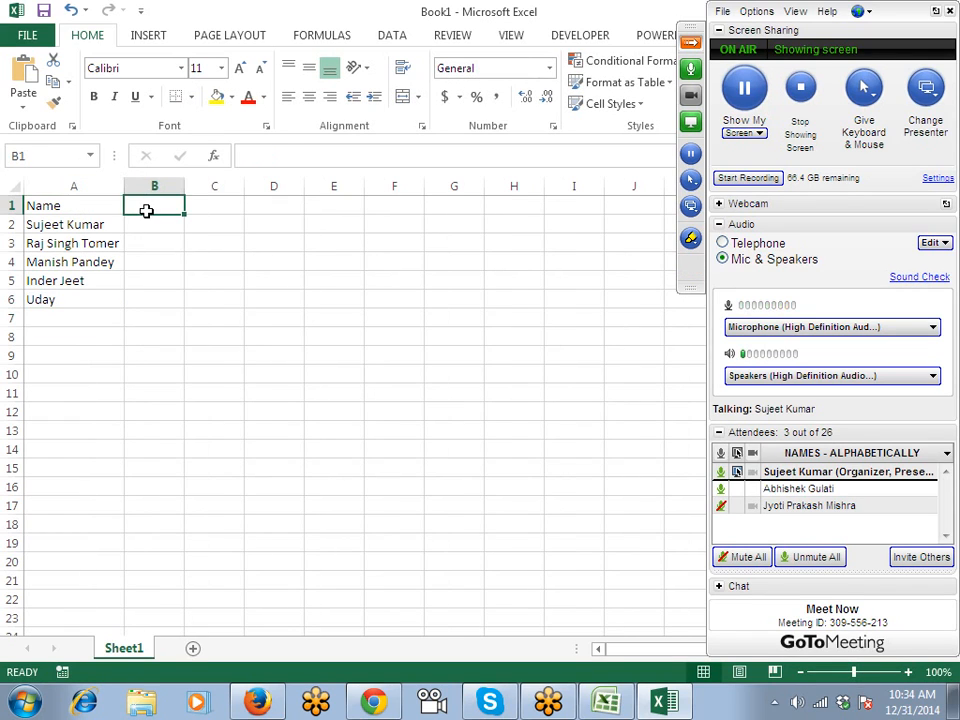
pyautogui.write('F')
pyautogui.press('Tab')
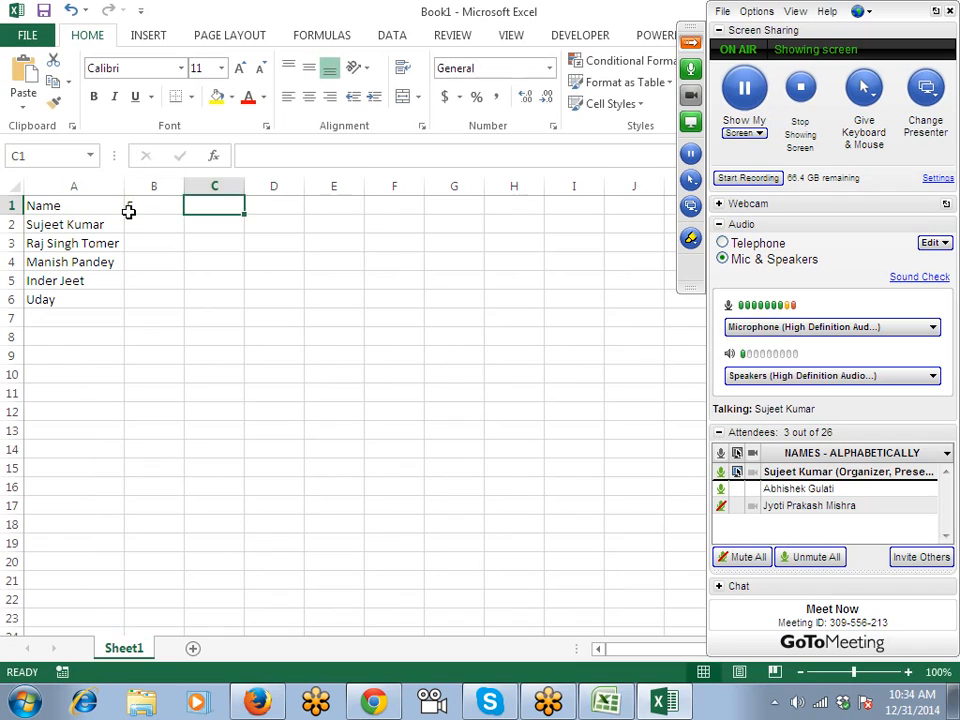
pyautogui.write('L')
pyautogui.press('Return')
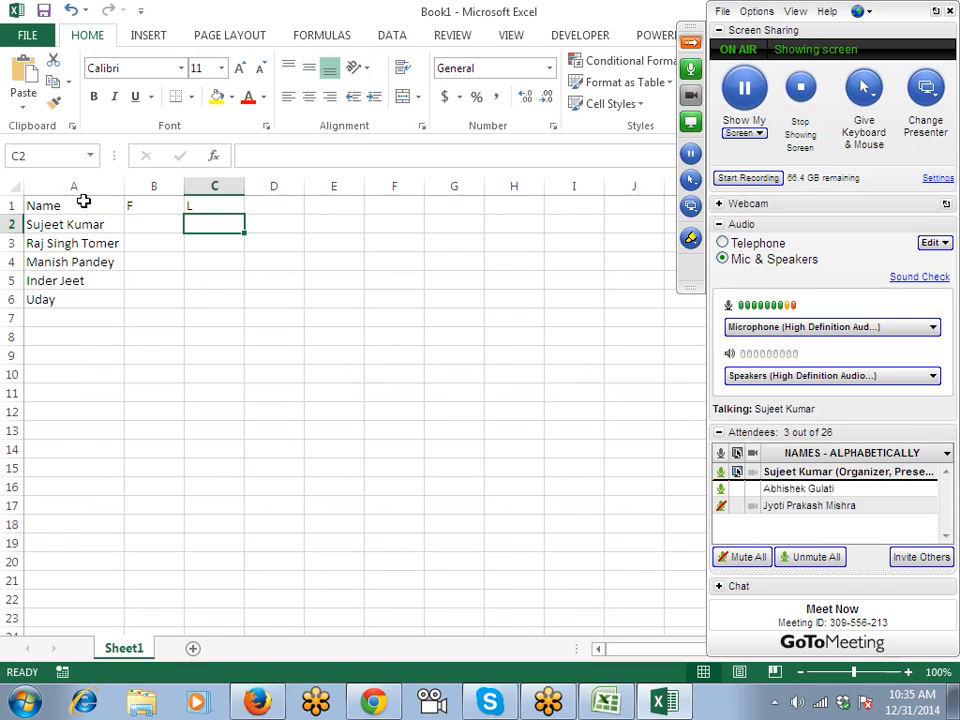
pyautogui.click(165, 225)
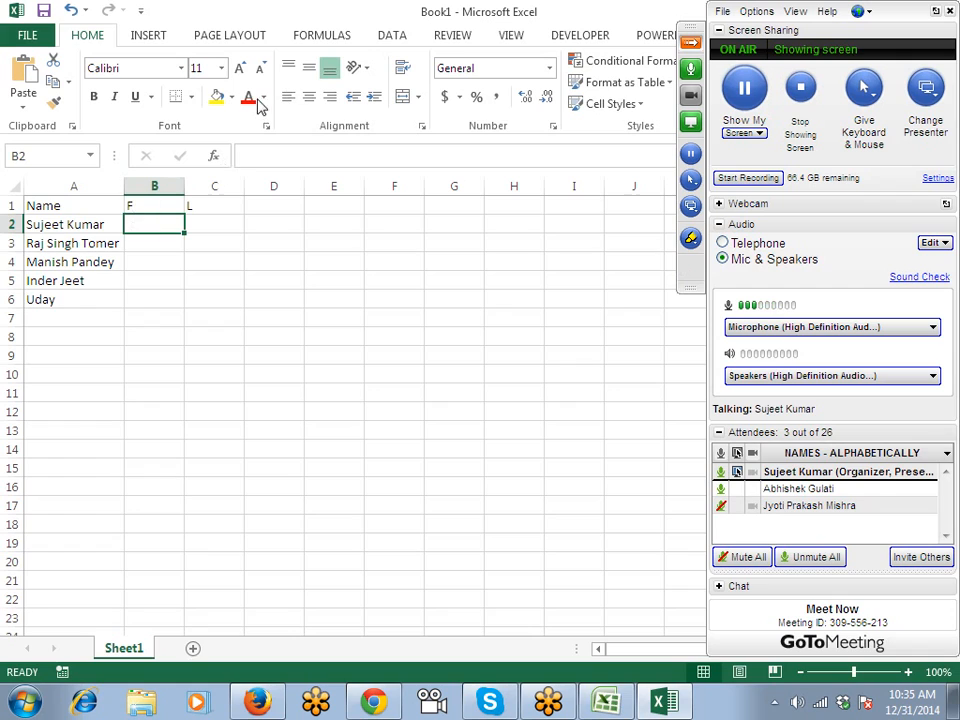
pyautogui.click(692, 44)
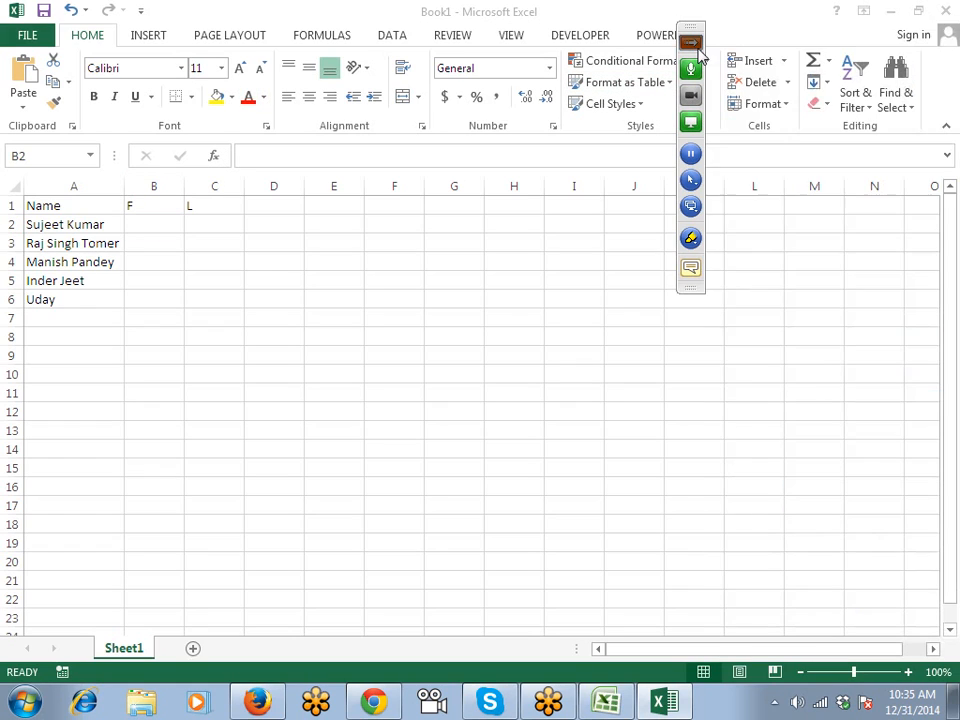
# Type the first person's first name in lowercase into B2 as the example for column F.
pyautogui.click(822, 104)
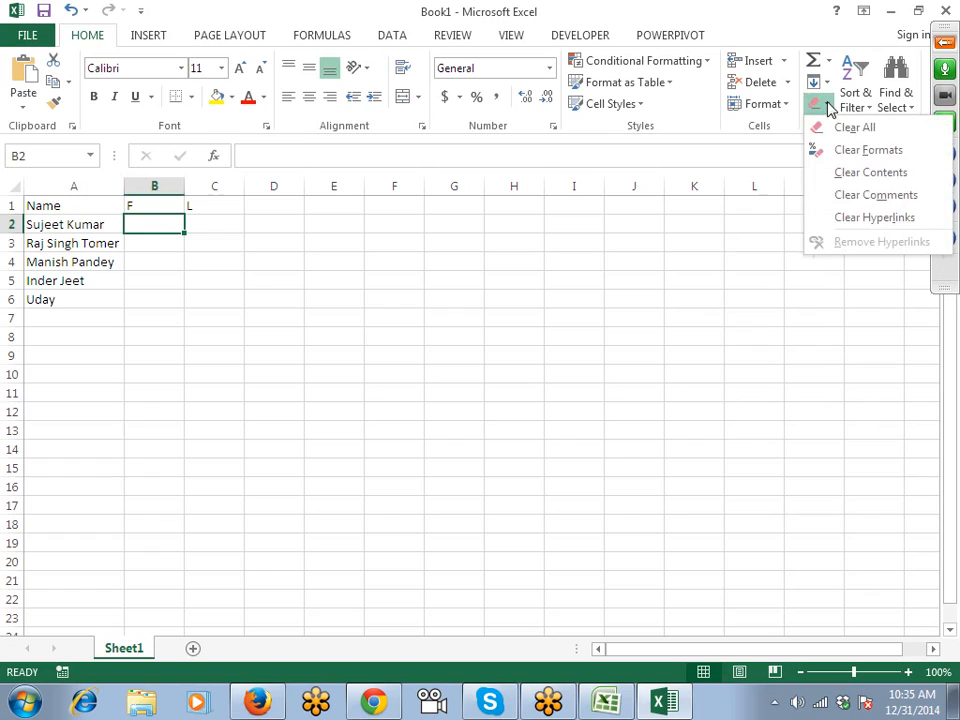
pyautogui.click(800, 148)
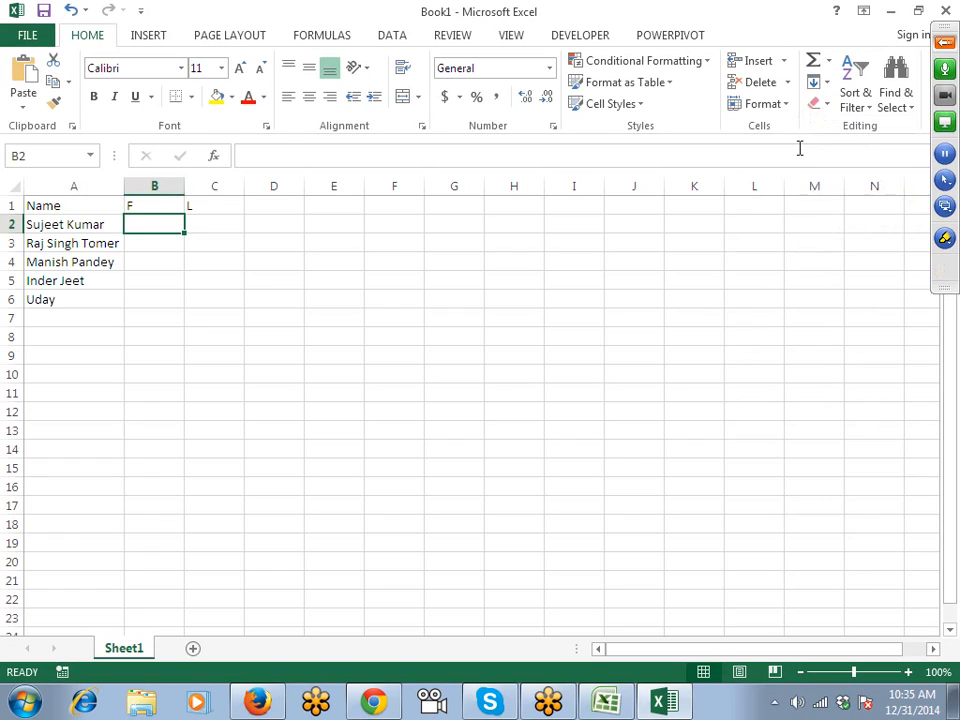
pyautogui.click(824, 83)
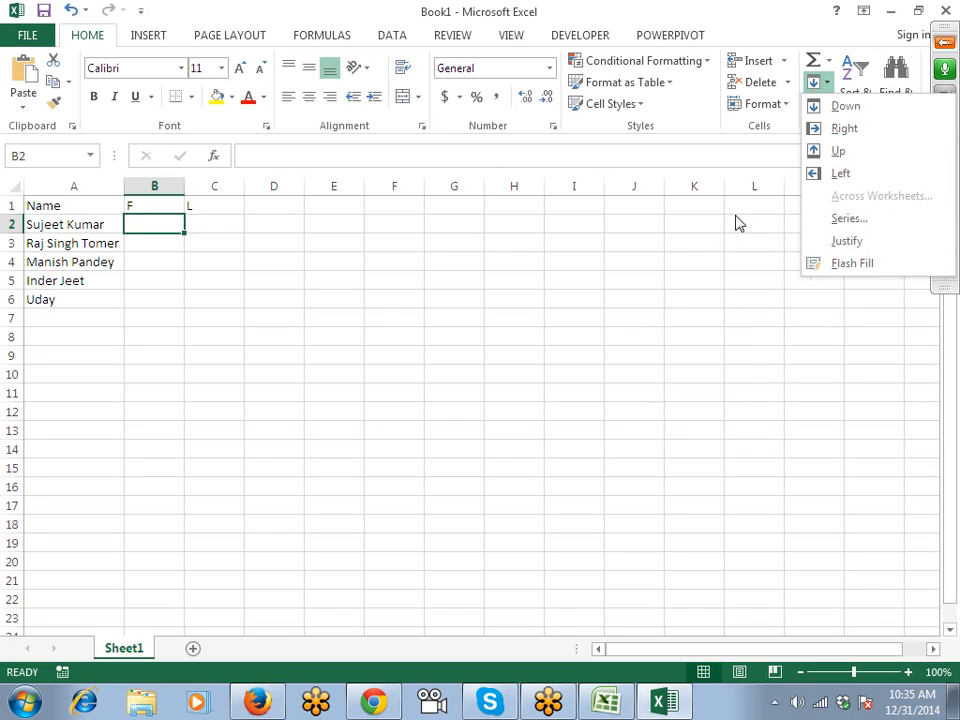
pyautogui.write('su')
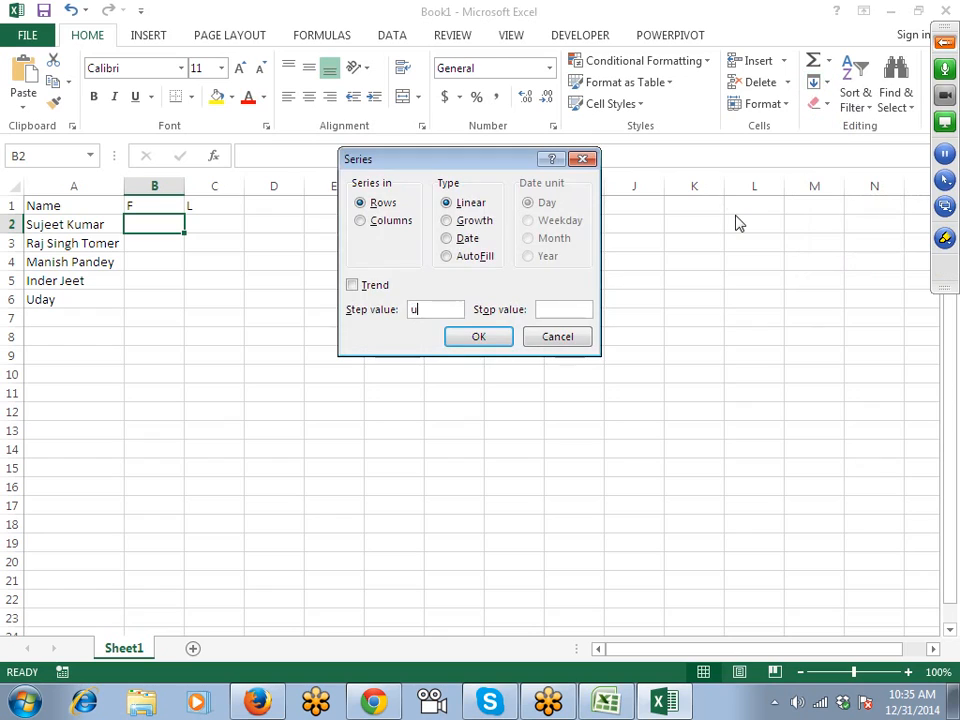
pyautogui.press('Escape')
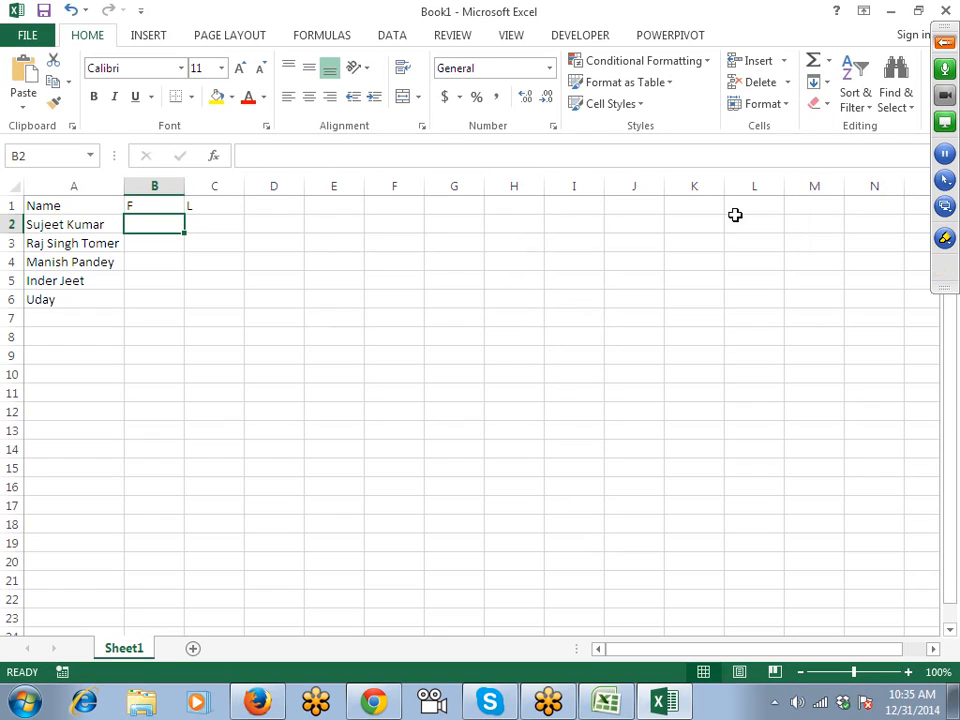
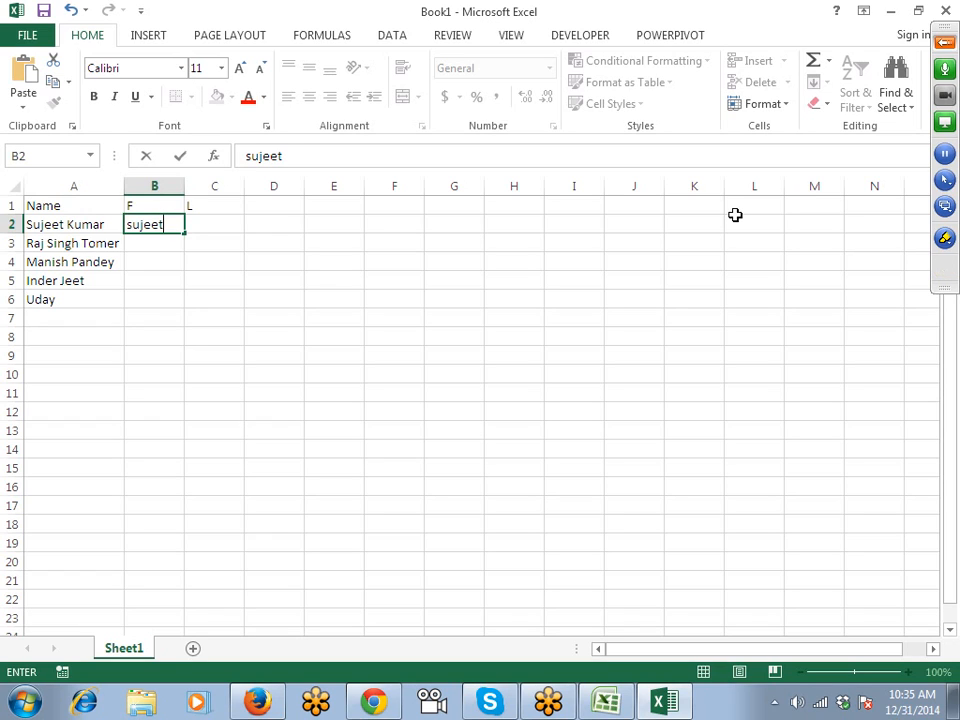
pyautogui.hotkey('ctrl', 'Return')
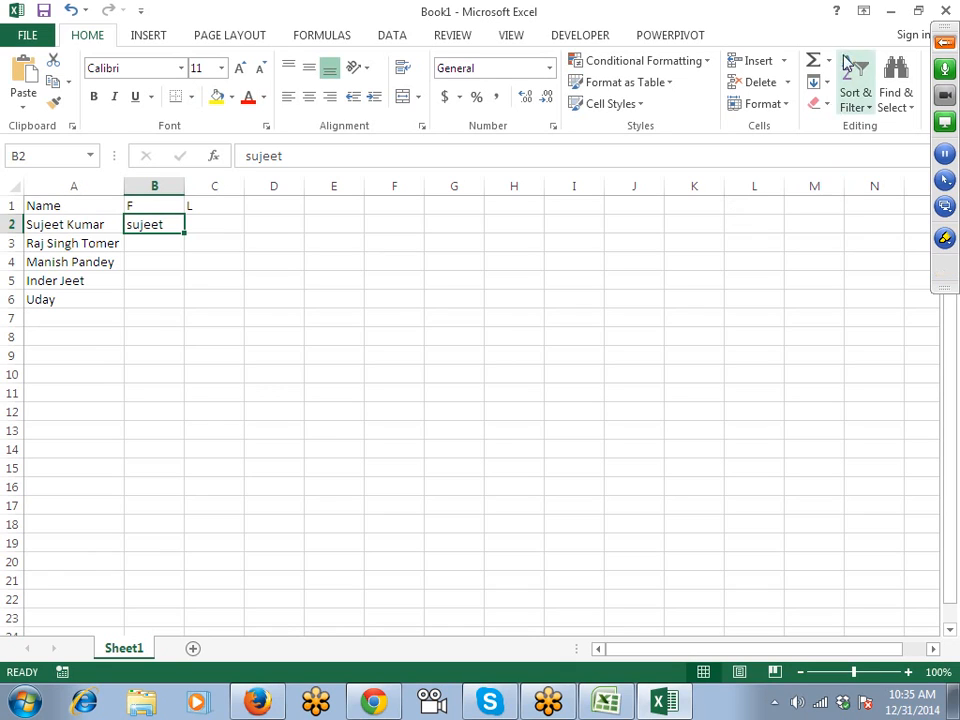
pyautogui.click(817, 82)
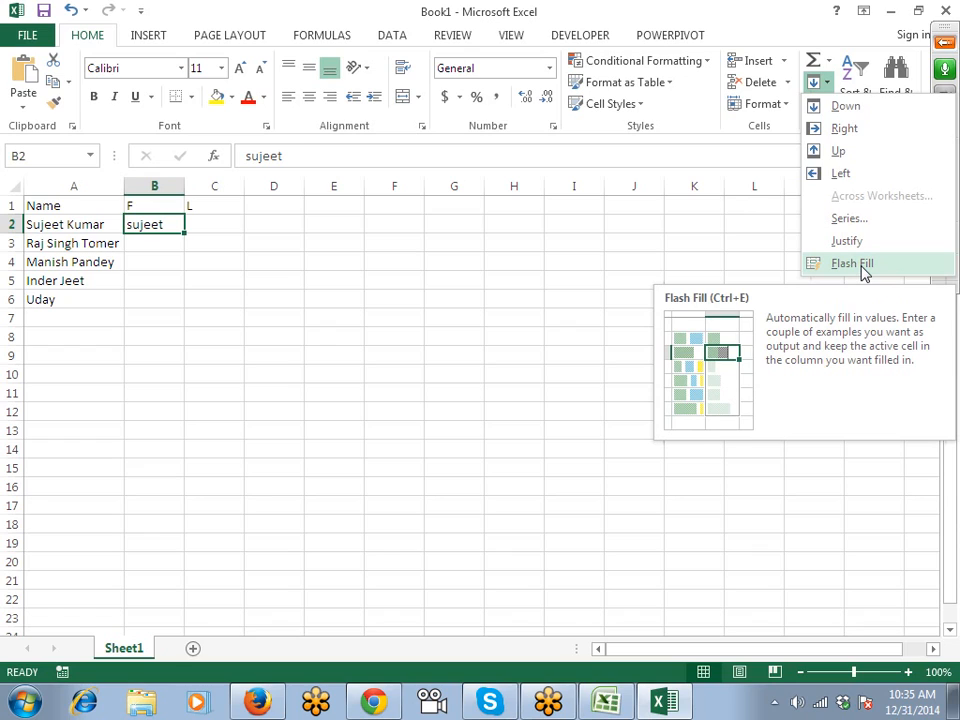
# Flash Fill lowercase first names into column B, then surnames into column C from a C2 example.
pyautogui.click(852, 264)
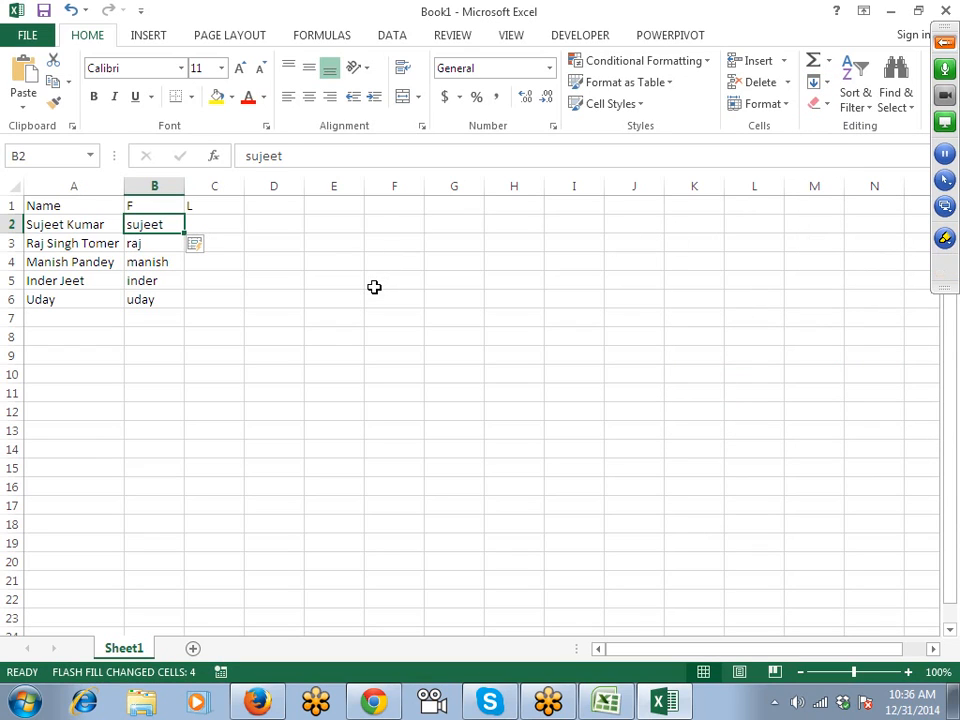
pyautogui.click(237, 226)
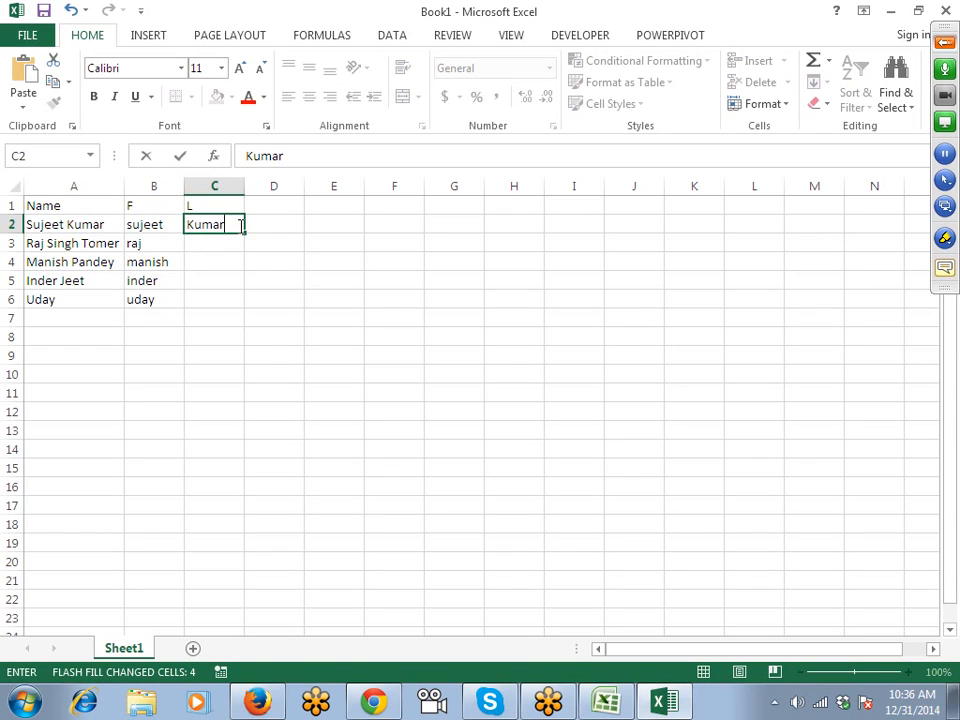
pyautogui.hotkey('ctrl', 'Return')
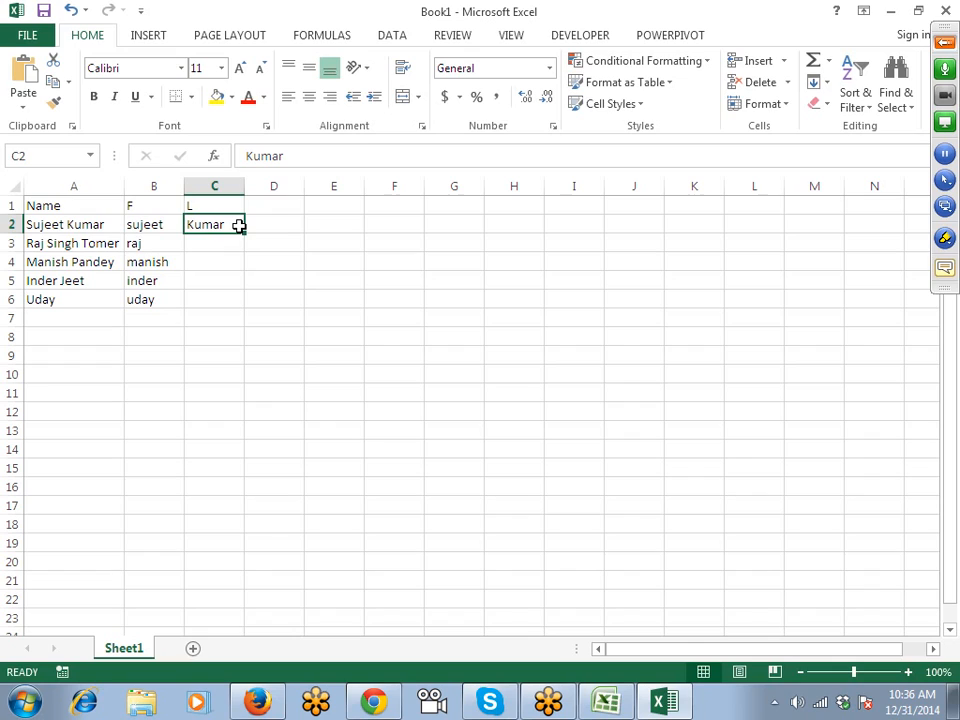
pyautogui.hotkey('ctrl', 'e')
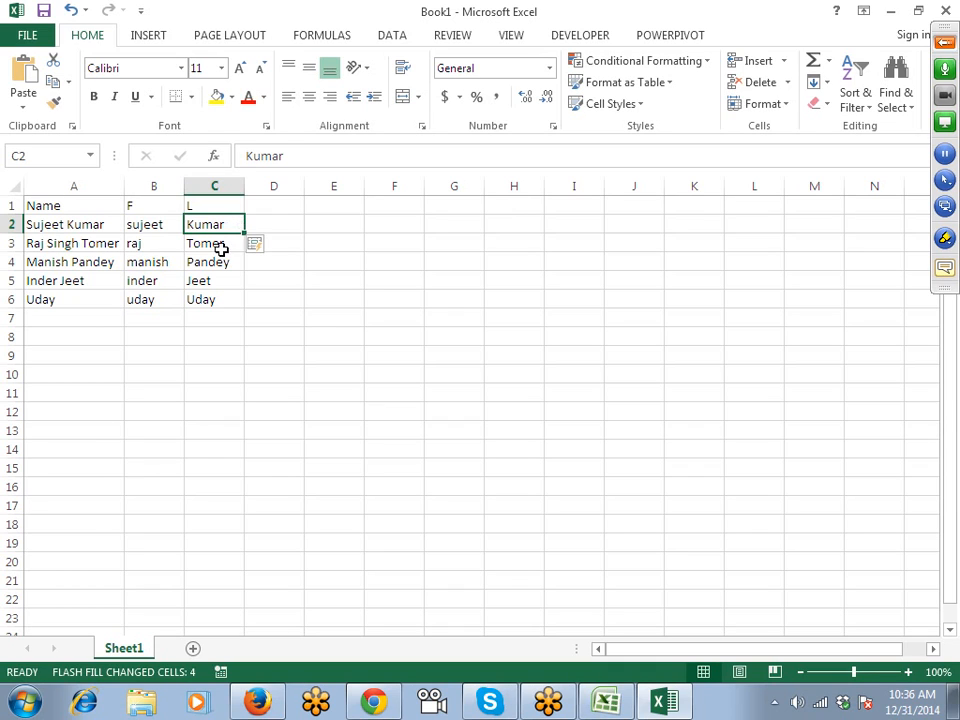
# Show the GoToMeeting control panel, return to the grid, and add a new blank Sheet2.
pyautogui.click(944, 42)
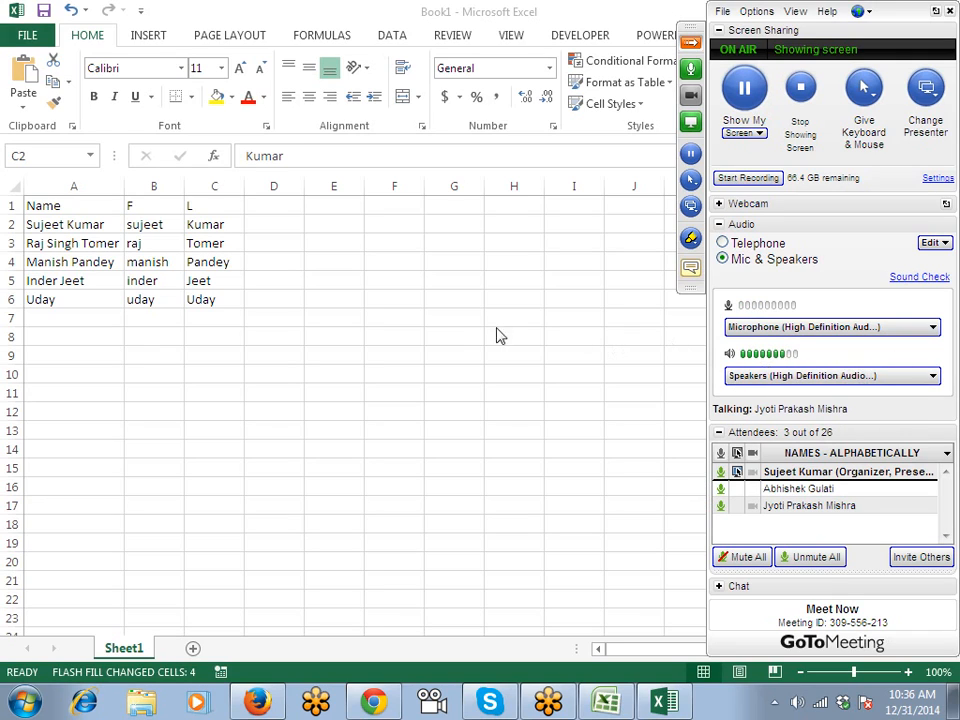
pyautogui.click(444, 324)
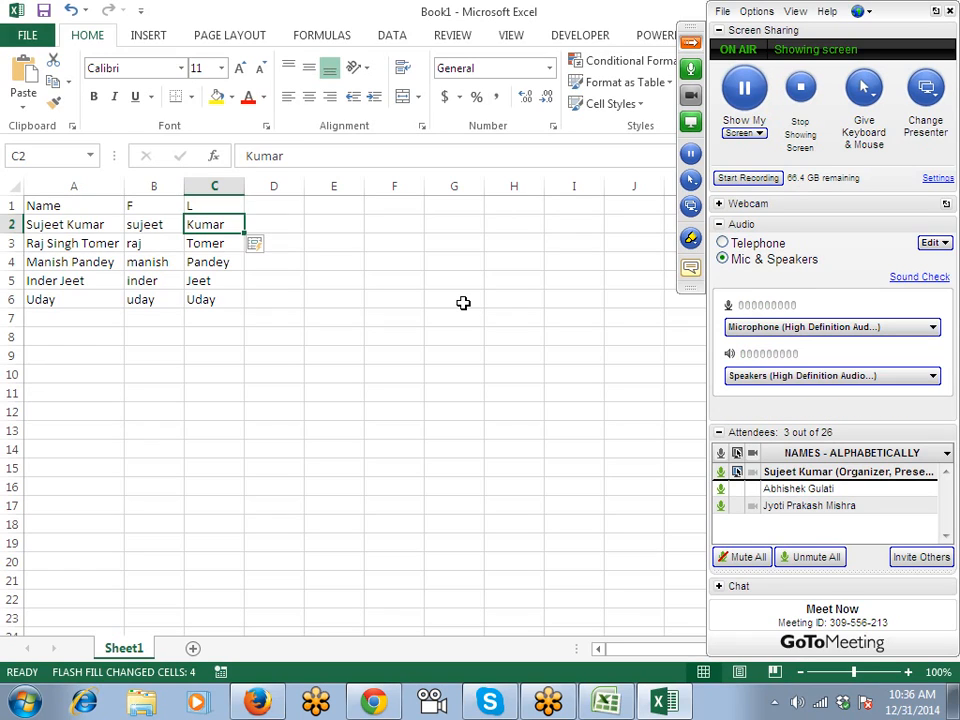
pyautogui.click(418, 247)
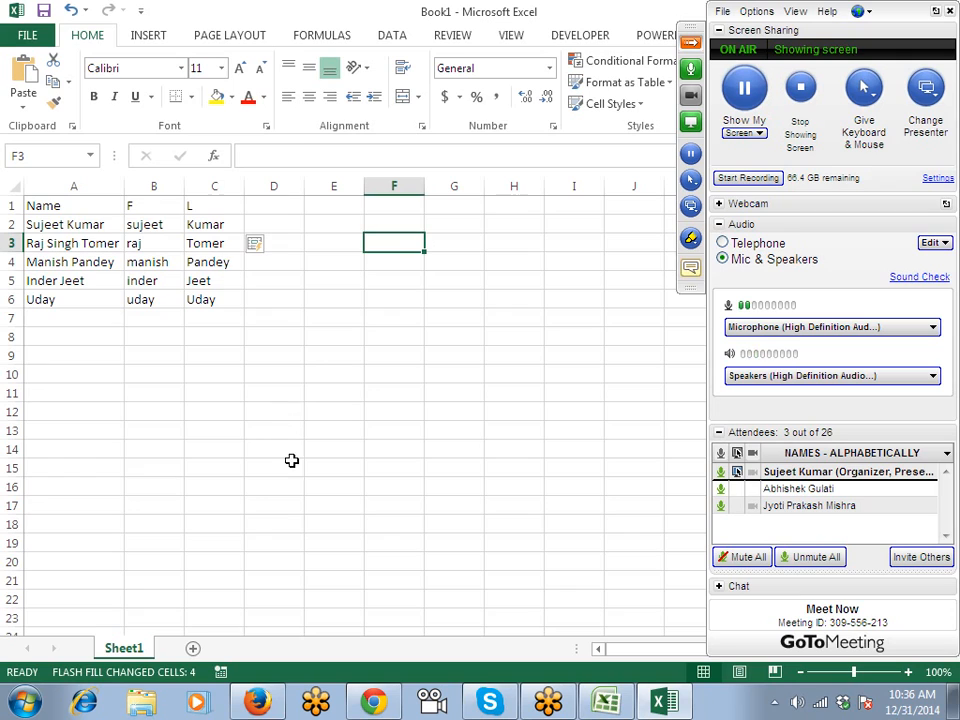
pyautogui.click(193, 648)
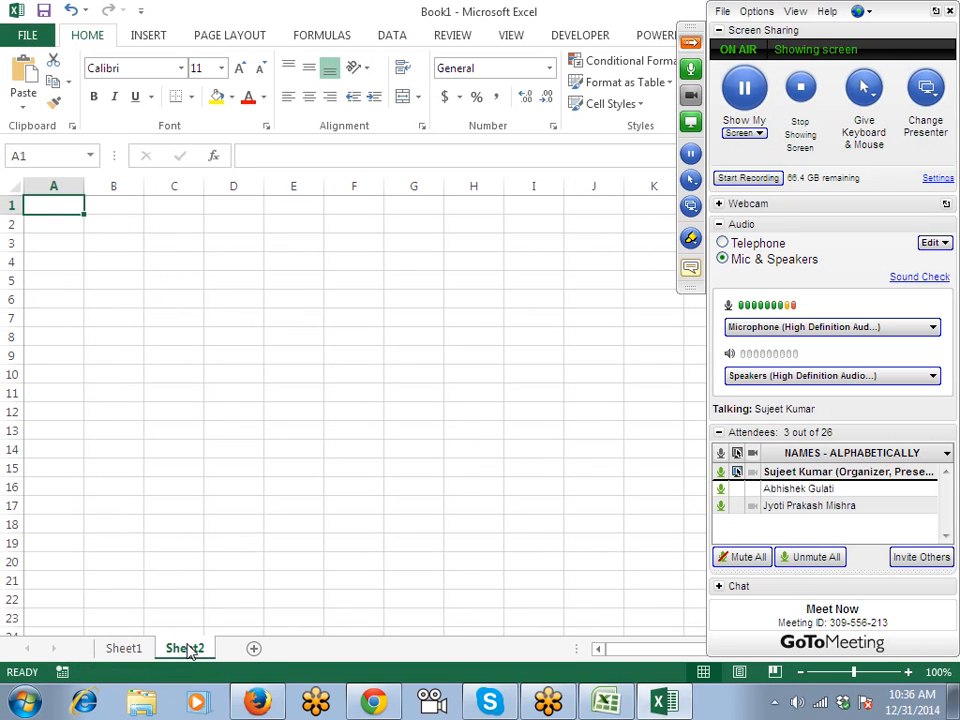
# Put Date in Sheet2's A1, then on Sheet1 Flash Fill column D from a middle-name example in D3.
pyautogui.write('Date')
pyautogui.press('Return')
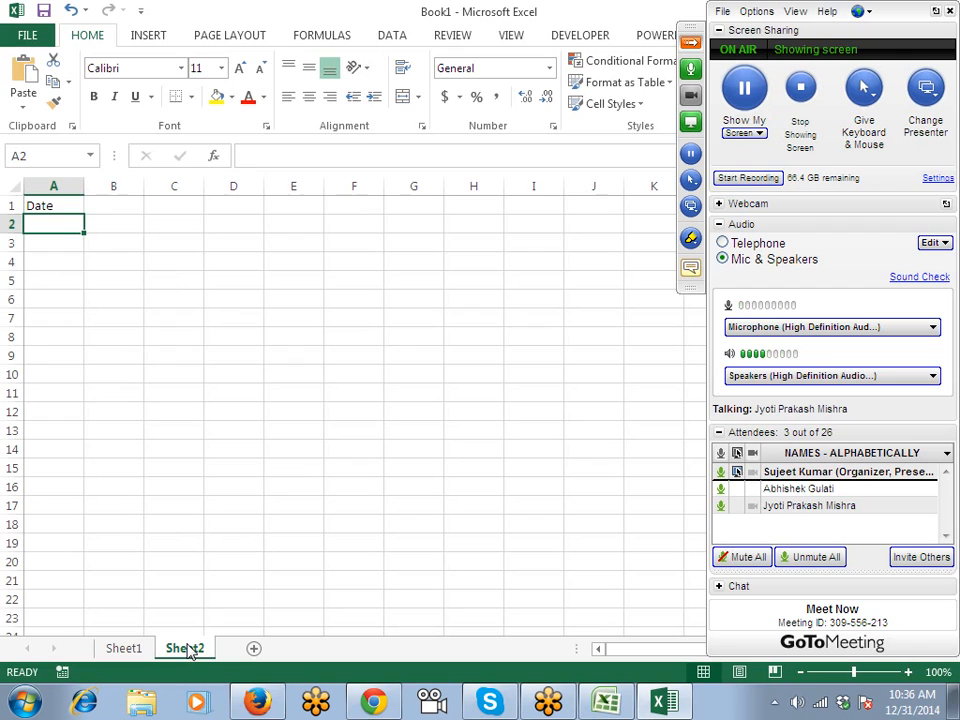
pyautogui.click(123, 650)
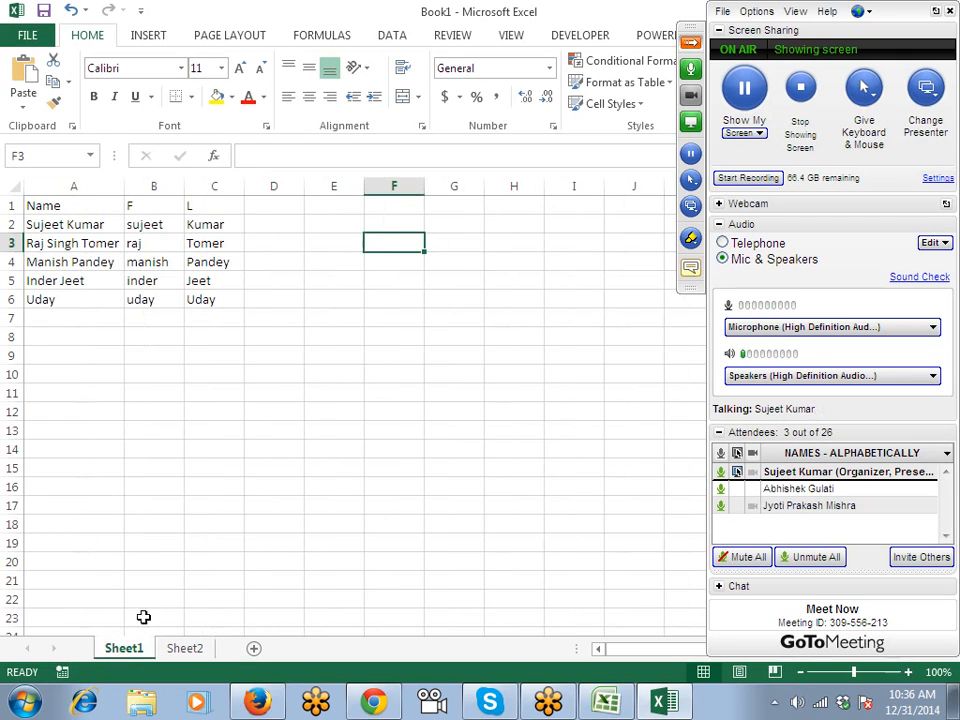
pyautogui.click(302, 224)
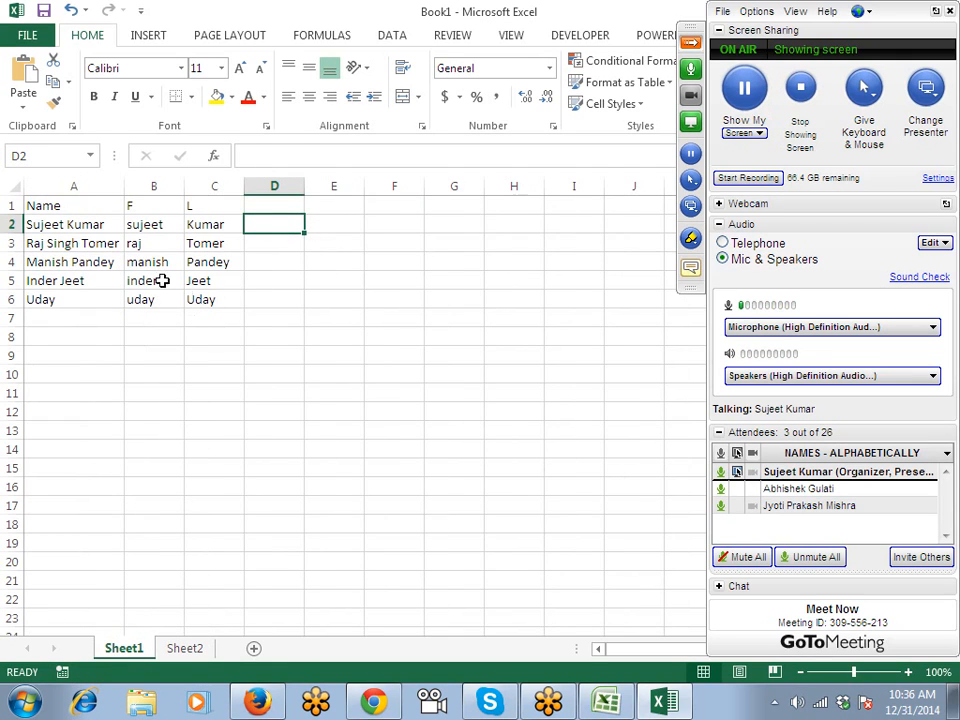
pyautogui.click(262, 248)
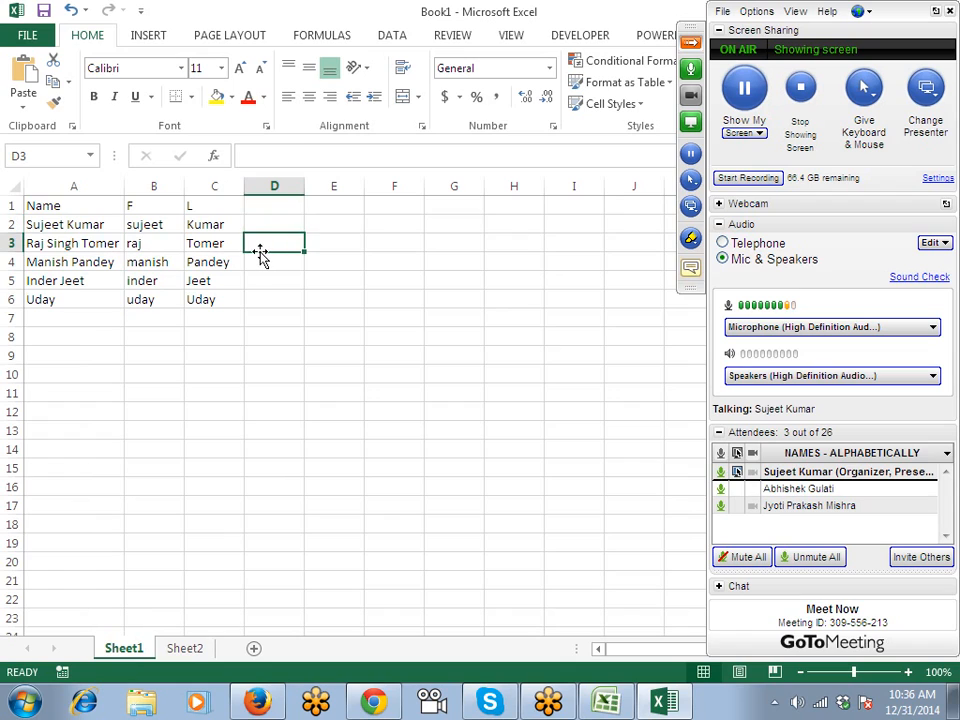
pyautogui.write('Singh')
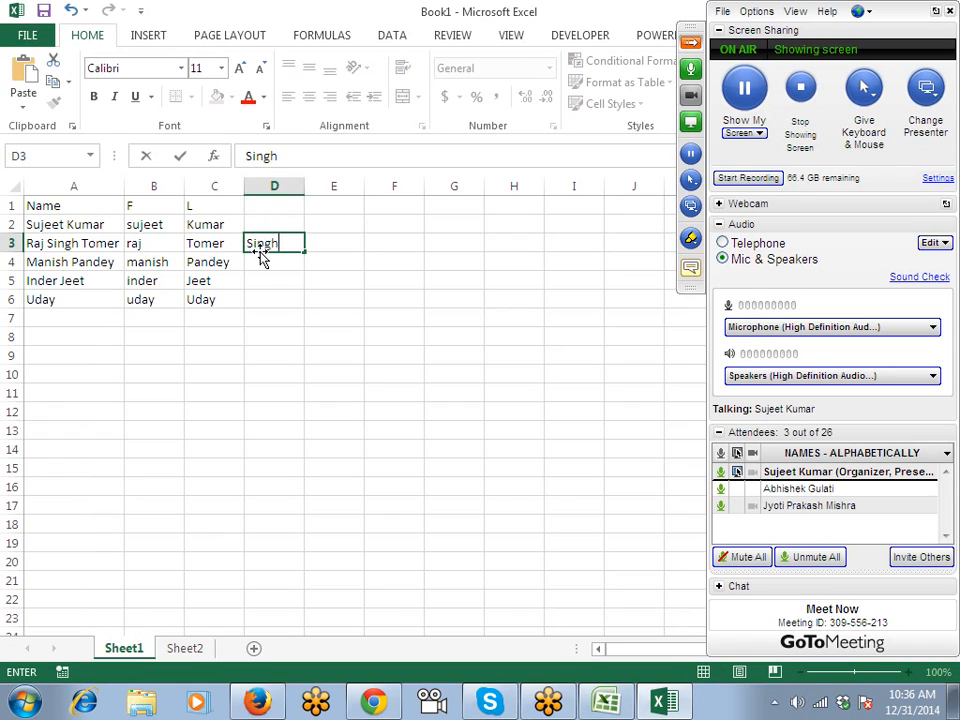
pyautogui.hotkey('ctrl', 'Return')
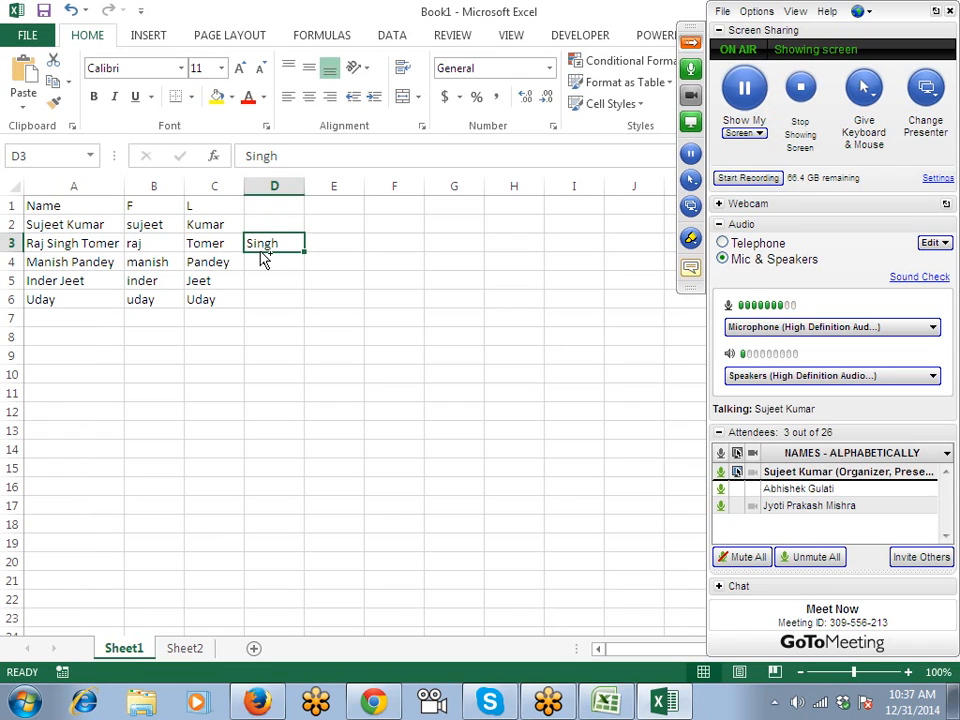
pyautogui.hotkey('ctrl', 'e')
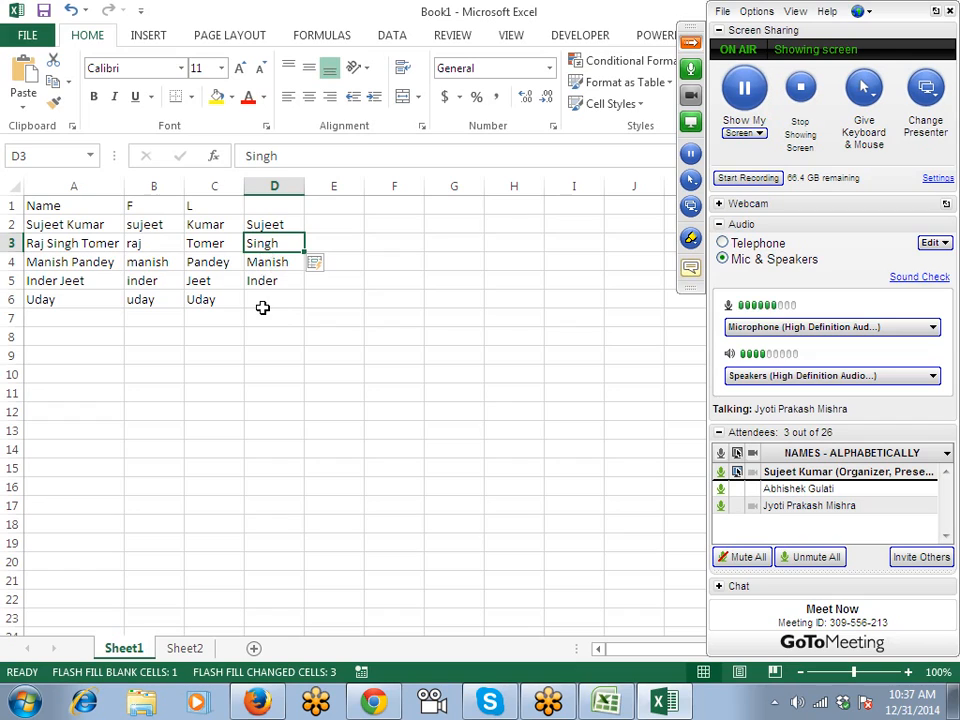
# Check the flash-filled middle names, then clear D2:D6 so column D stays empty.
pyautogui.click(265, 220)
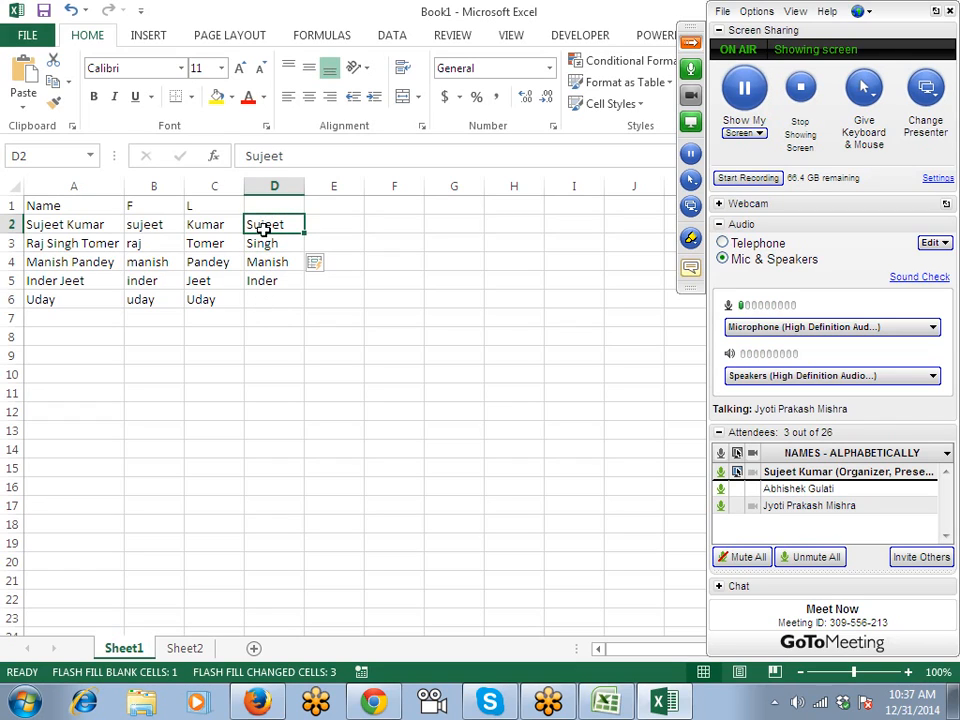
pyautogui.click(265, 283)
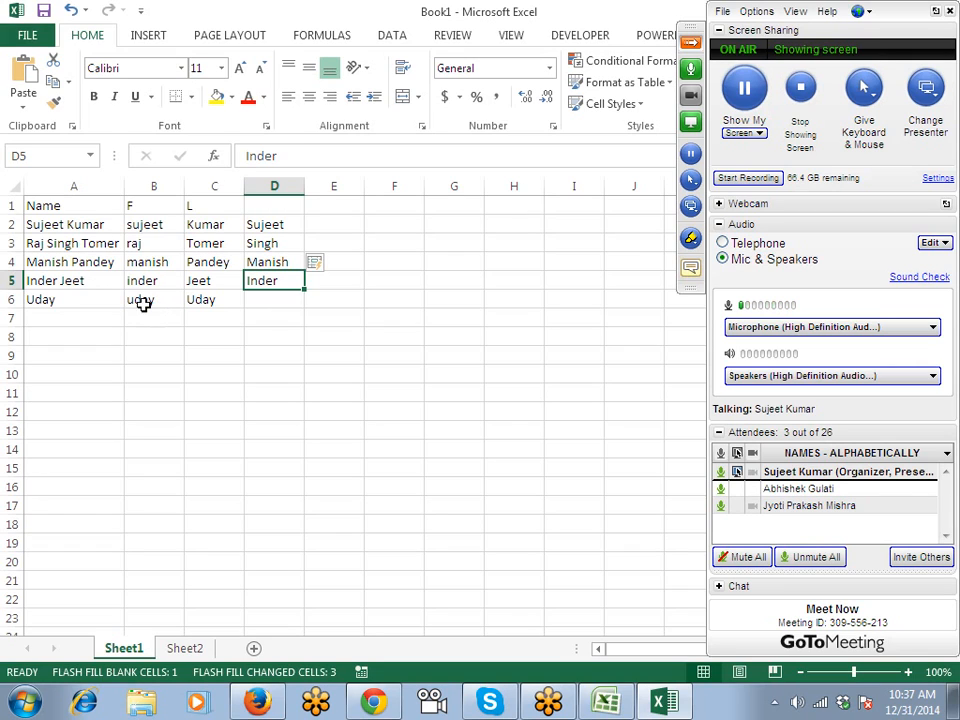
pyautogui.moveTo(86, 243); pyautogui.dragTo(86, 286)
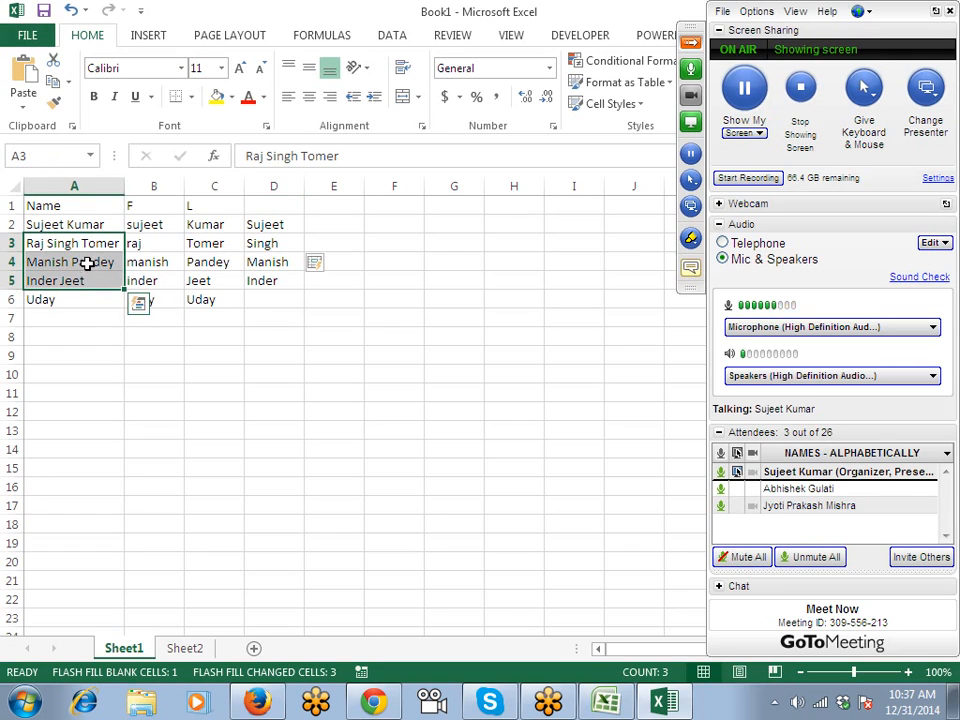
pyautogui.click(77, 318)
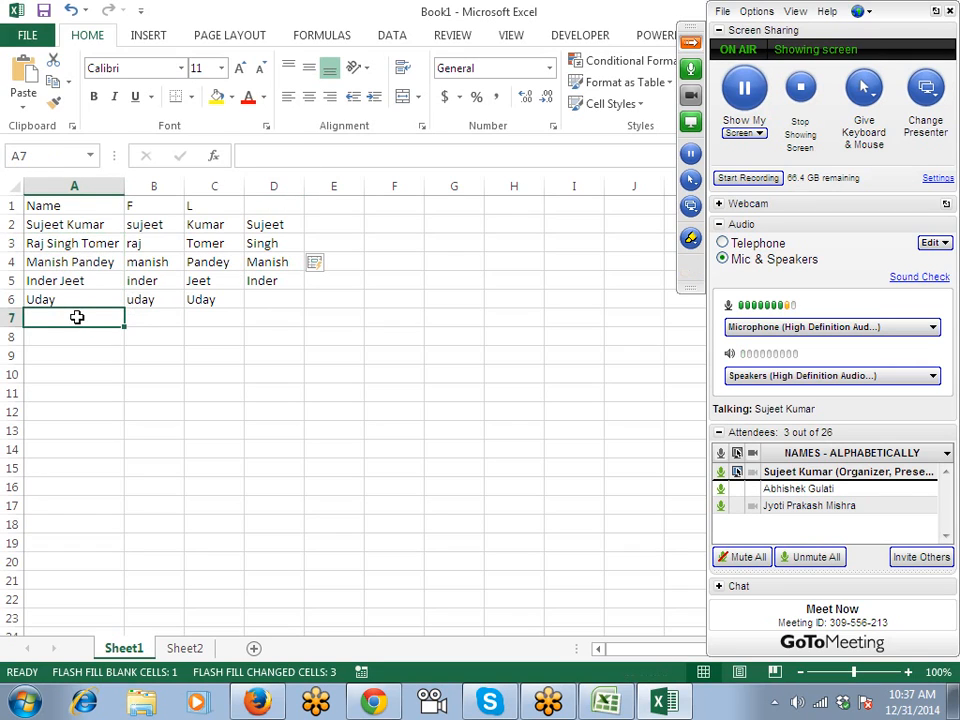
pyautogui.click(82, 243)
pyautogui.click(273, 282)
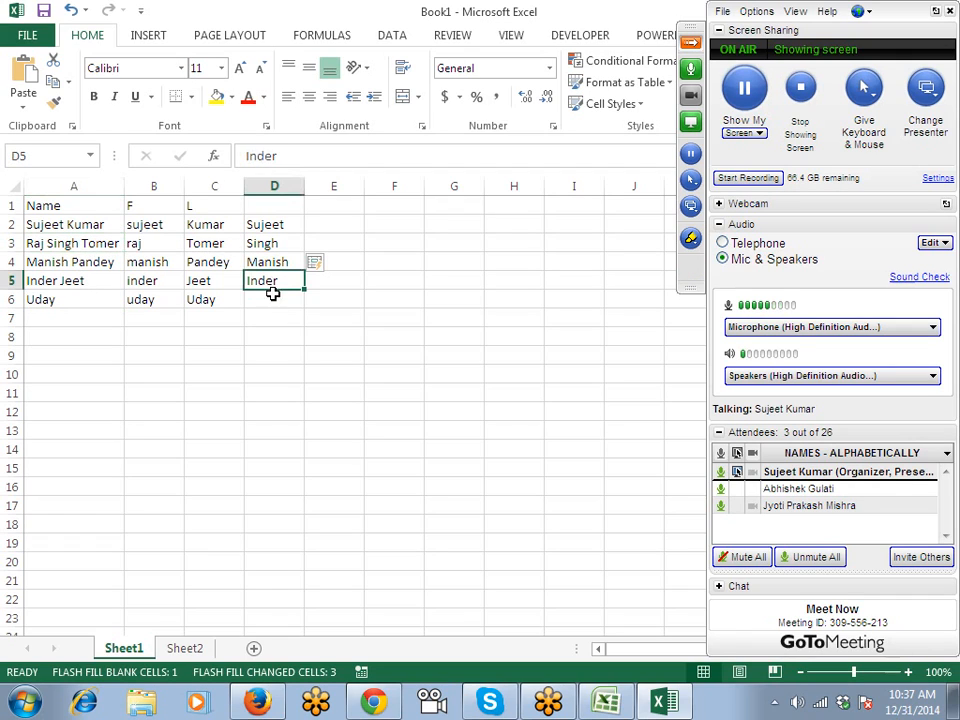
pyautogui.doubleClick(274, 298)
pyautogui.click(257, 222)
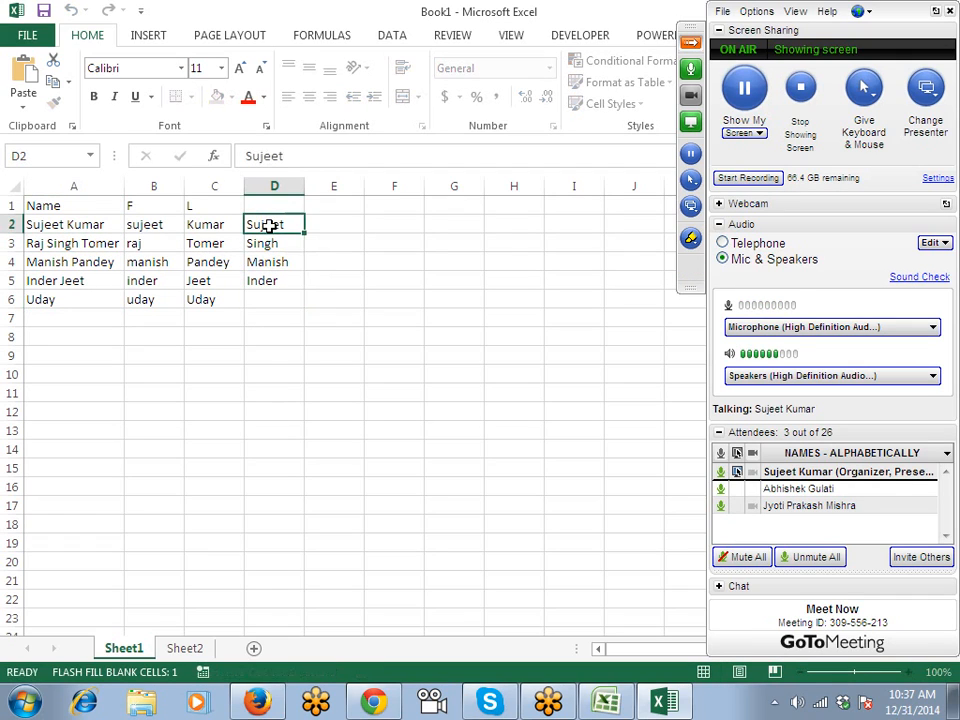
pyautogui.moveTo(257, 222); pyautogui.dragTo(266, 303)
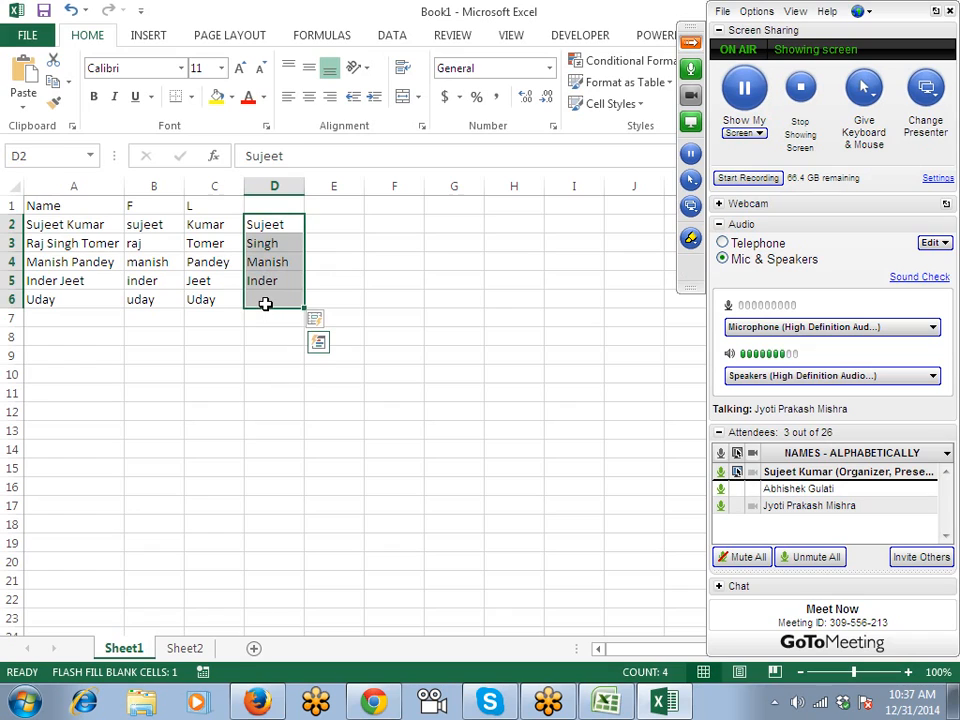
pyautogui.click(150, 225)
pyautogui.click(212, 225)
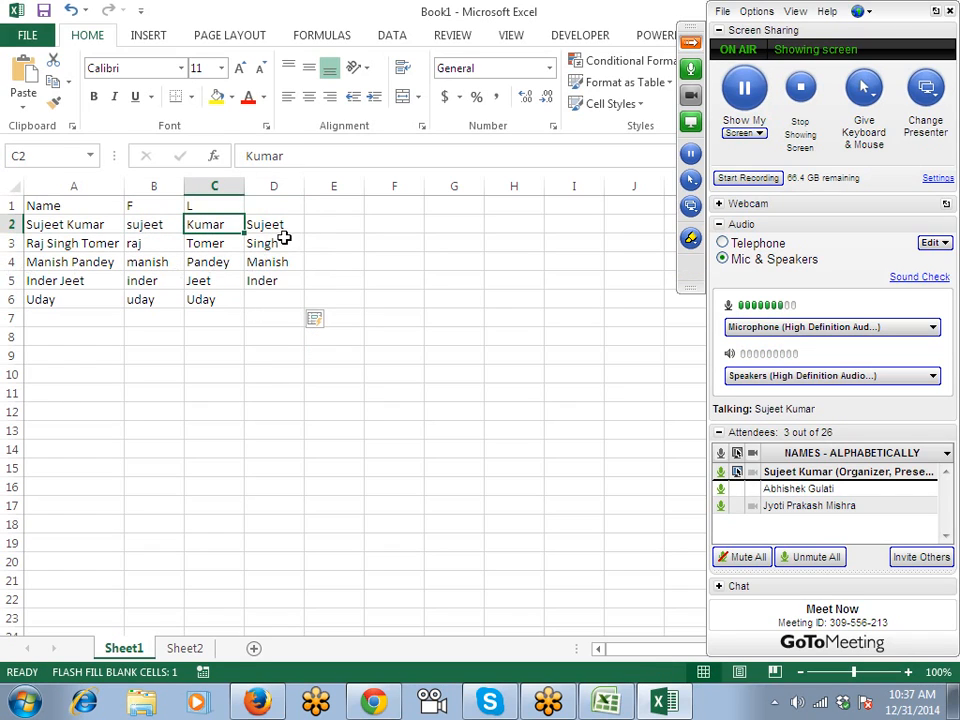
pyautogui.moveTo(272, 226); pyautogui.dragTo(273, 292)
pyautogui.press('Delete')
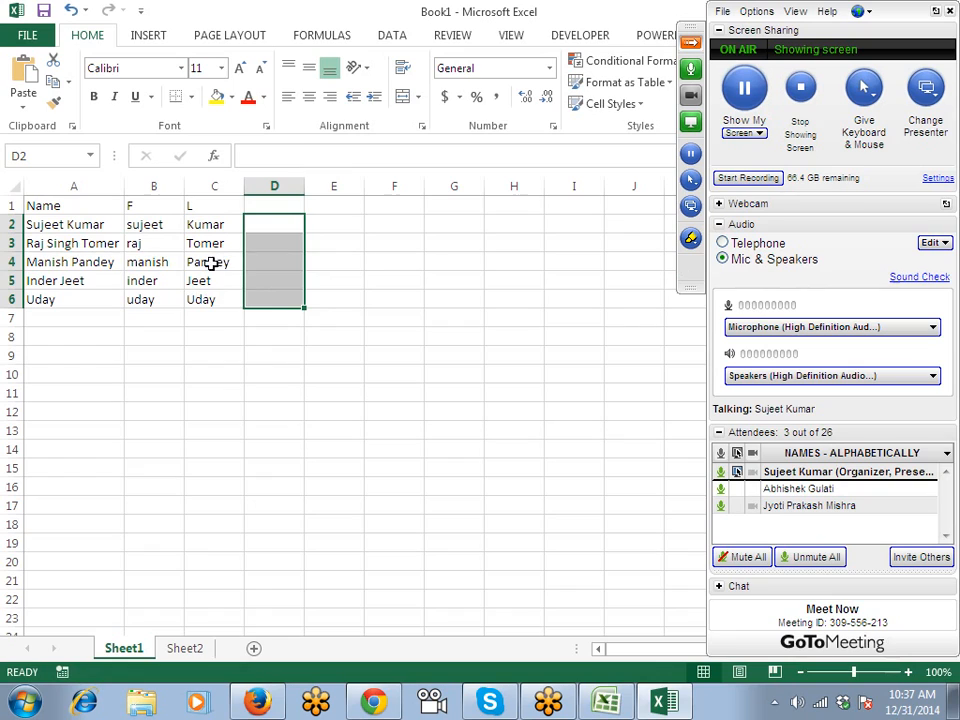
pyautogui.click(188, 654)
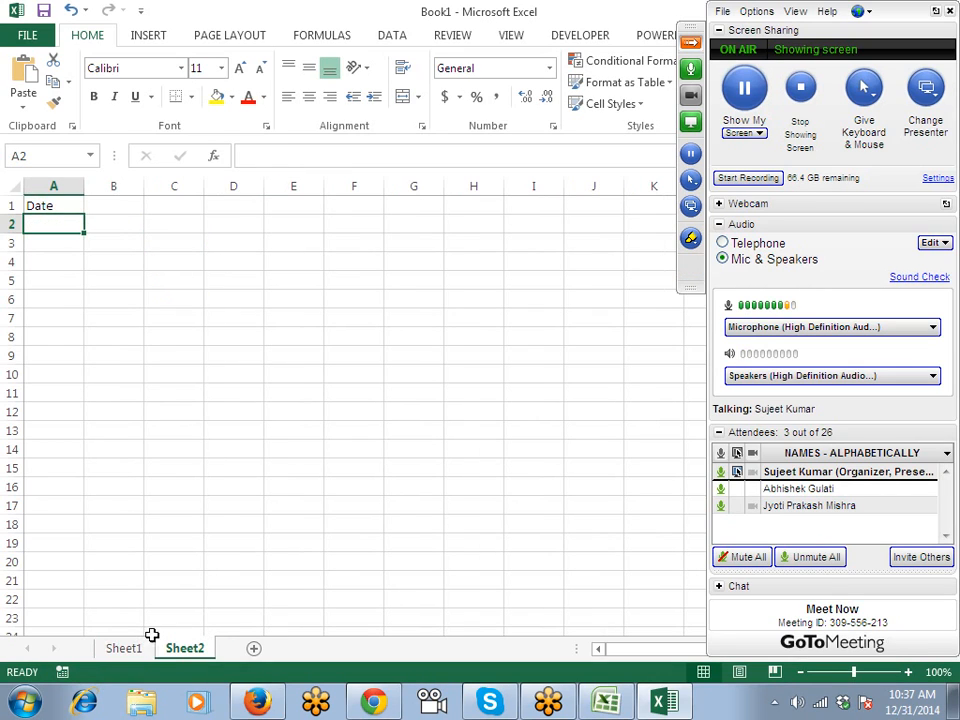
# Start the meeting recording, enter 12/31/2014 in A2 and the formula =A2+30 in A3.
pyautogui.click(747, 177)
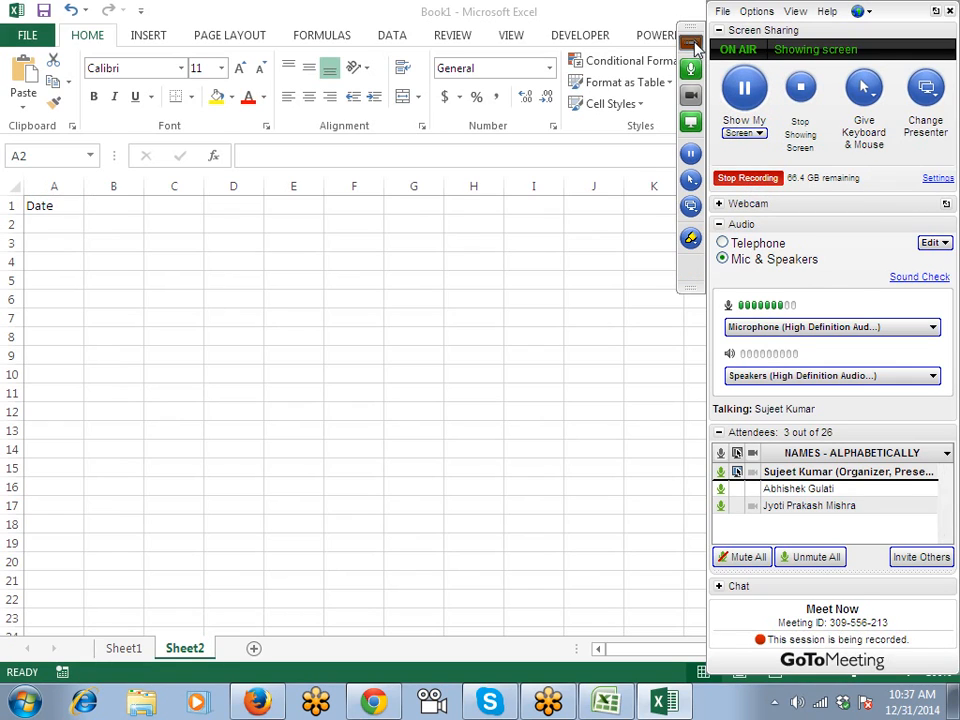
pyautogui.click(693, 44)
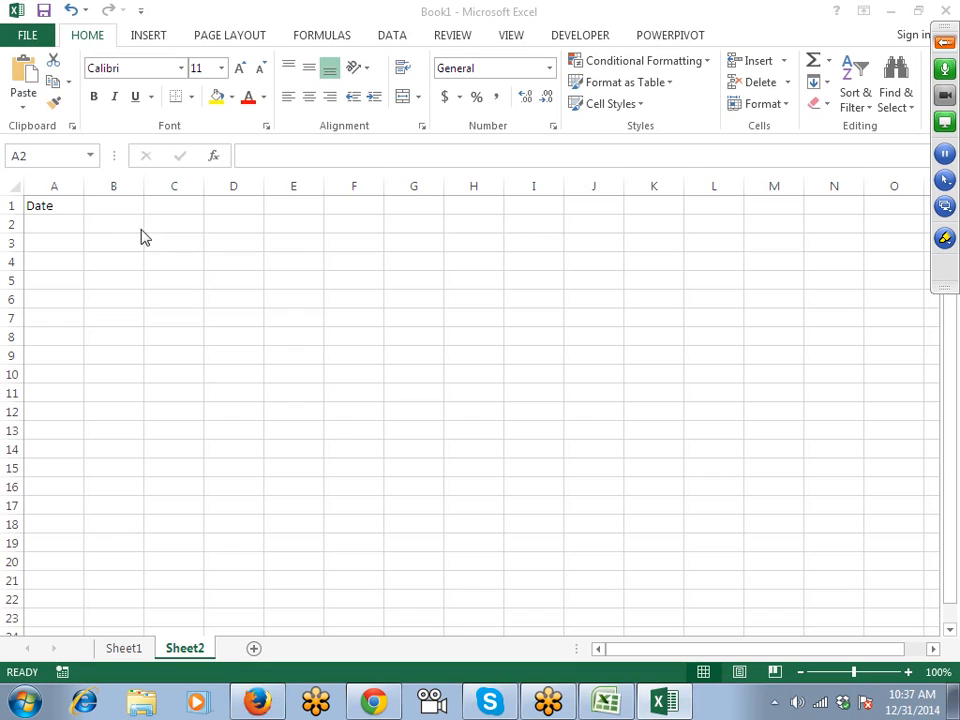
pyautogui.click(53, 224)
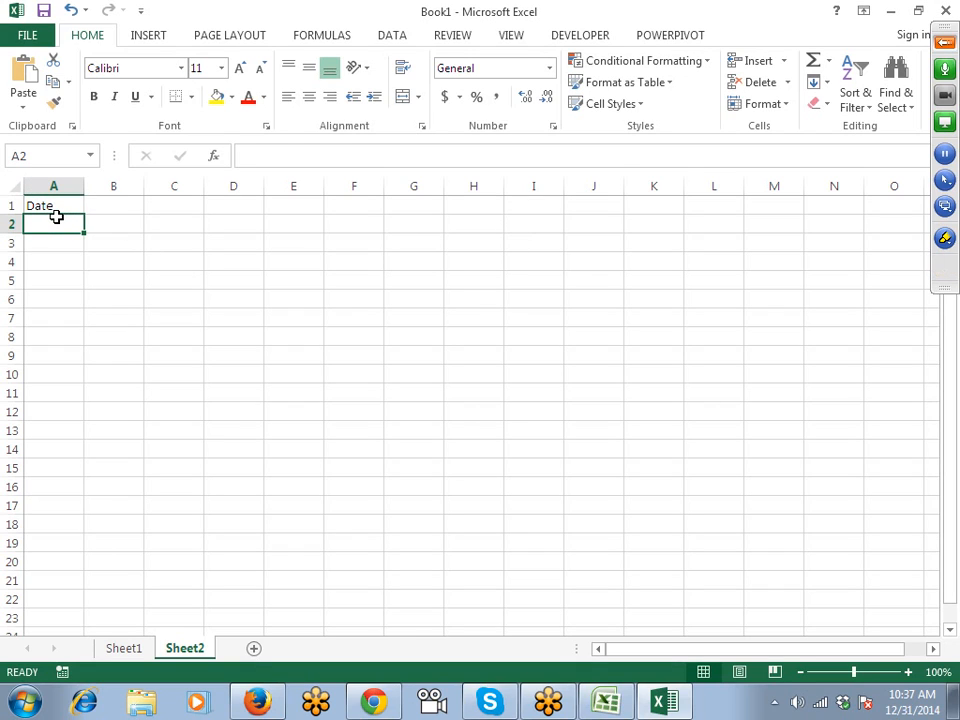
pyautogui.hotkey('ctrl', ';')
pyautogui.press('Return')
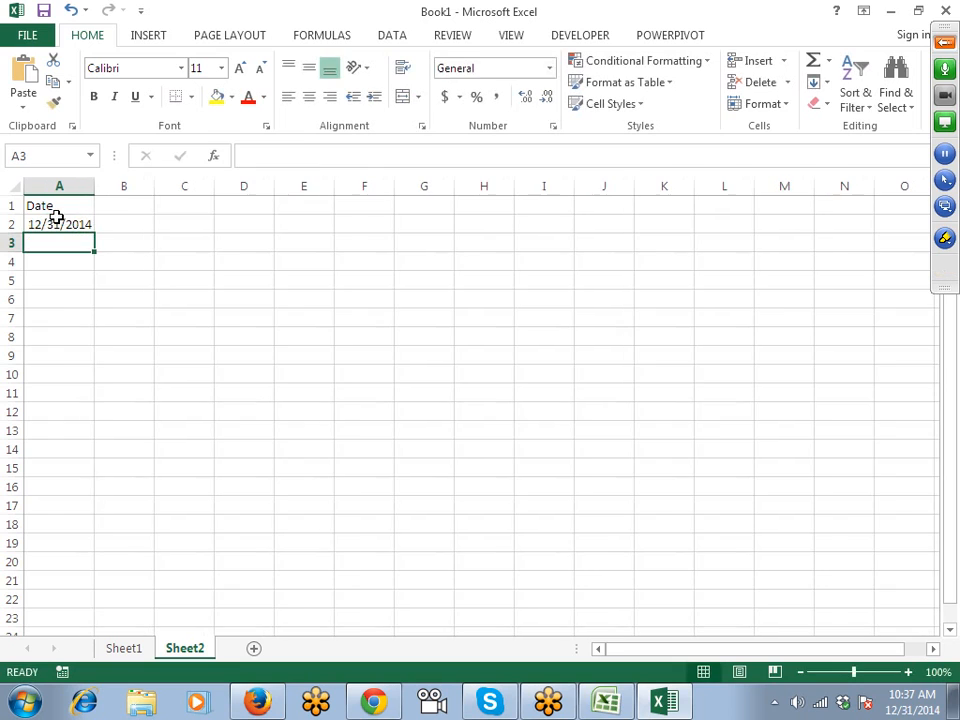
pyautogui.write('=')
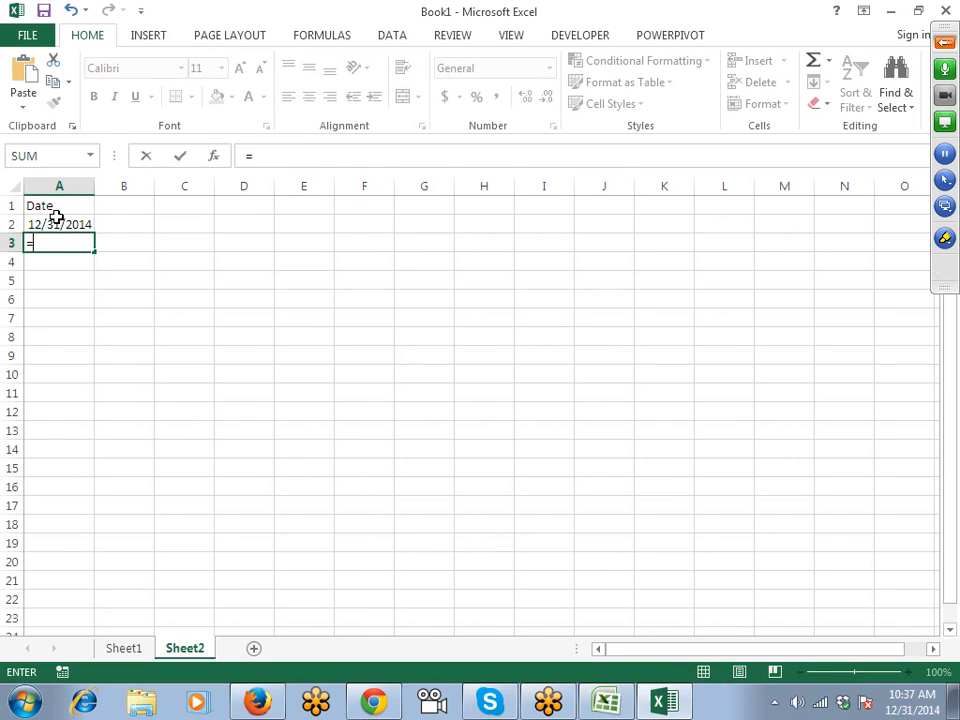
pyautogui.click(57, 220)
pyautogui.write('+30')
pyautogui.press('Return')
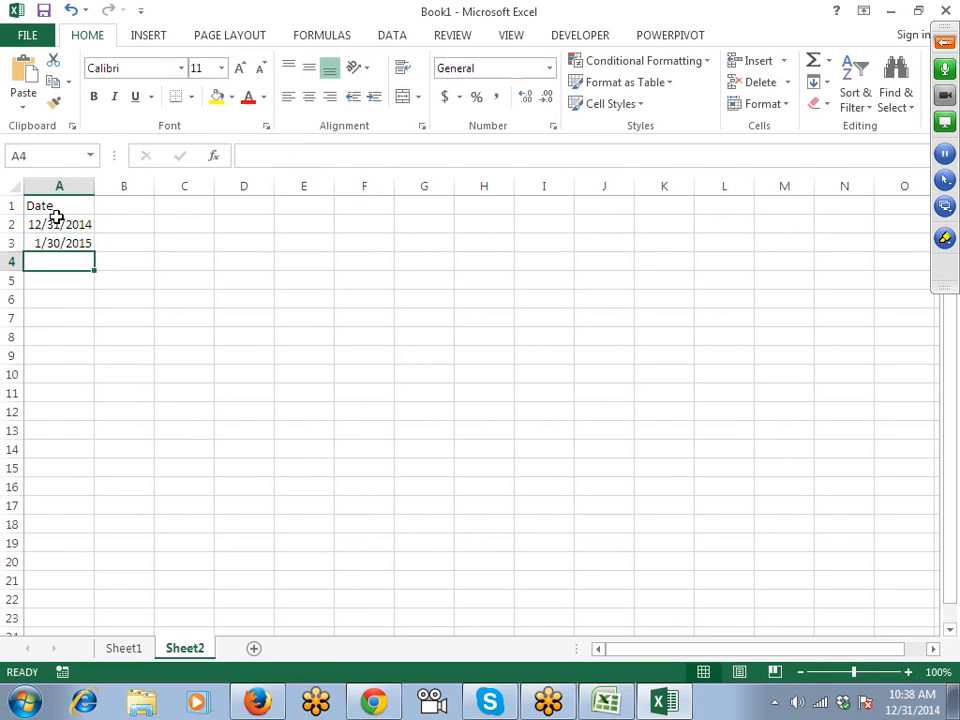
# Copy the formula down to A11 and format A2:A11 as d-mmm-yy dates.
pyautogui.press('Up')
pyautogui.hotkey('shift', 'Down')
pyautogui.hotkey('shift', 'Down')
pyautogui.hotkey('shift', 'Down')
pyautogui.hotkey('shift', 'Down')
pyautogui.hotkey('shift', 'Down')
pyautogui.hotkey('shift', 'Down')
pyautogui.hotkey('shift', 'Down')
pyautogui.hotkey('shift', 'Down')
pyautogui.hotkey('ctrl', 'd')
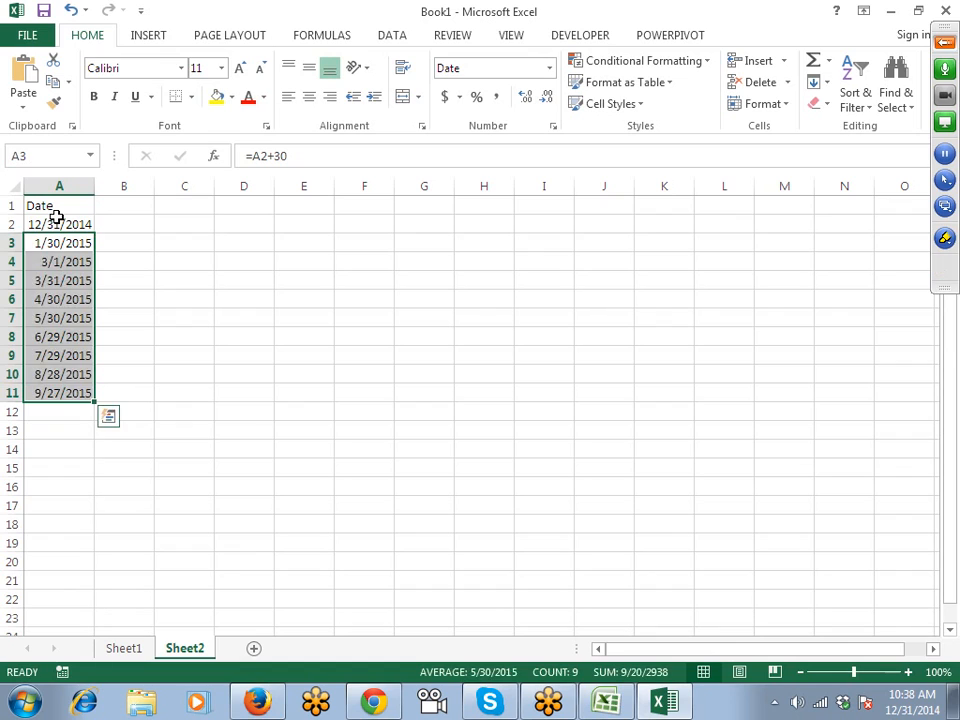
pyautogui.hotkey('ctrl', 'Home')
pyautogui.press('Down')
pyautogui.hotkey('ctrl', 'shift', 'Down')
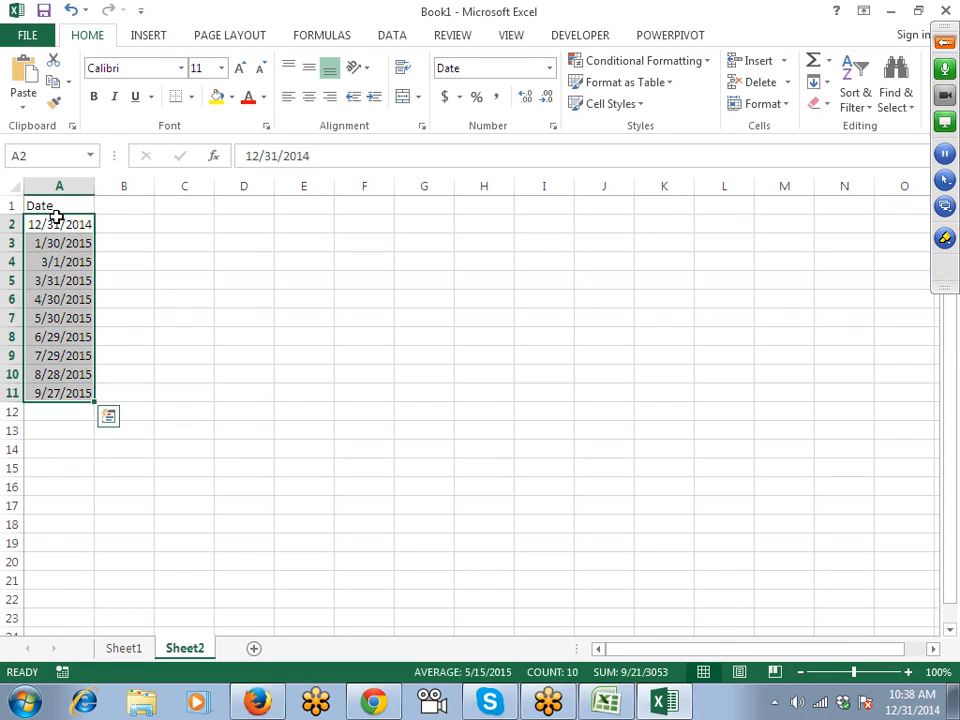
pyautogui.hotkey('ctrl', 'shift', '3')
pyautogui.hotkey('ctrl', 'q')
pyautogui.press('Right')
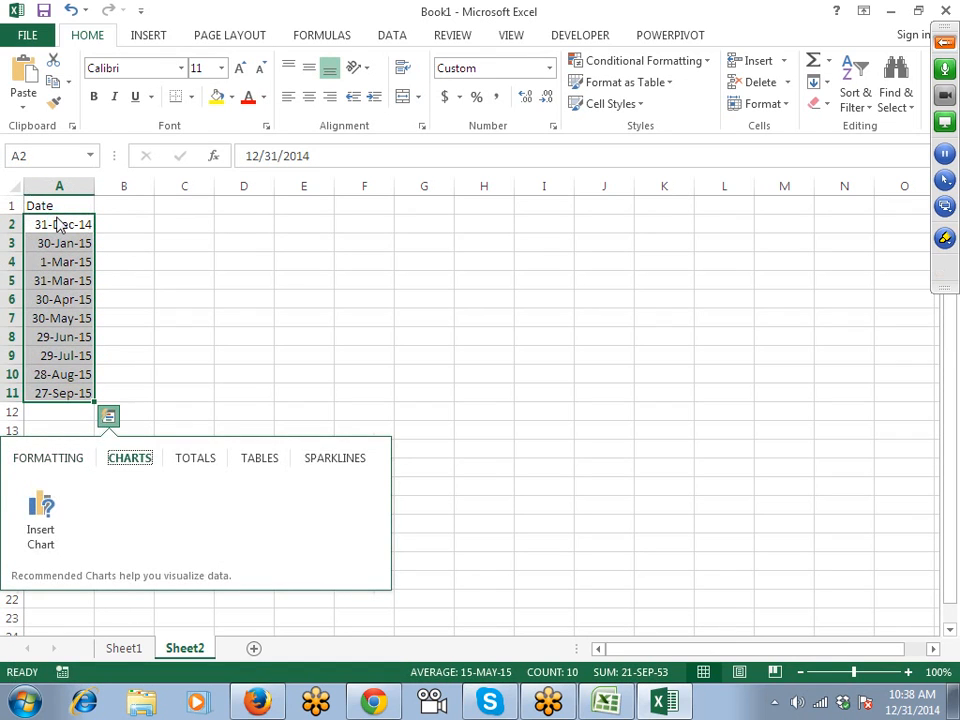
pyautogui.click(124, 214)
pyautogui.click(114, 202)
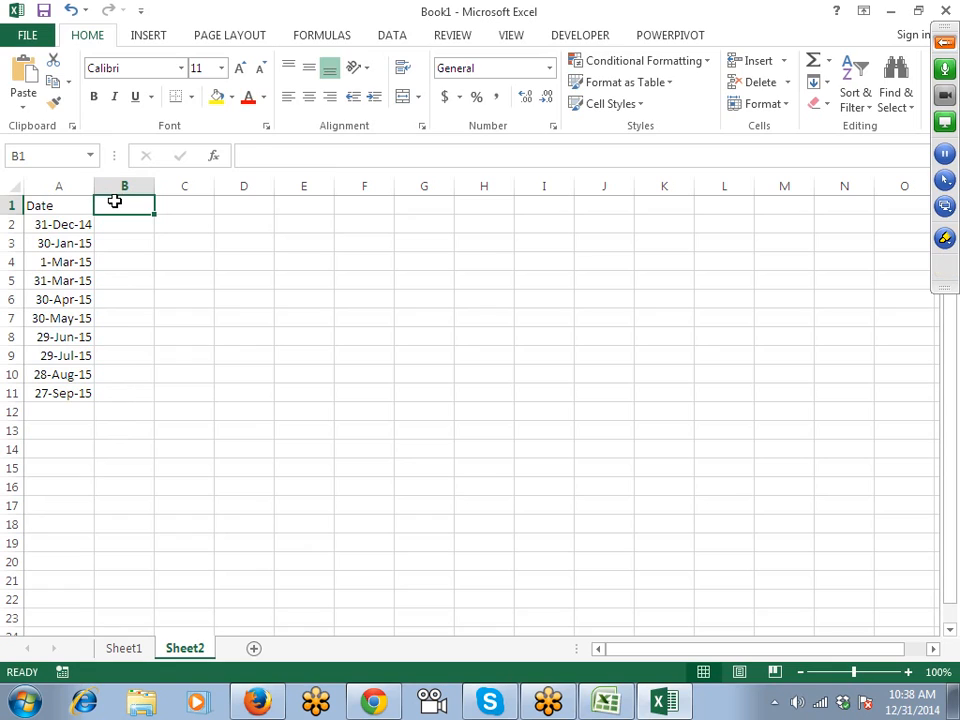
# Add a Month header in B1 and Flash Fill month abbreviations from the example Dec.
pyautogui.write('Month')
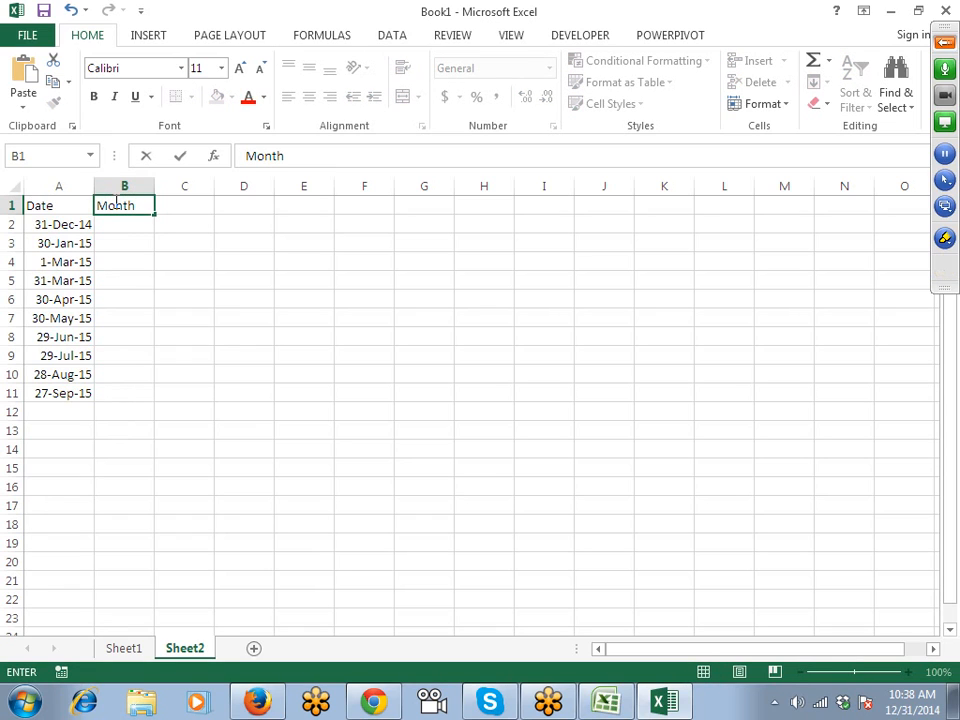
pyautogui.press('Return')
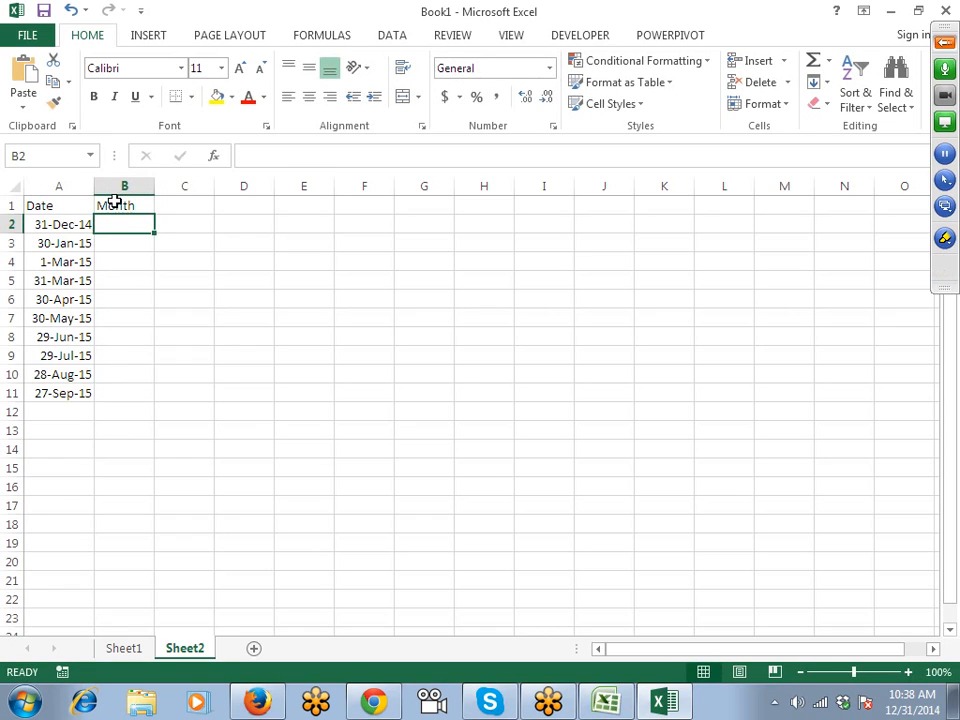
pyautogui.write('Dec')
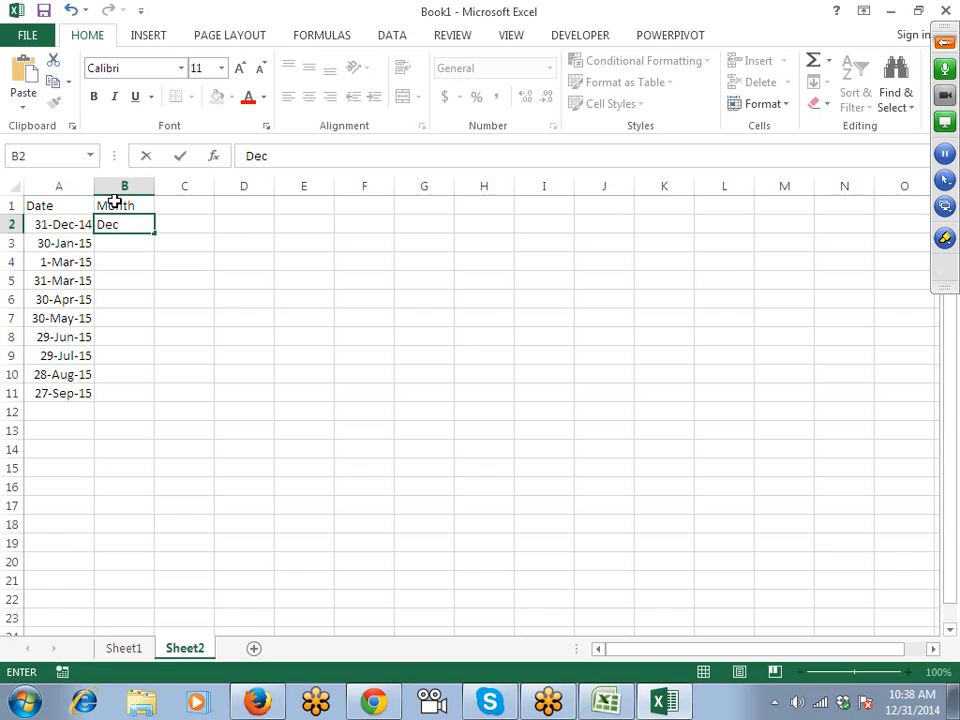
pyautogui.hotkey('ctrl', 'Return')
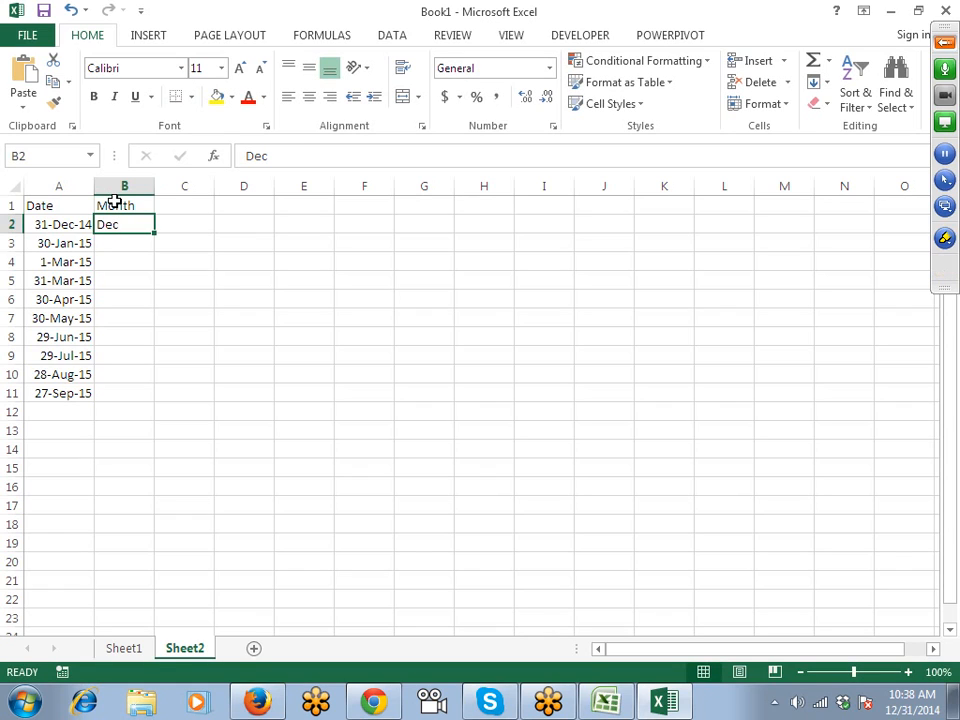
pyautogui.hotkey('ctrl', 'e')
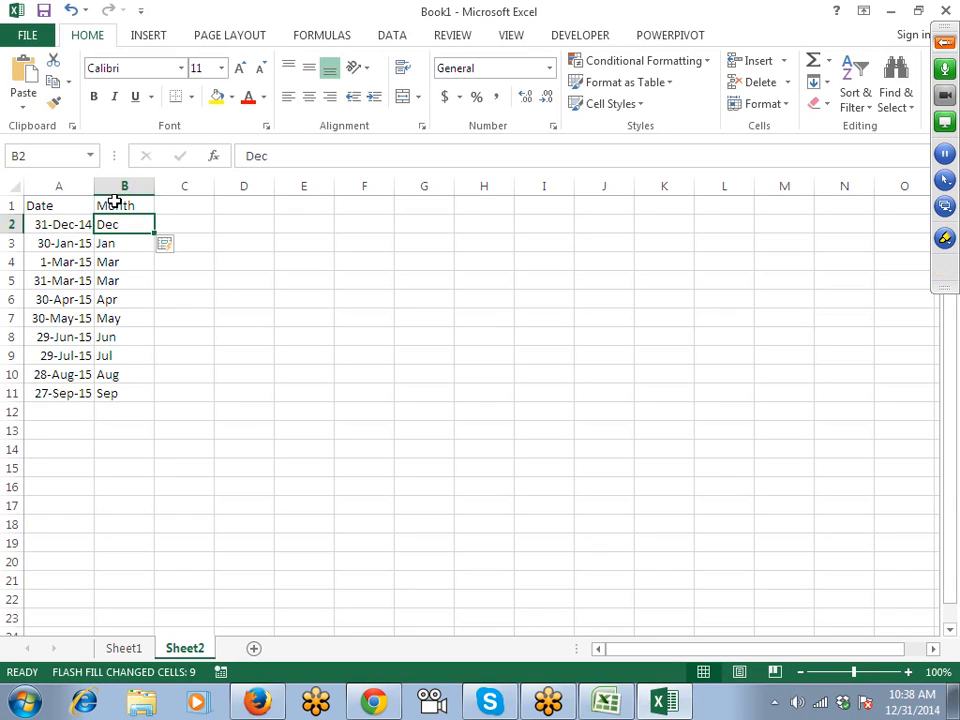
# Add a Day header in C1 and Flash Fill day numbers from the example 31.
pyautogui.press('Right')
pyautogui.press('Up')
pyautogui.write('Day')
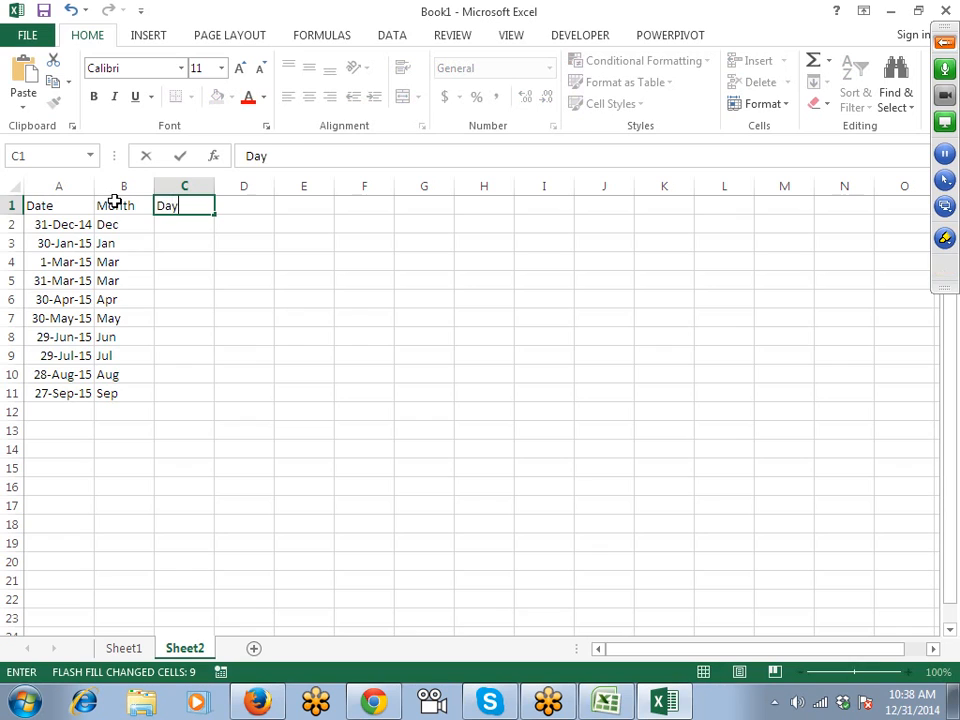
pyautogui.press('Return')
pyautogui.write('31')
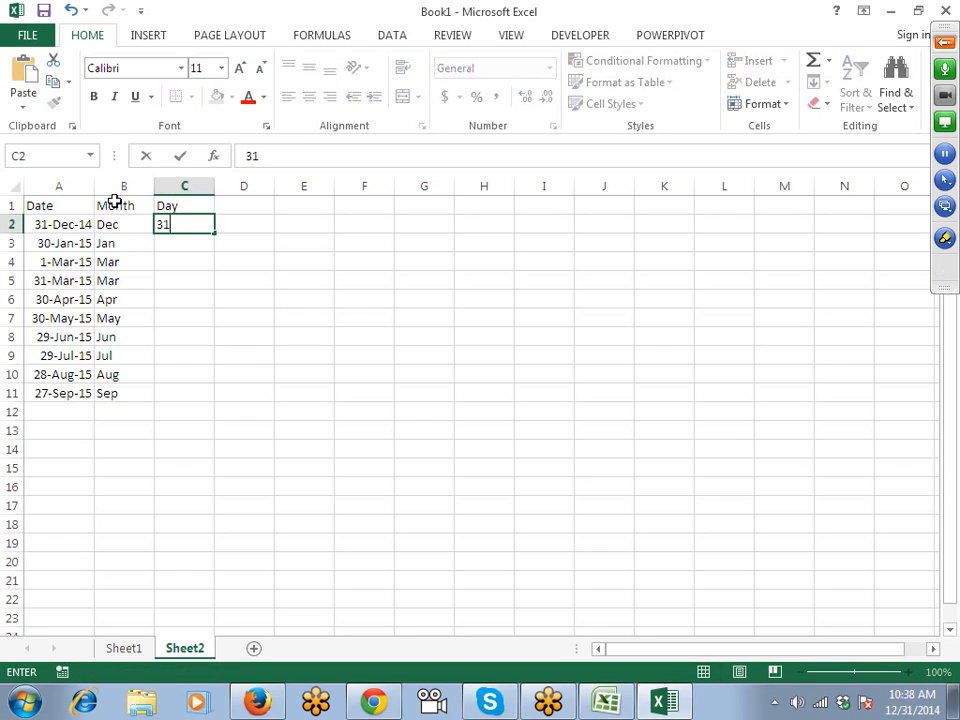
pyautogui.hotkey('ctrl', 'Return')
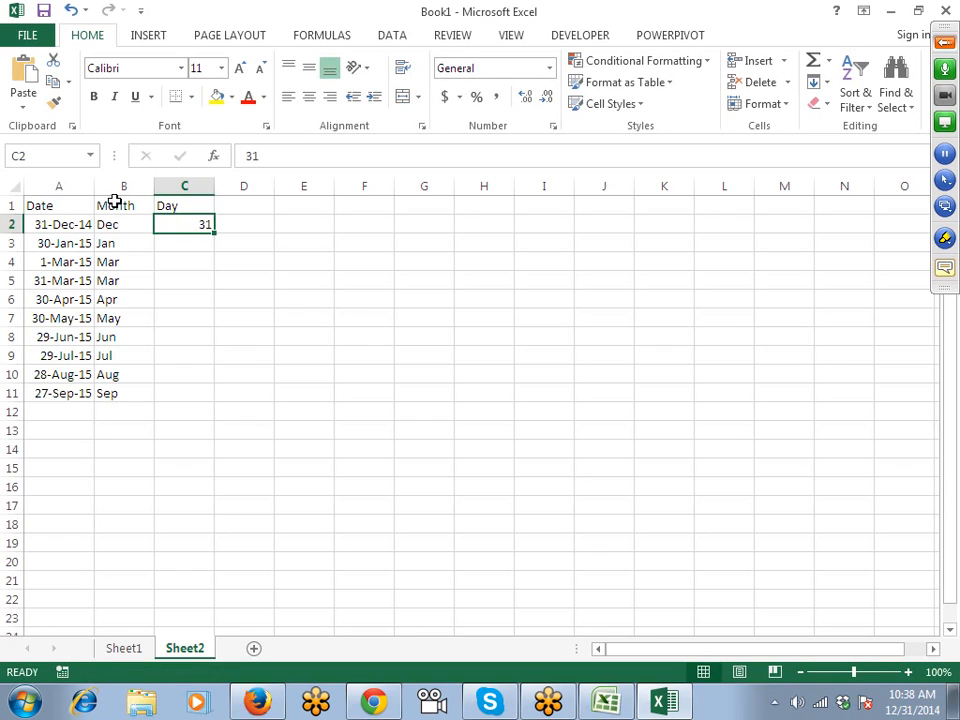
pyautogui.hotkey('ctrl', 'e')
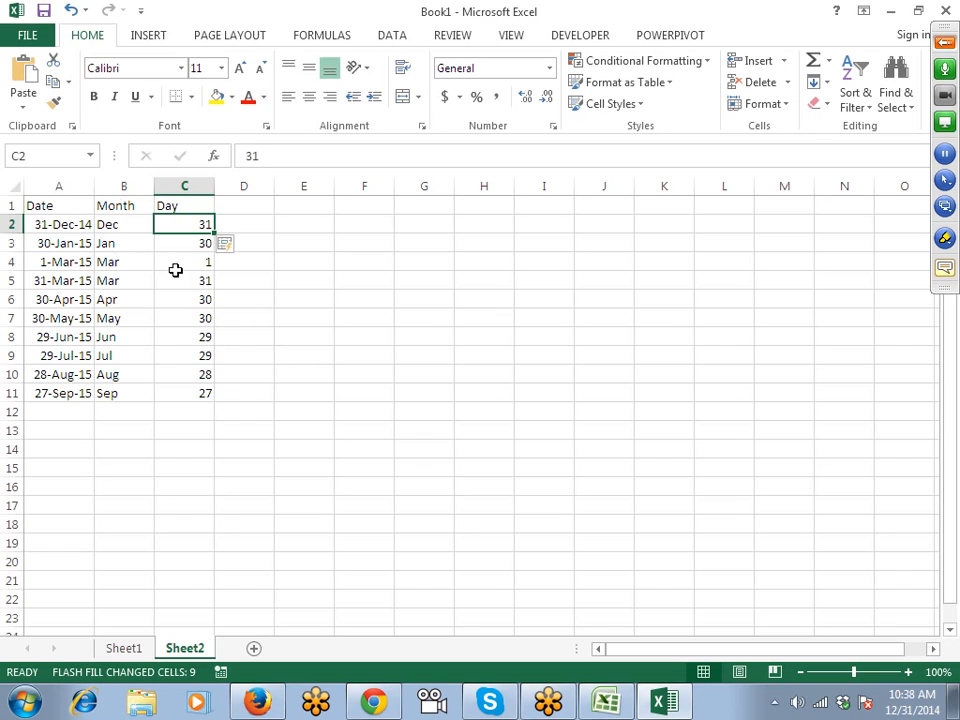
# Mute two attendees' microphones in the GoToMeeting panel, then add a blank Sheet3 to the workbook.
pyautogui.click(136, 224)
pyautogui.click(130, 298)
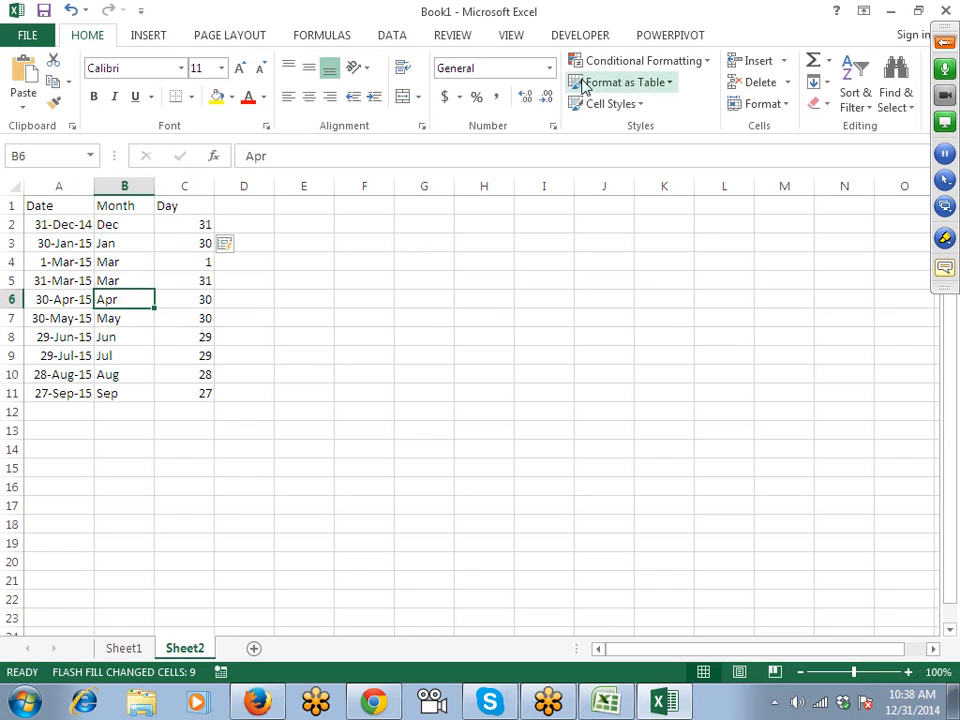
pyautogui.click(944, 42)
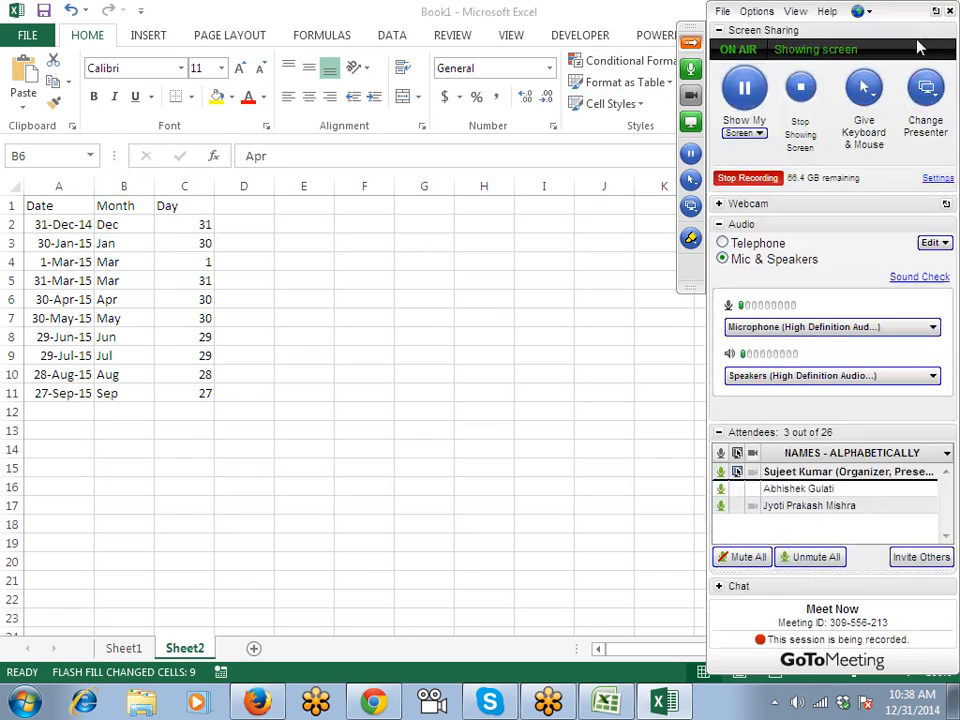
pyautogui.click(721, 488)
pyautogui.click(721, 506)
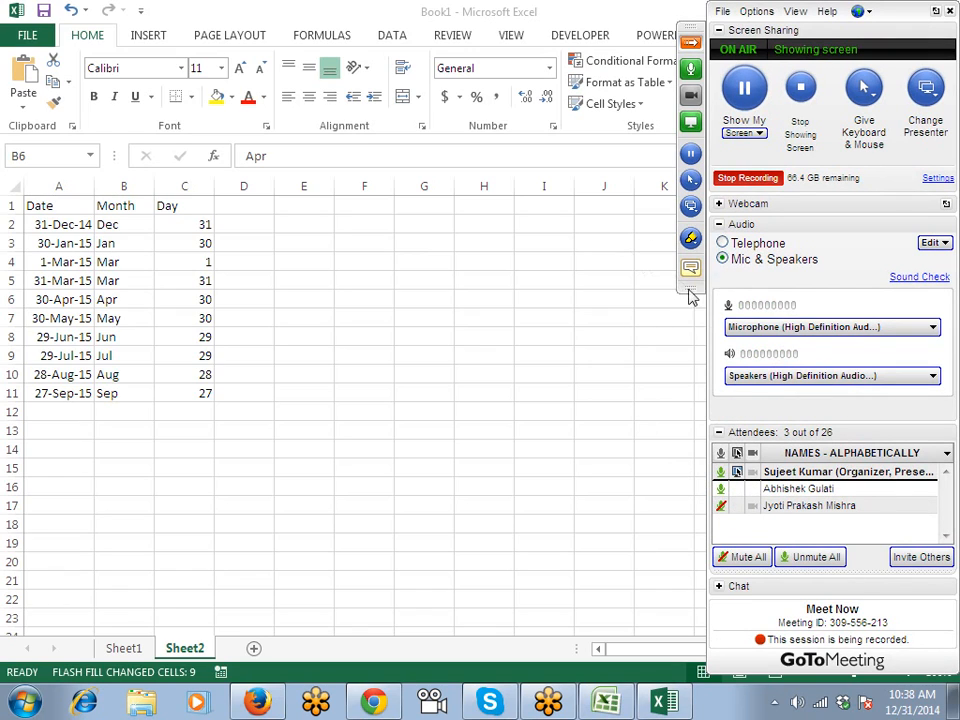
pyautogui.click(384, 266)
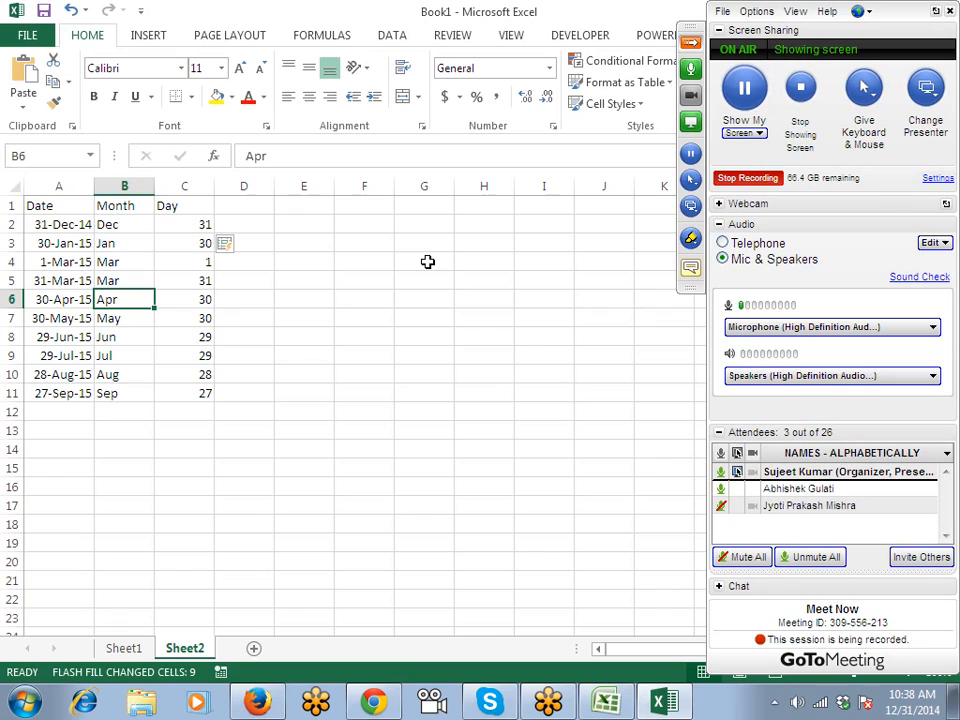
pyautogui.click(143, 228)
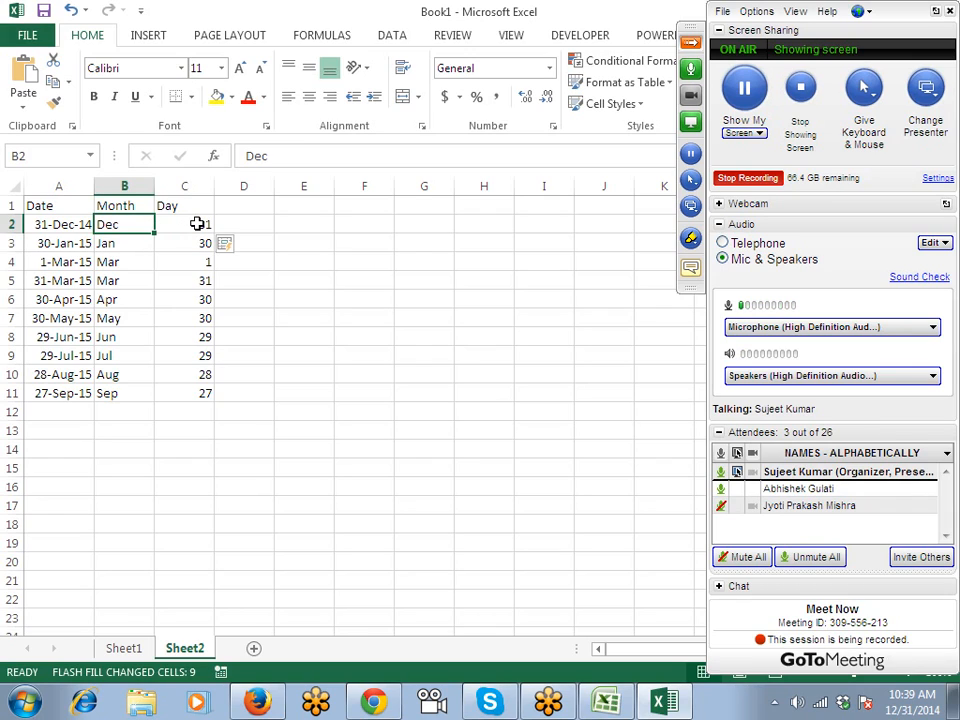
pyautogui.click(253, 648)
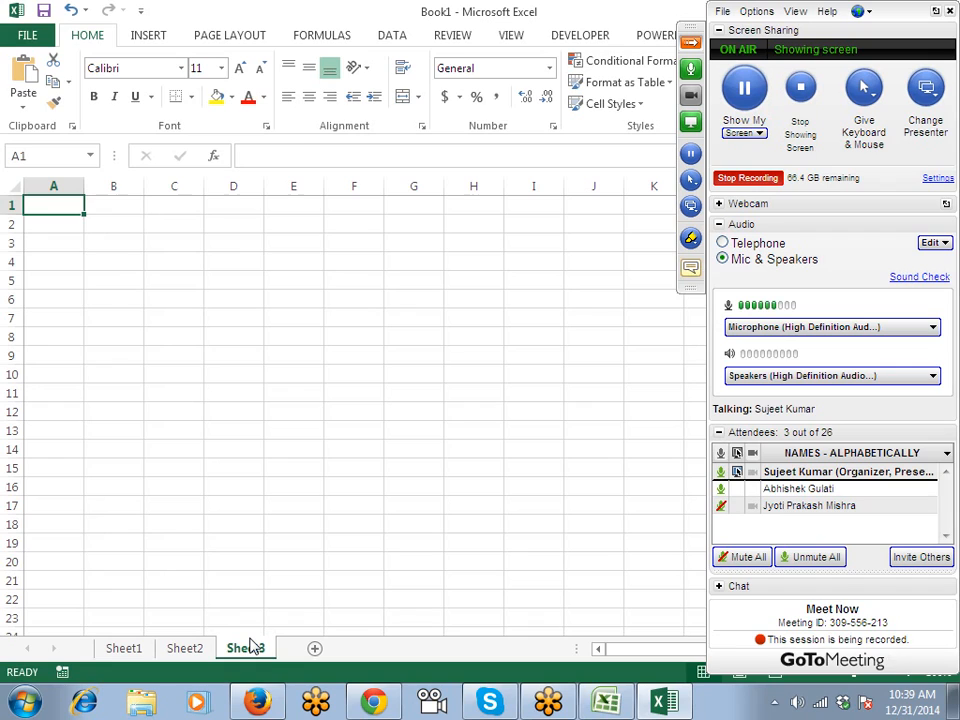
# Change the A1 header from Number to Amt.
pyautogui.write('Numbe')
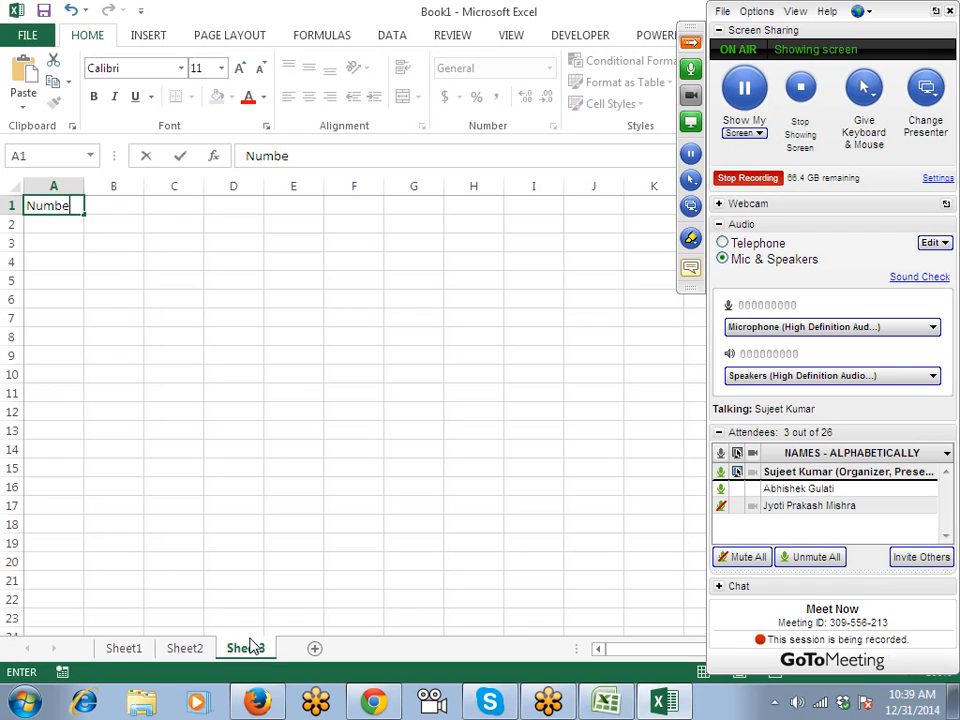
pyautogui.write('r')
pyautogui.press('Return')
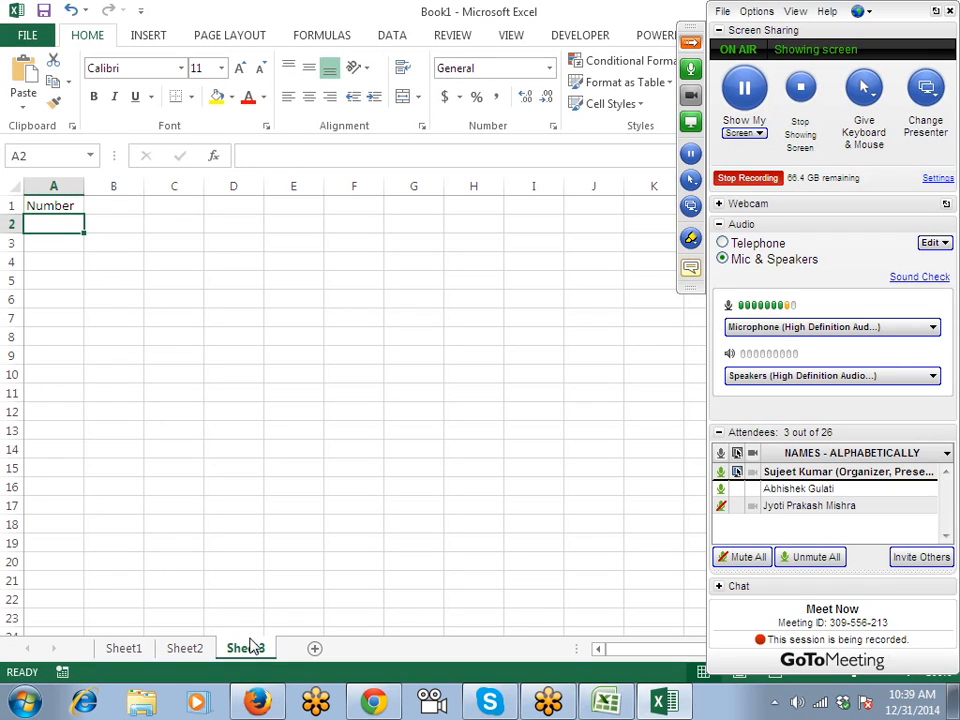
pyautogui.press('Up')
pyautogui.write('A')
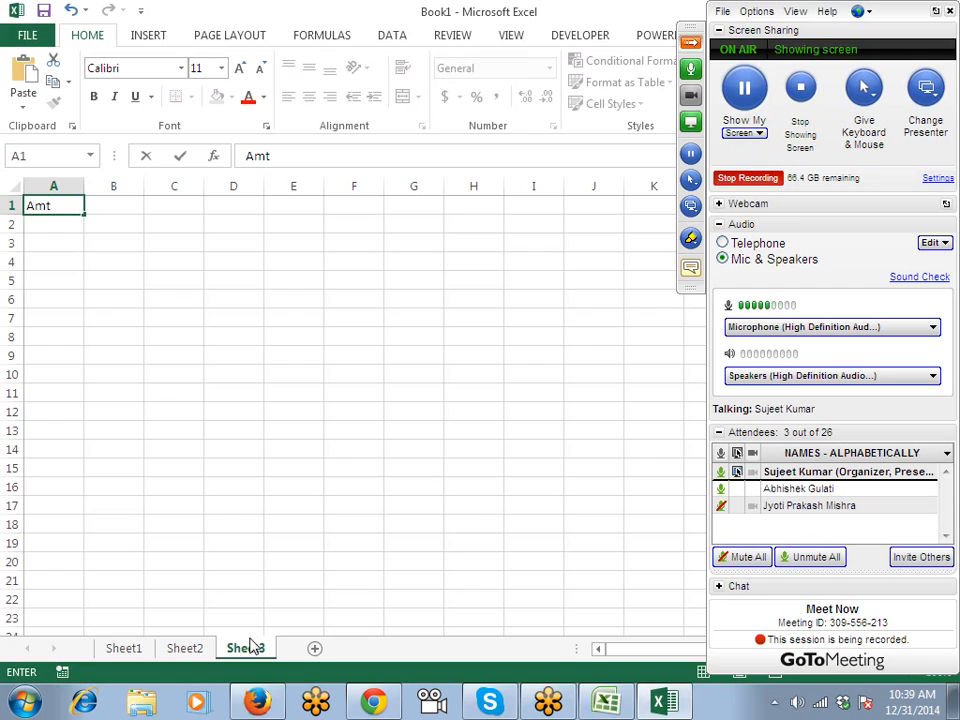
pyautogui.write('mt.')
pyautogui.press('Return')
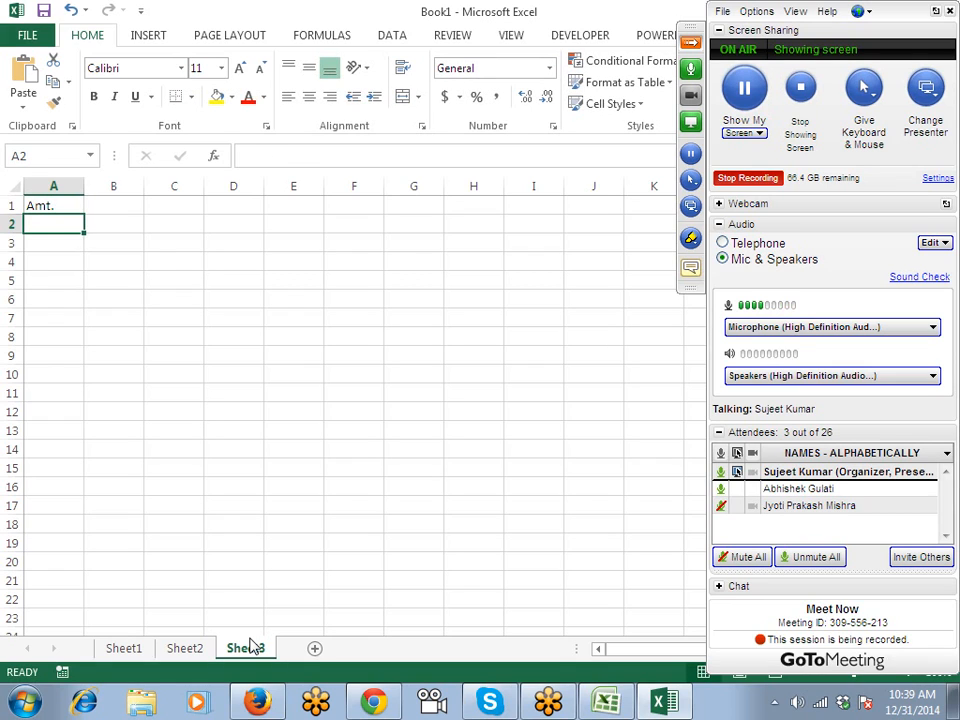
# Fill A2:A21 with the formula =RANDBETWEEN(10,90)+RAND().
pyautogui.write('=ra')
pyautogui.press('Down')
pyautogui.press('Down')
pyautogui.press('Tab')
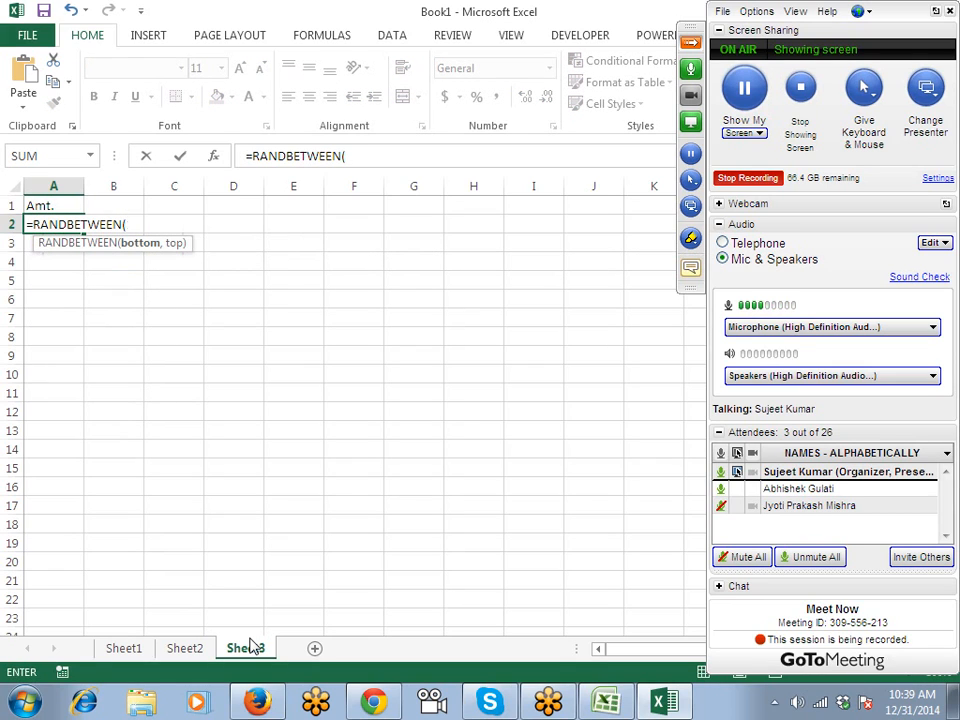
pyautogui.write('10,9')
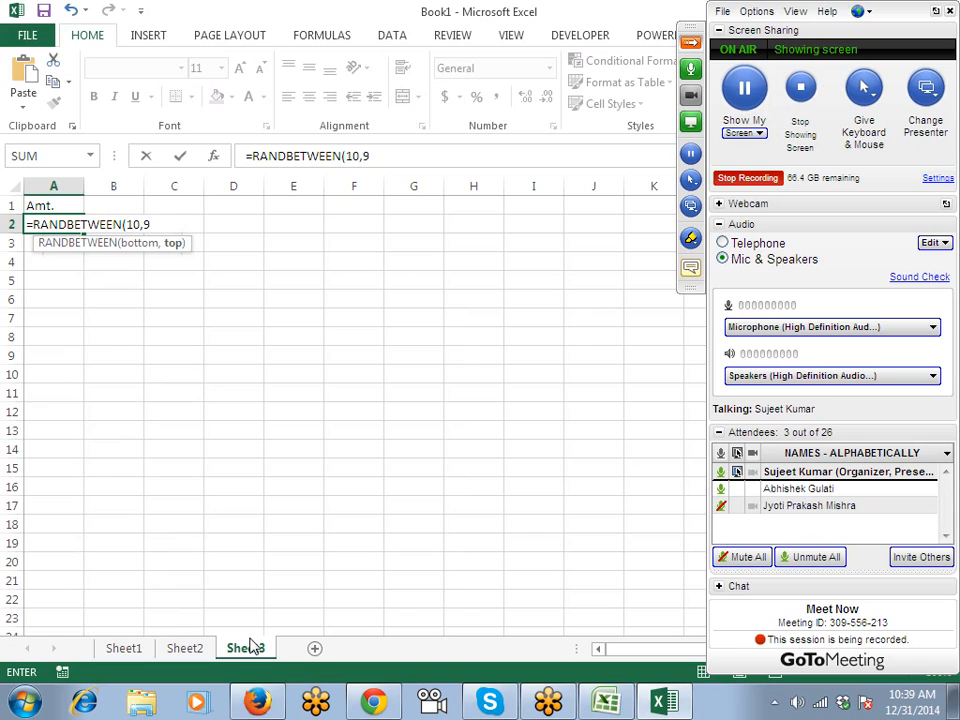
pyautogui.write('0')
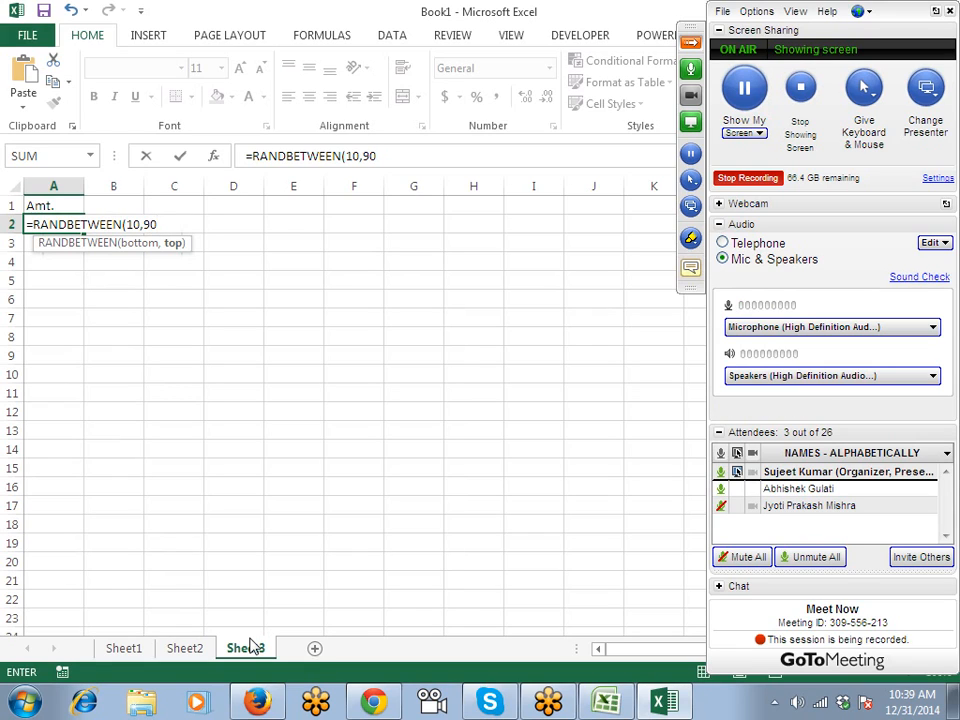
pyautogui.write(')+rn')
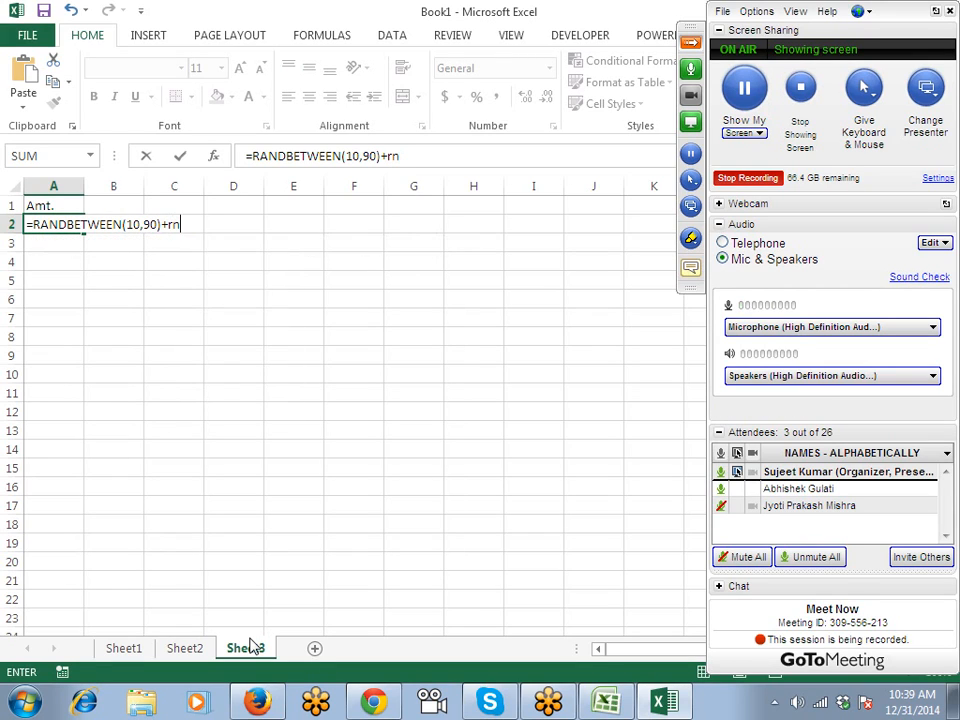
pyautogui.press('BackSpace')
pyautogui.write('an')
pyautogui.press('Tab')
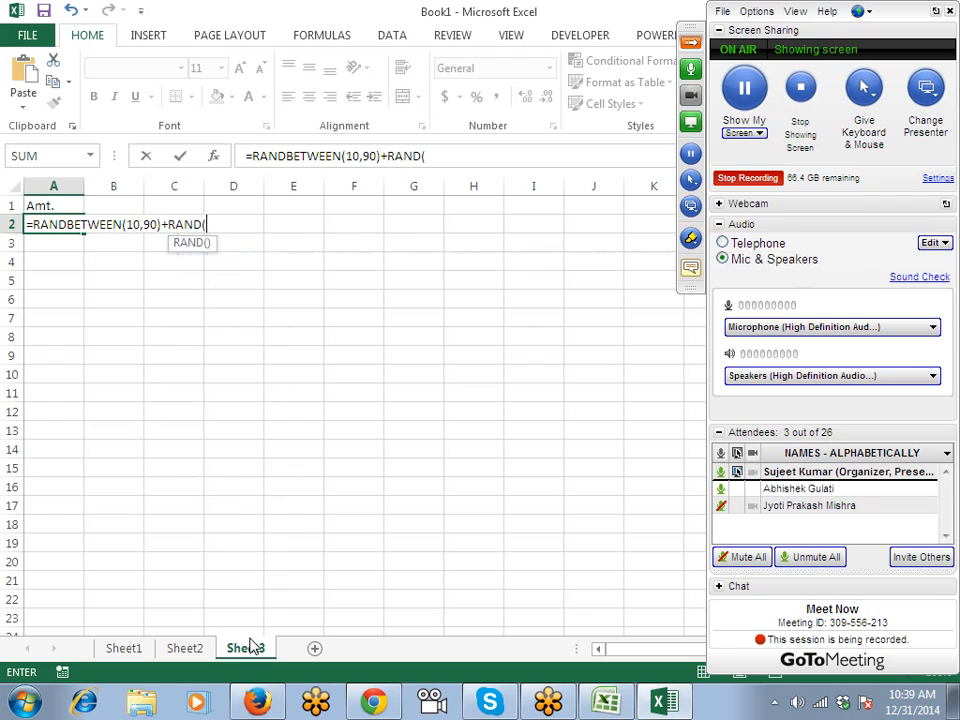
pyautogui.write(')')
pyautogui.hotkey('ctrl', 'Return')
pyautogui.hotkey('shift', 'Down')
pyautogui.hotkey('shift', 'Down')
pyautogui.hotkey('shift', 'Down')
pyautogui.hotkey('shift', 'Down')
pyautogui.hotkey('shift', 'Down')
pyautogui.hotkey('shift', 'Down')
pyautogui.hotkey('shift', 'Down')
pyautogui.hotkey('shift', 'Down')
pyautogui.hotkey('shift', 'Down')
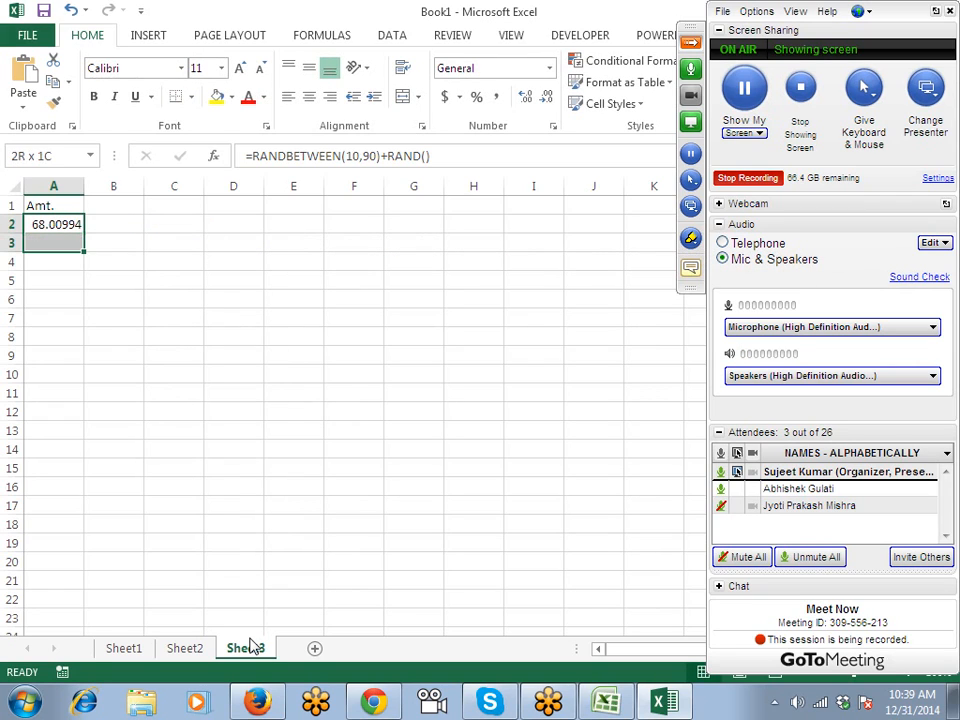
pyautogui.hotkey('shift', 'Down')
pyautogui.hotkey('shift', 'Down')
pyautogui.hotkey('shift', 'Down')
pyautogui.hotkey('shift', 'Down')
pyautogui.hotkey('shift', 'Down')
pyautogui.hotkey('shift', 'Down')
pyautogui.hotkey('shift', 'Down')
pyautogui.hotkey('shift', 'Down')
pyautogui.hotkey('shift', 'Down')
pyautogui.hotkey('shift', 'Down')
pyautogui.hotkey('ctrl', 'd')
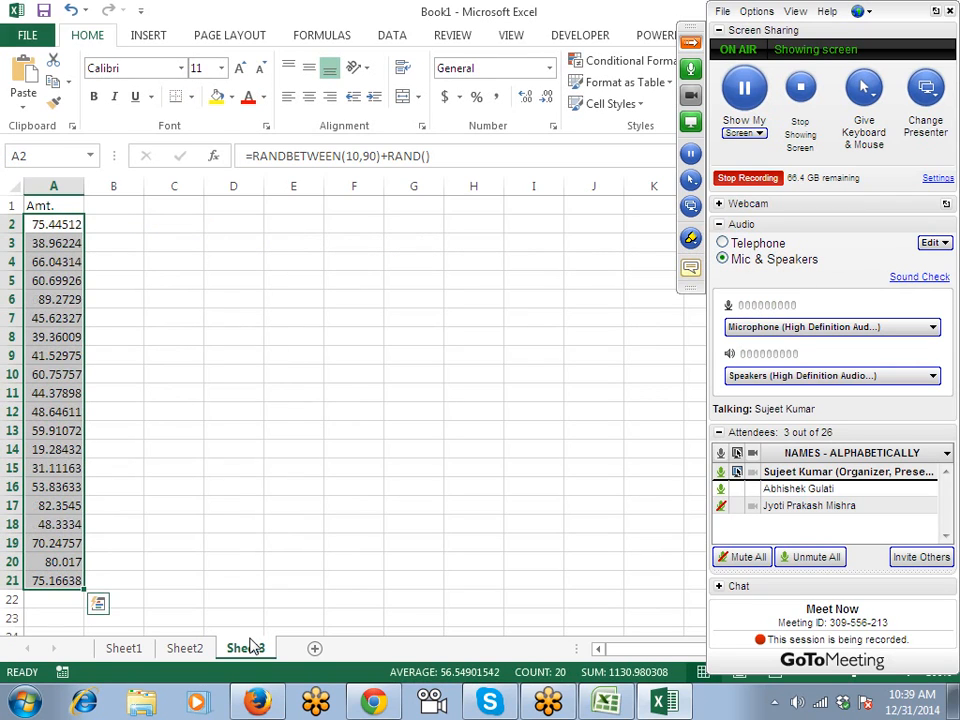
# Convert the random amounts in A2:A21 to fixed values with Paste Values.
pyautogui.hotkey('ctrl', 'c')
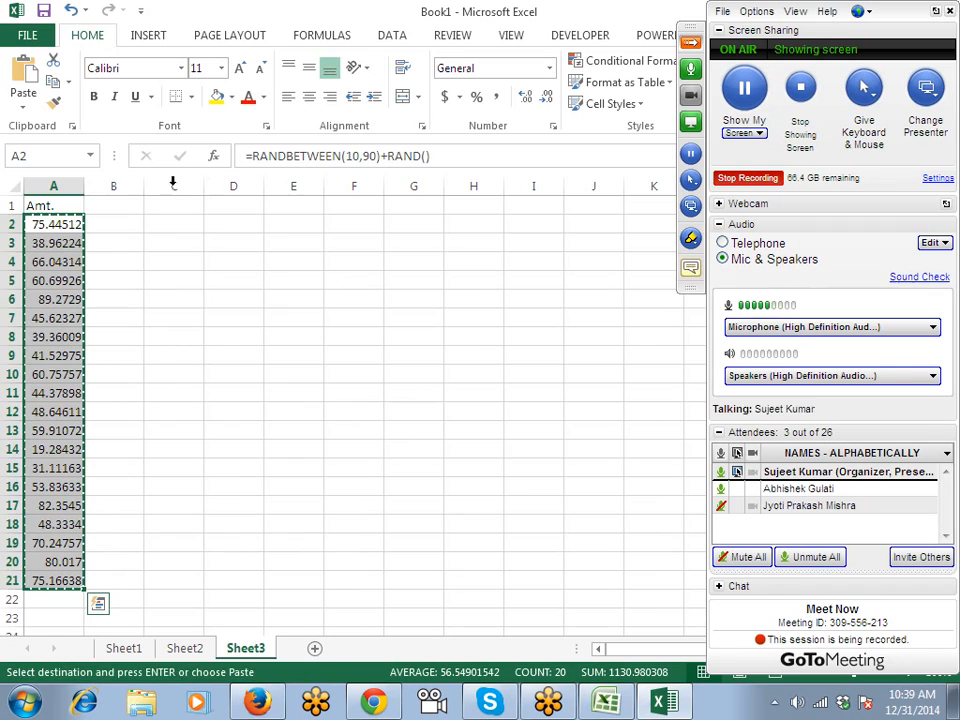
pyautogui.click(23, 104)
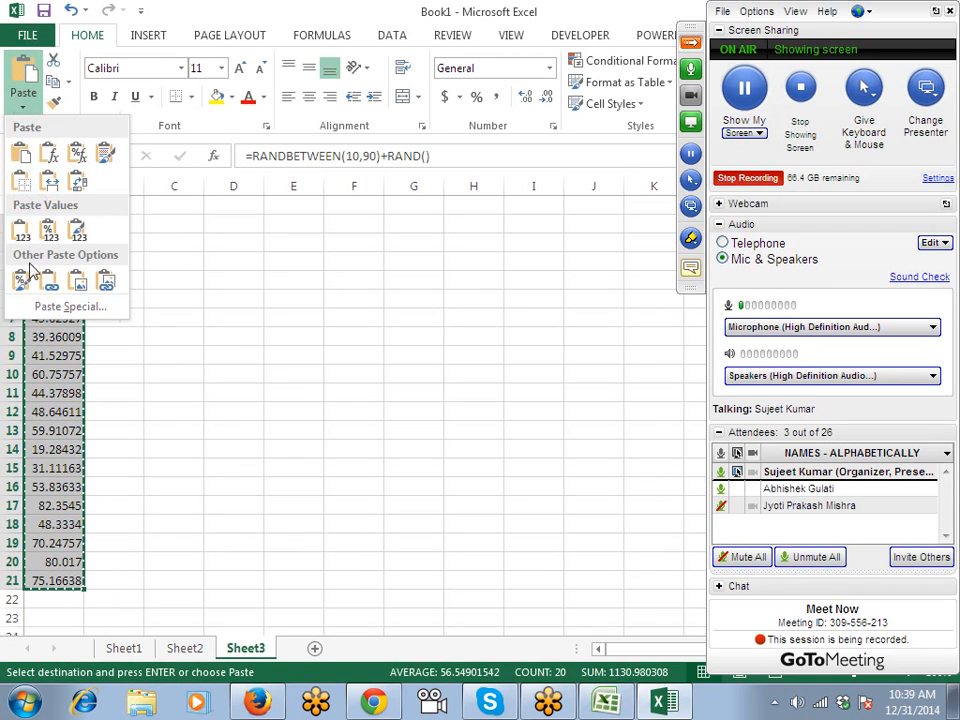
pyautogui.click(22, 232)
pyautogui.press('Escape')
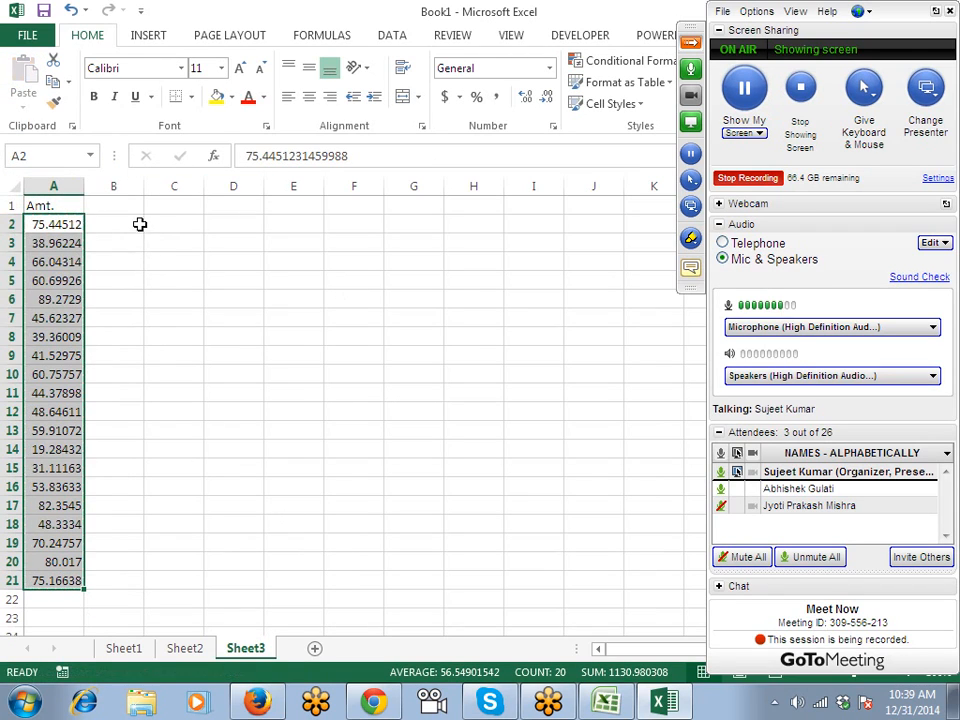
pyautogui.click(135, 209)
pyautogui.click(134, 222)
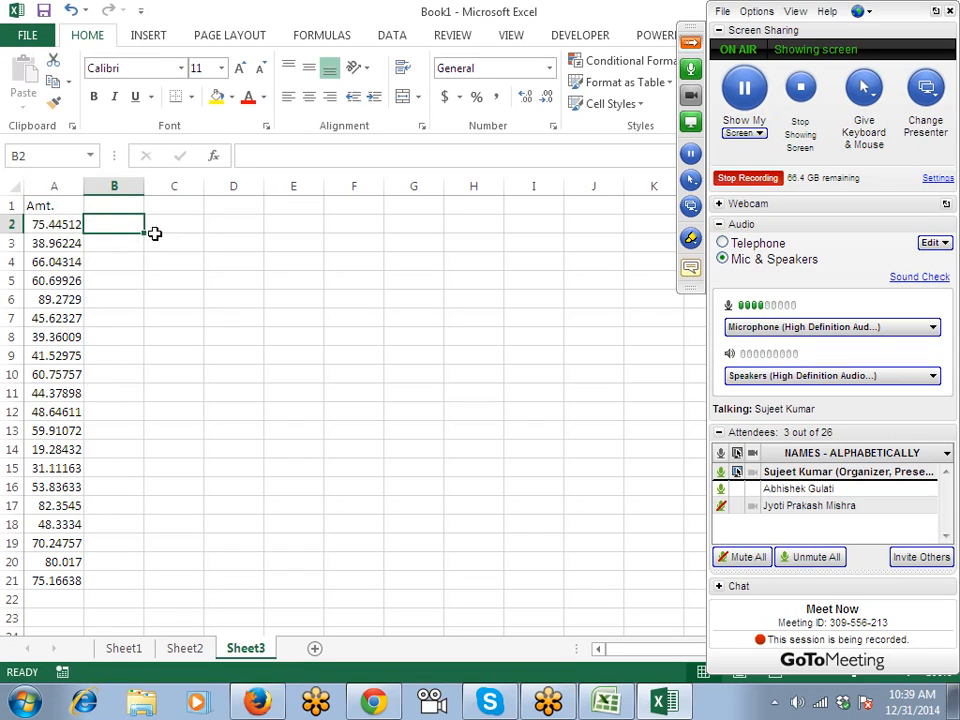
# Enter 75 in B2 and Flash Fill the whole-number parts down column B.
pyautogui.click(167, 221)
pyautogui.click(119, 222)
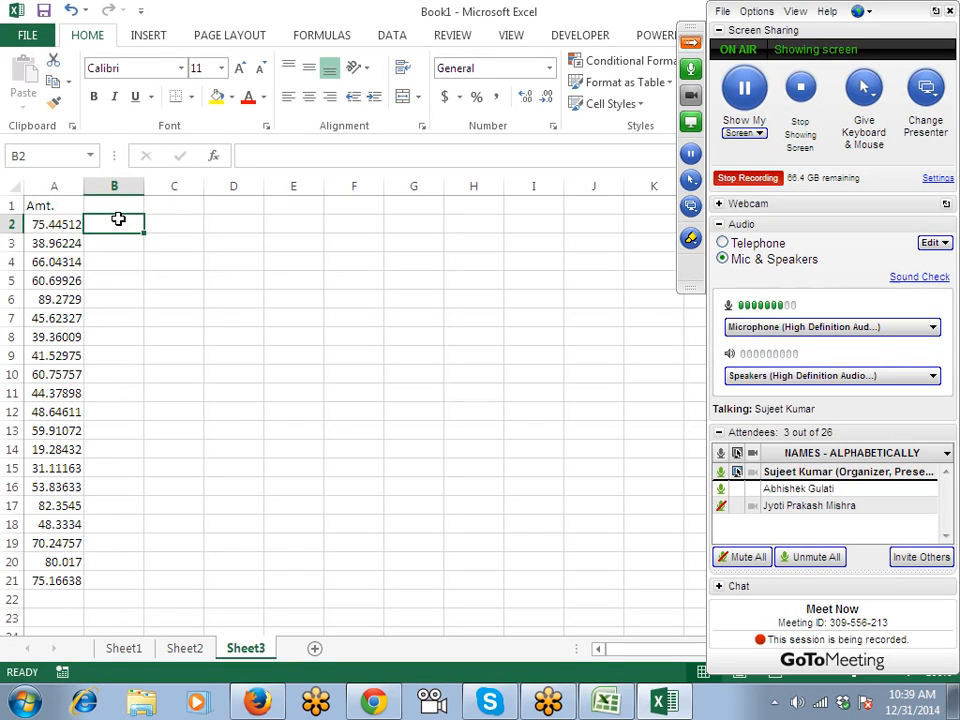
pyautogui.write('7')
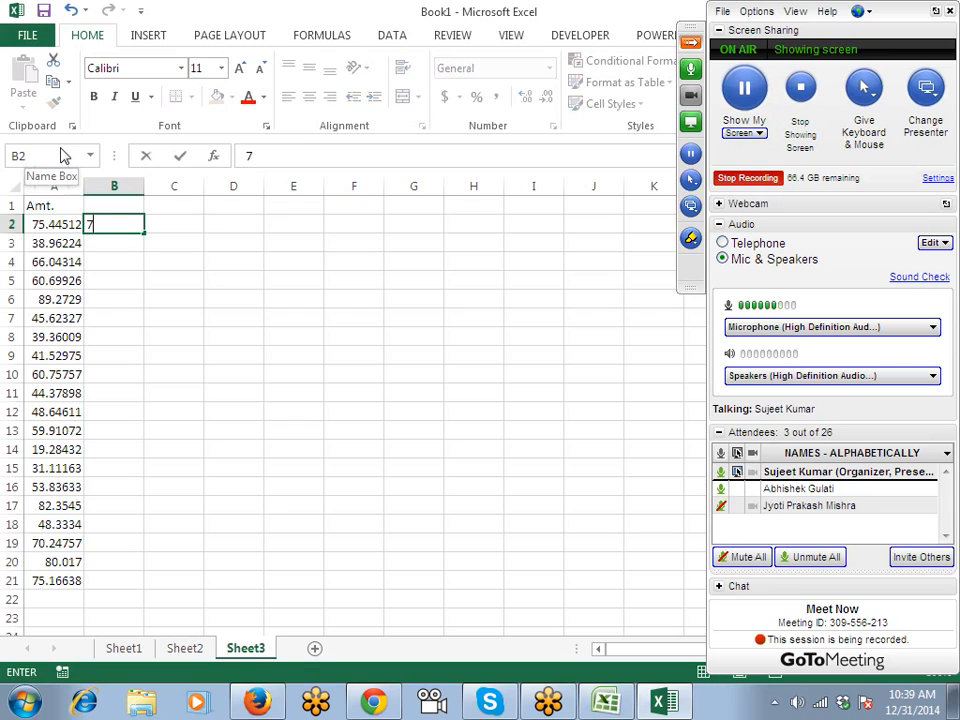
pyautogui.write('5')
pyautogui.hotkey('ctrl', 'Return')
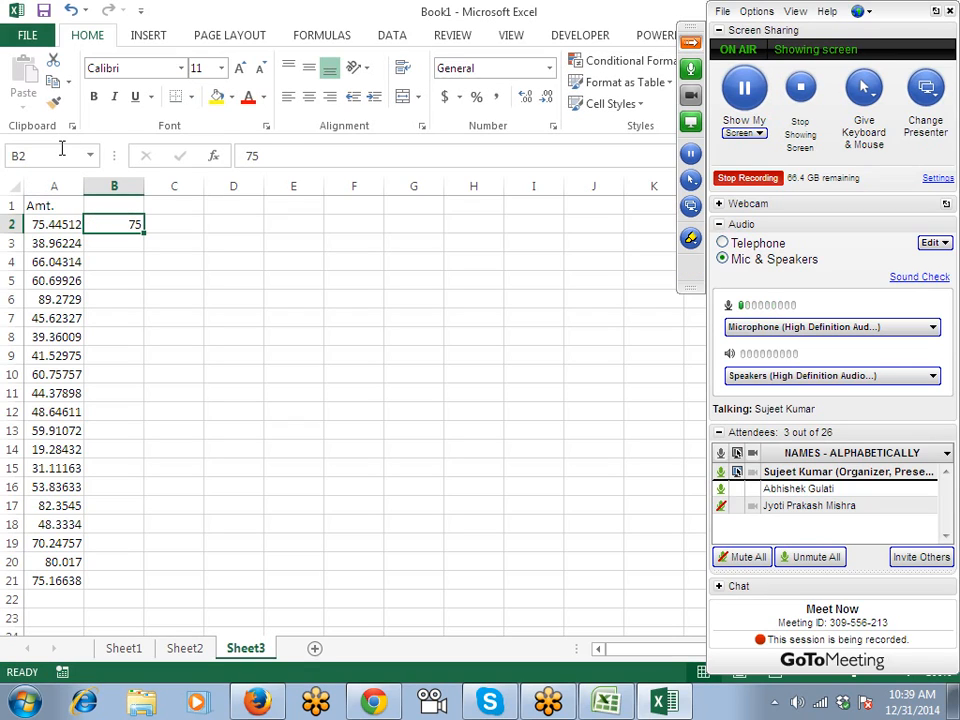
pyautogui.hotkey('ctrl', 'e')
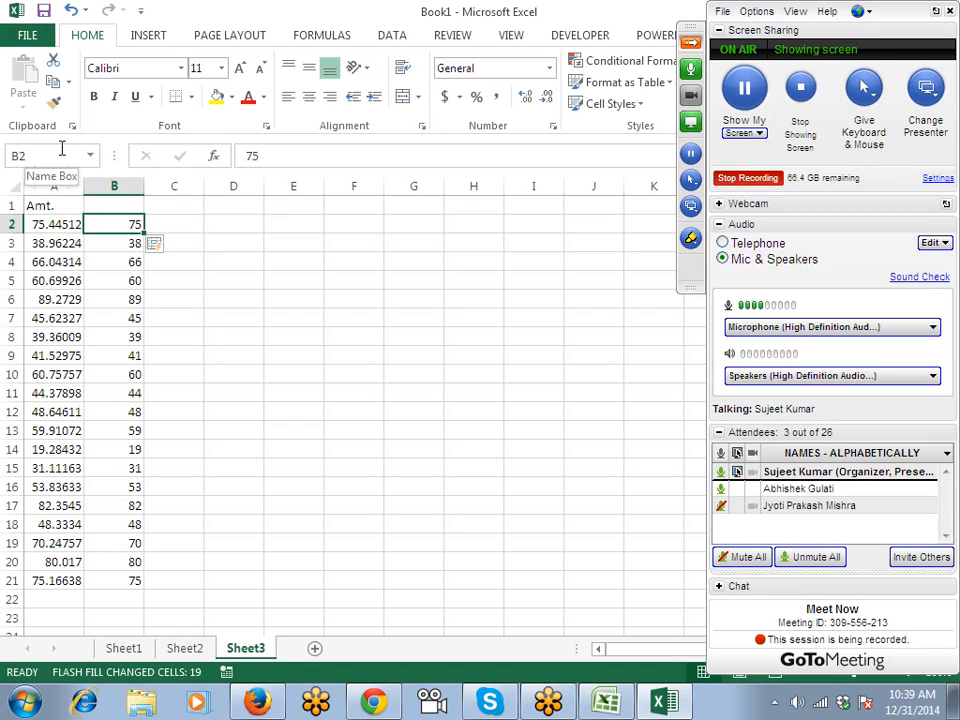
# Enter 44512 in C2 and Flash Fill the decimal digits down column C.
pyautogui.press('Right')
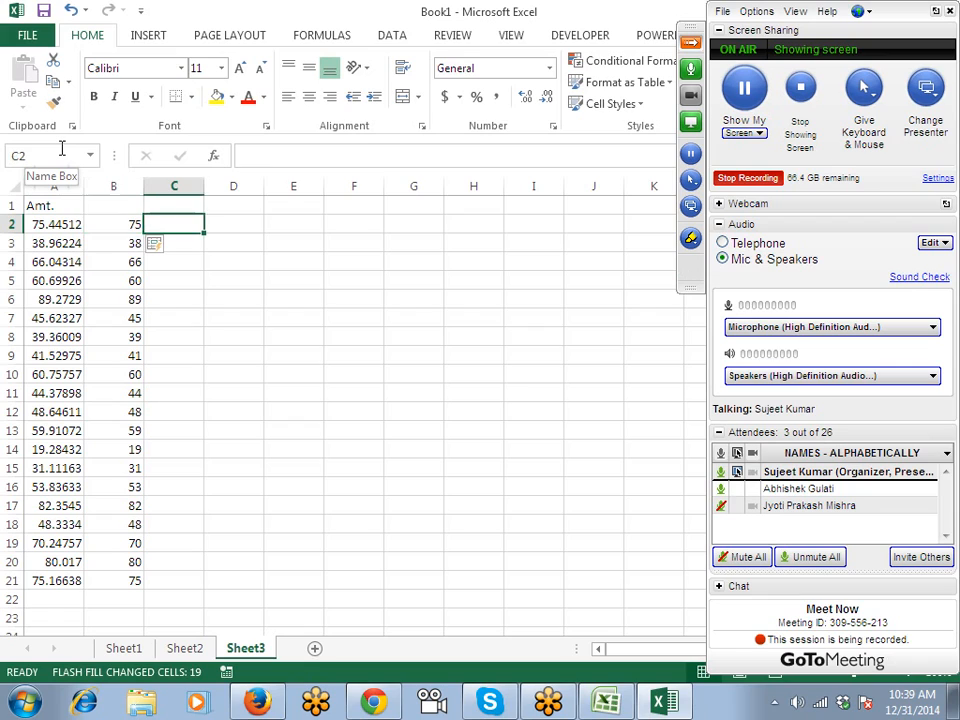
pyautogui.write('44512')
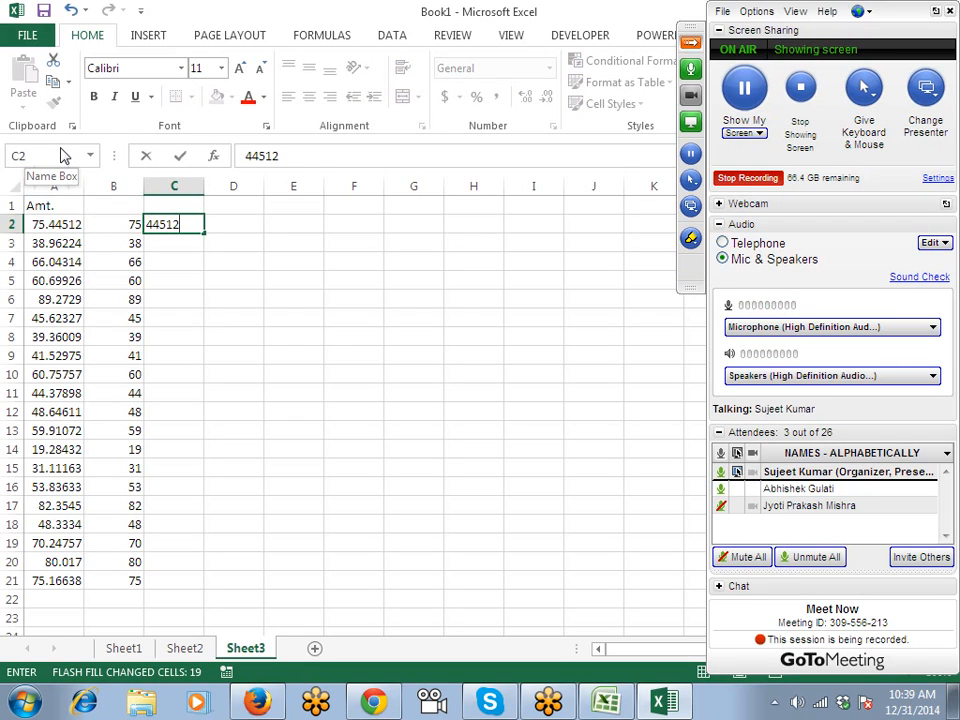
pyautogui.hotkey('ctrl', 'Return')
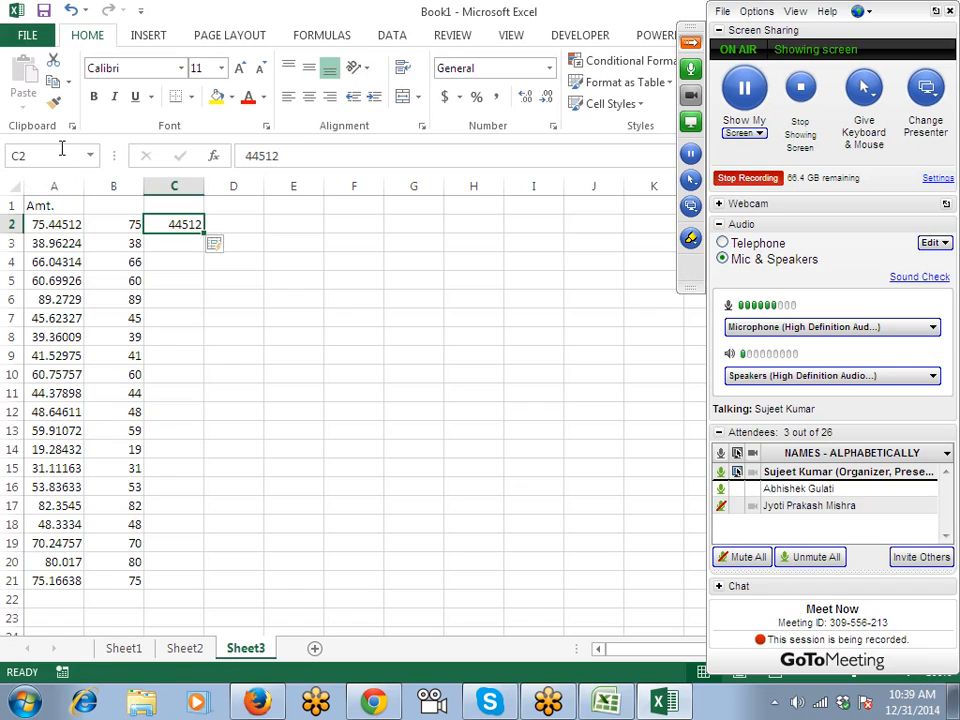
pyautogui.hotkey('ctrl', 'e')
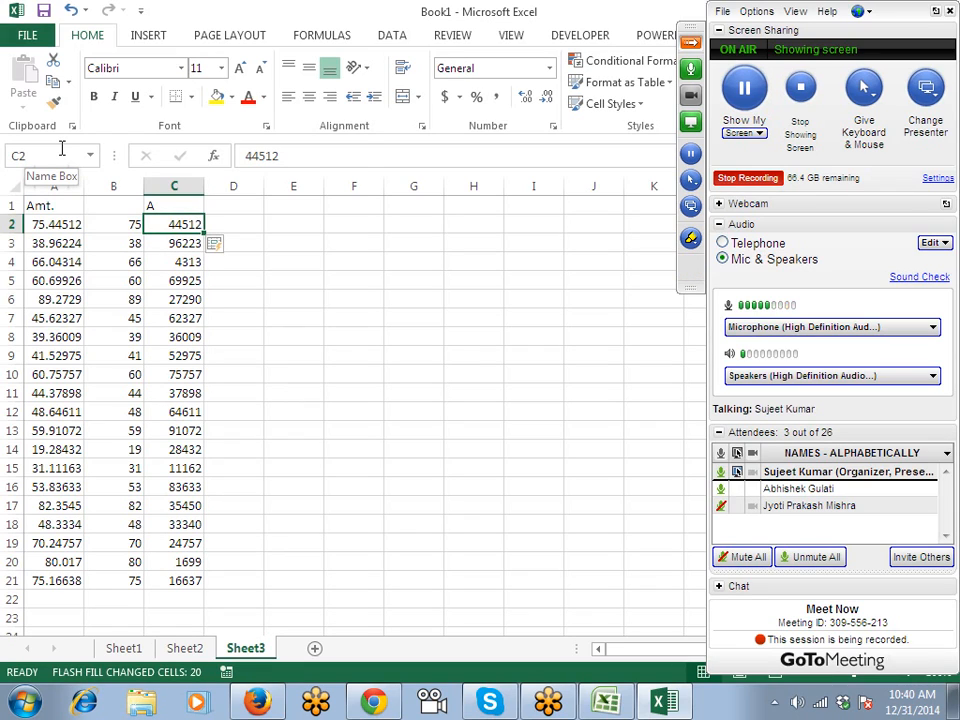
pyautogui.press('Left')
pyautogui.press('Right')
# Add a new sheet with an amt header and =RANDBETWEEN(1000,9000) filled through A2:A48.
pyautogui.click(315, 651)
pyautogui.write('amt')
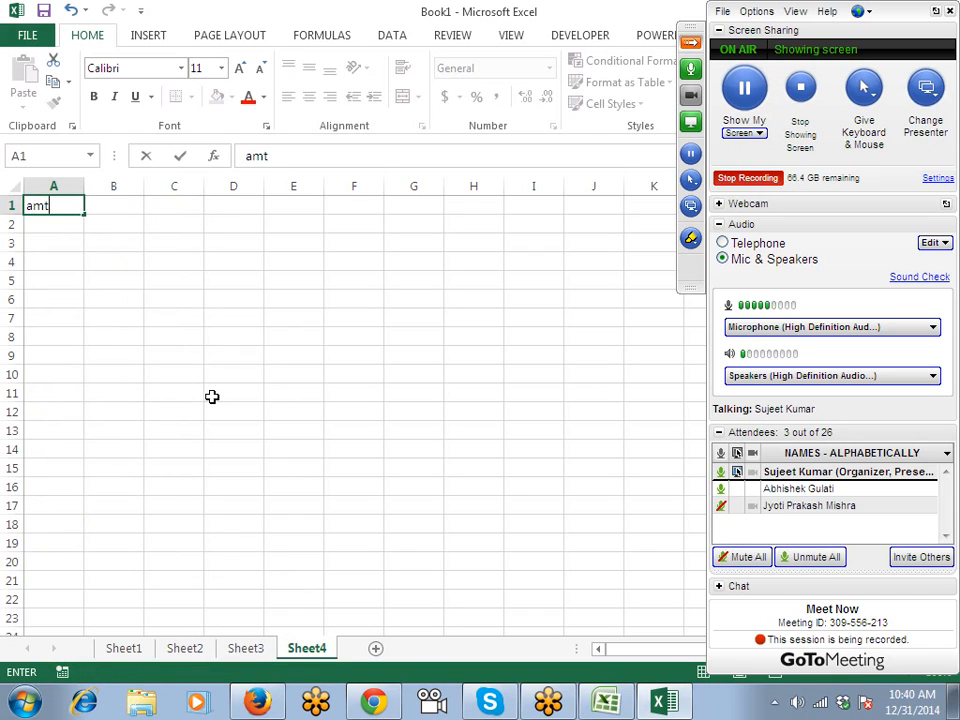
pyautogui.press('Return')
pyautogui.write('=r')
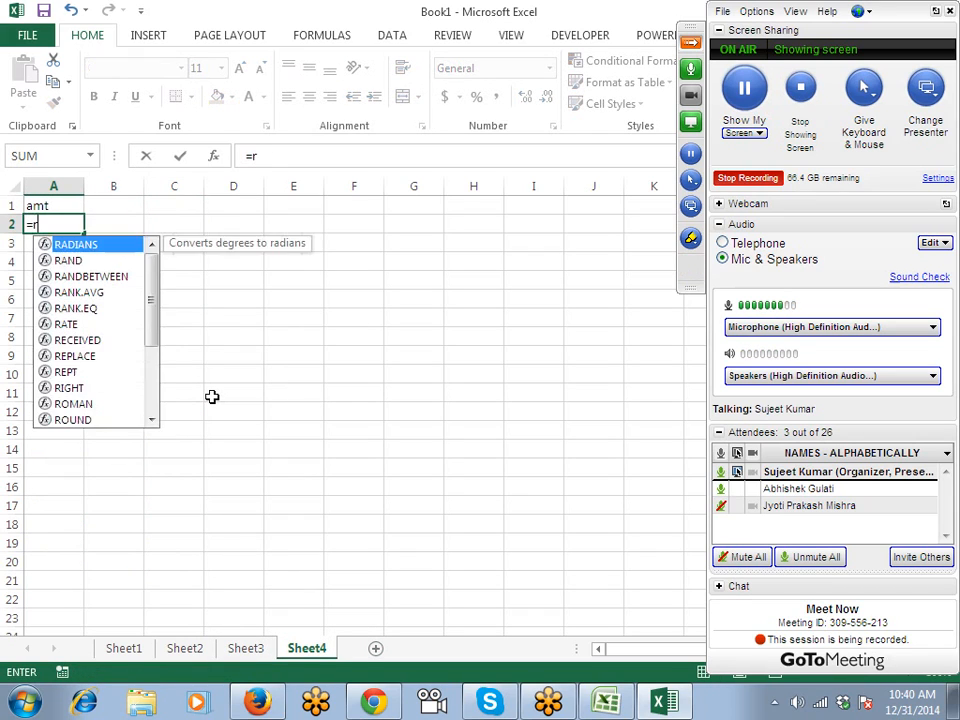
pyautogui.write('a')
pyautogui.press('Down')
pyautogui.press('Tab')
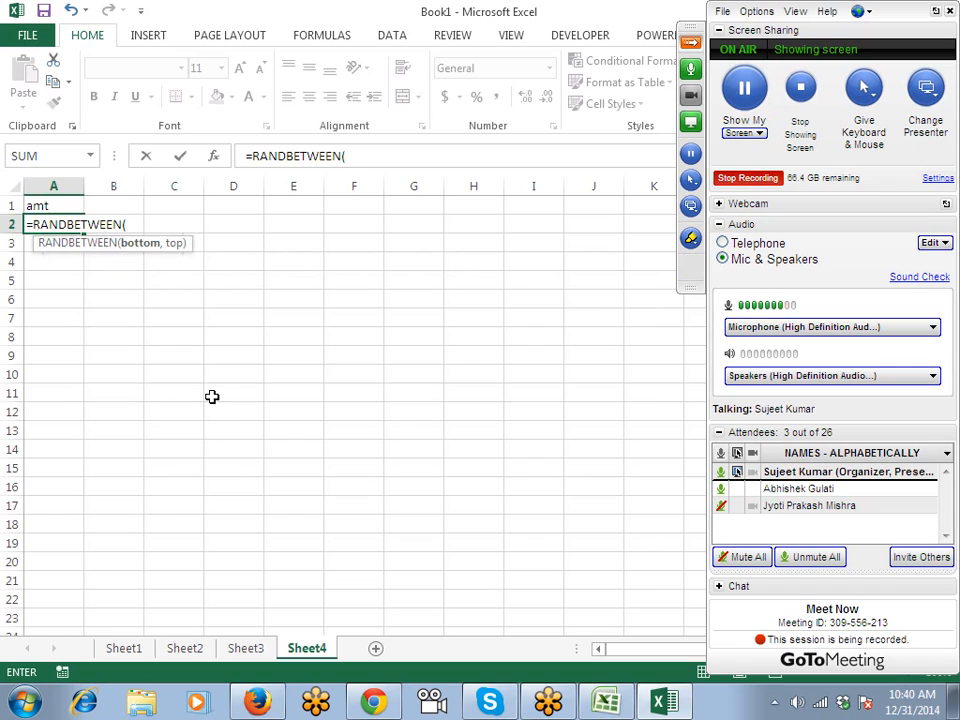
pyautogui.write('1000,')
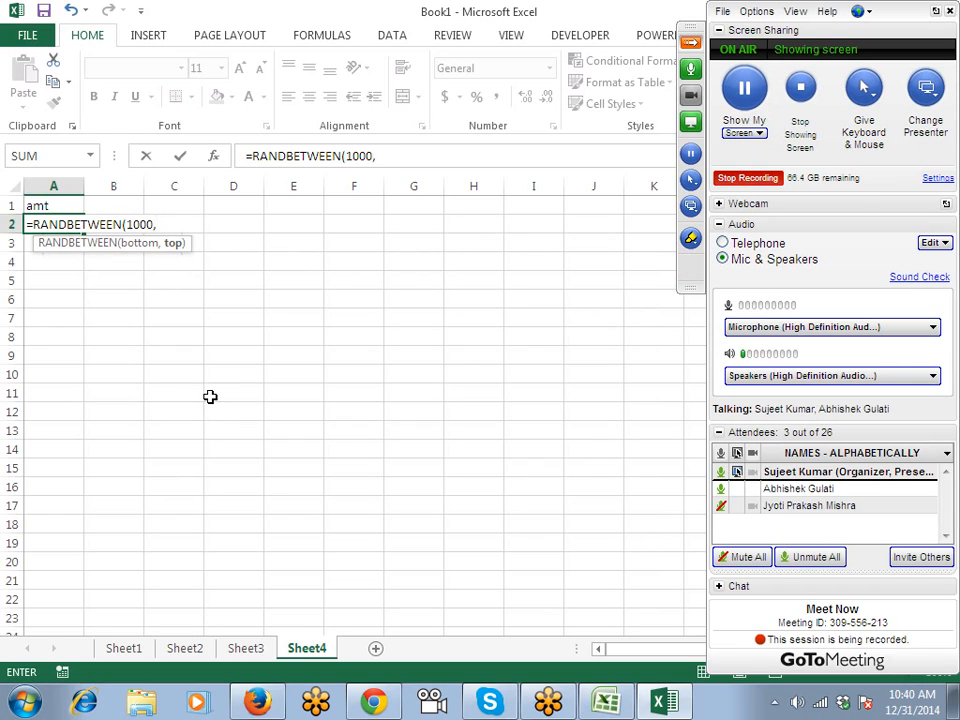
pyautogui.write('9000)')
pyautogui.press('Return')
pyautogui.press('Up')
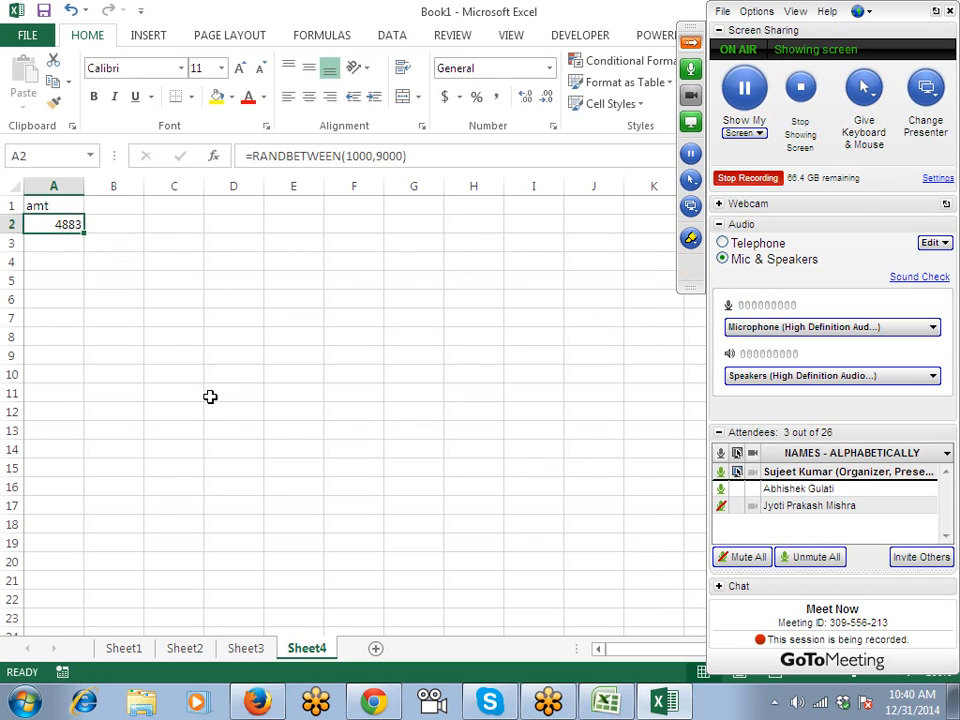
pyautogui.hotkey('shift', 'Down')
pyautogui.hotkey('shift', 'Down')
pyautogui.hotkey('shift', 'Down')
pyautogui.hotkey('shift', 'Down')
pyautogui.hotkey('shift', 'Down')
pyautogui.hotkey('shift', 'Down')
pyautogui.hotkey('shift', 'Down')
pyautogui.hotkey('shift', 'Down')
pyautogui.hotkey('shift', 'Down')
pyautogui.hotkey('shift', 'Down')
pyautogui.hotkey('shift', 'Down')
pyautogui.hotkey('shift', 'Down')
pyautogui.hotkey('shift', 'Down')
pyautogui.hotkey('shift', 'Down')
pyautogui.hotkey('shift', 'Down')
pyautogui.hotkey('shift', 'Down')
pyautogui.hotkey('shift', 'Down')
pyautogui.hotkey('shift', 'Down')
pyautogui.hotkey('shift', 'Down')
pyautogui.hotkey('shift', 'Down')
pyautogui.hotkey('ctrl', 'd')
# Convert the amounts in A2:A48 to fixed values with Paste Values.
pyautogui.hotkey('ctrl', 'Up')
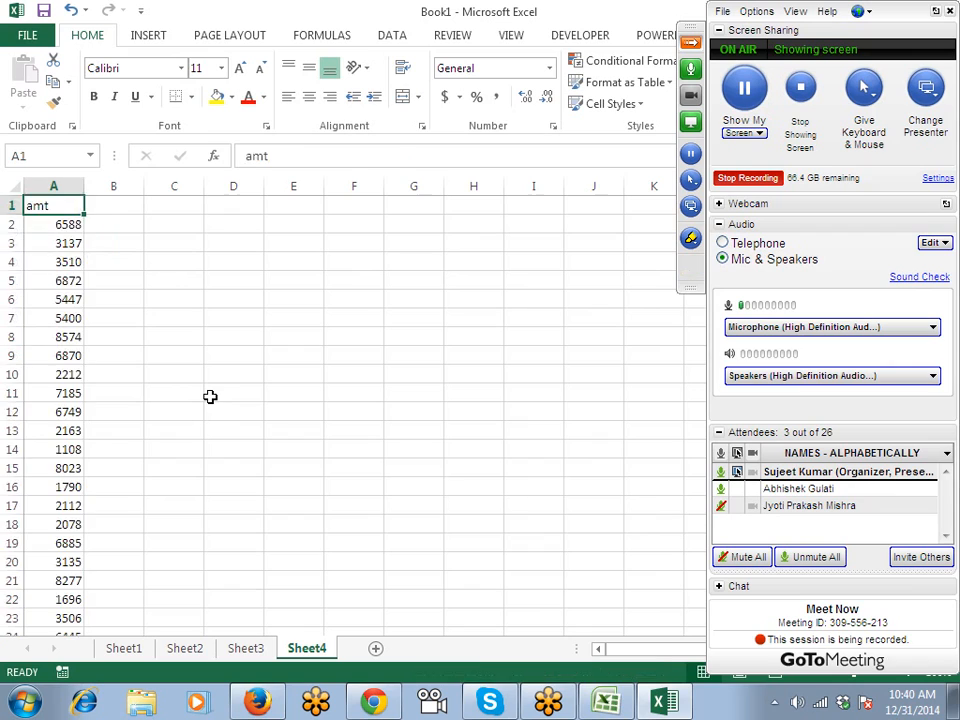
pyautogui.press('Down')
pyautogui.hotkey('ctrl', 'shift', 'Down')
pyautogui.hotkey('ctrl', 'c')
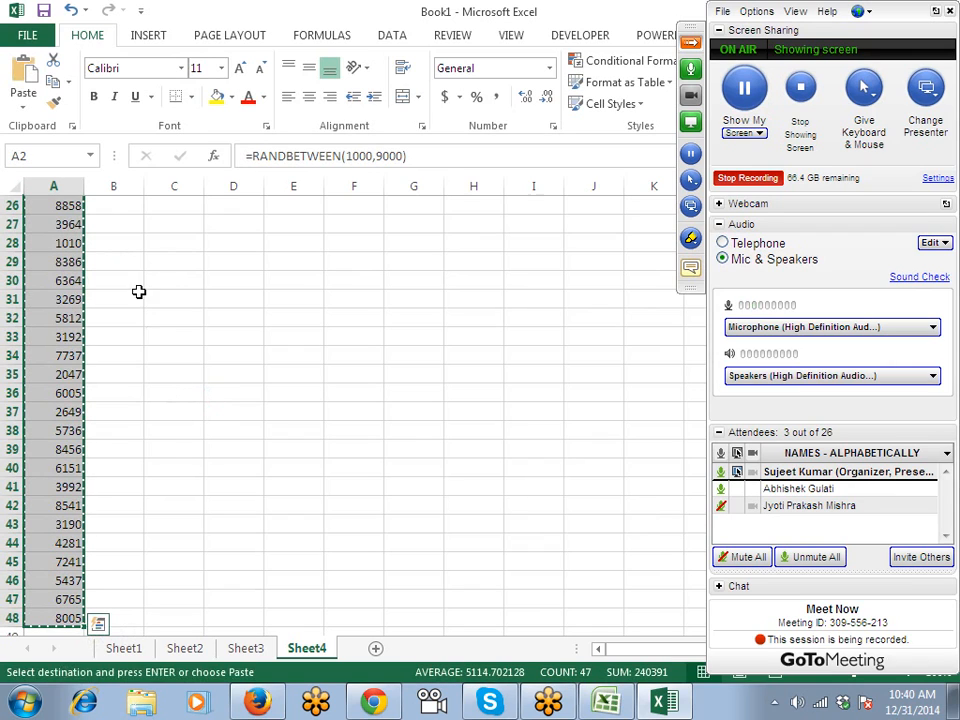
pyautogui.click(25, 106)
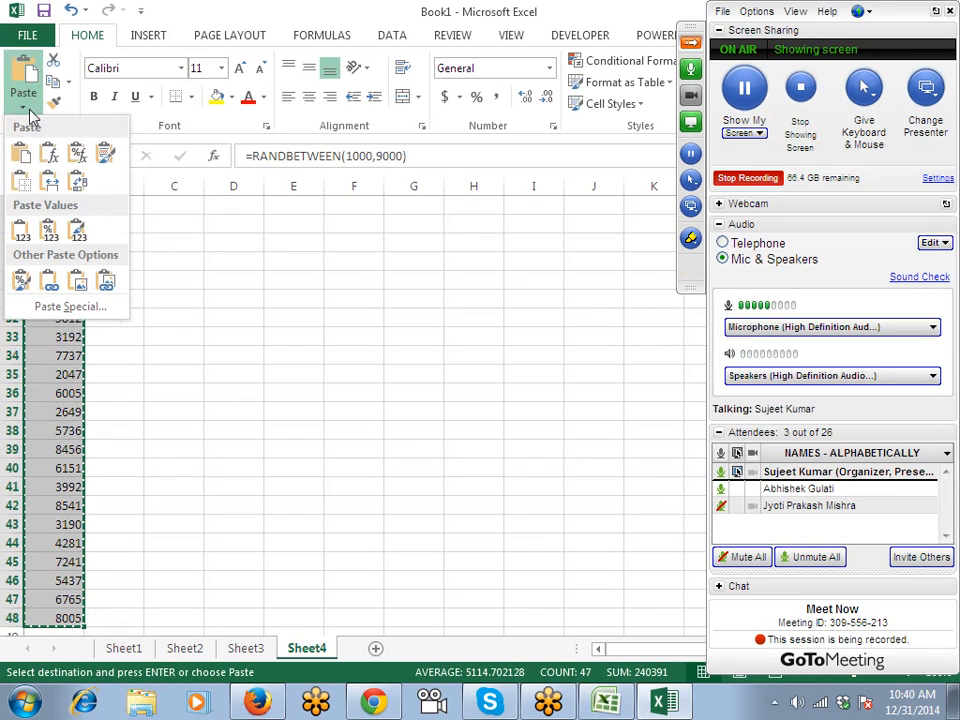
pyautogui.click(21, 231)
pyautogui.press('Escape')
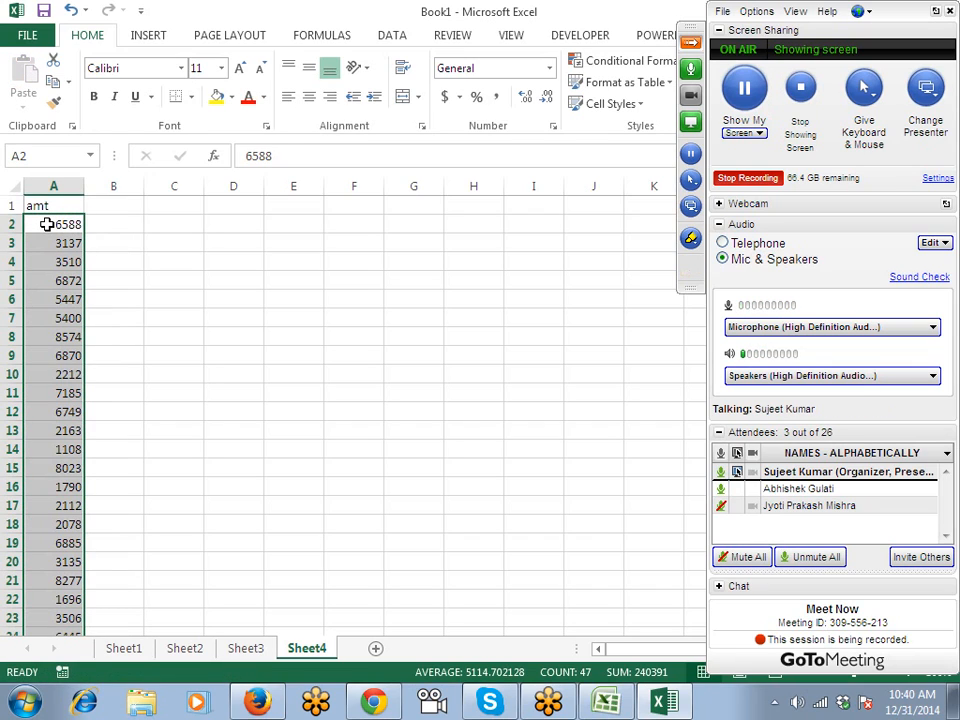
# Format A2:A48 in Comma Style with thousands separators and two decimals.
pyautogui.press('Right')
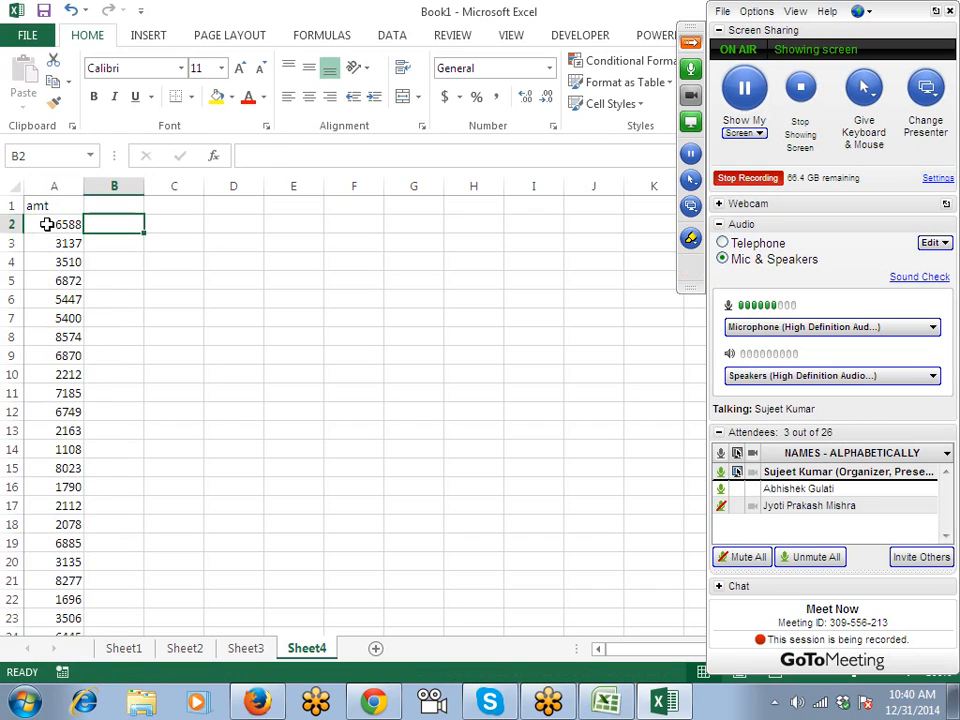
pyautogui.press('Left')
pyautogui.hotkey('ctrl', 'shift', 'Down')
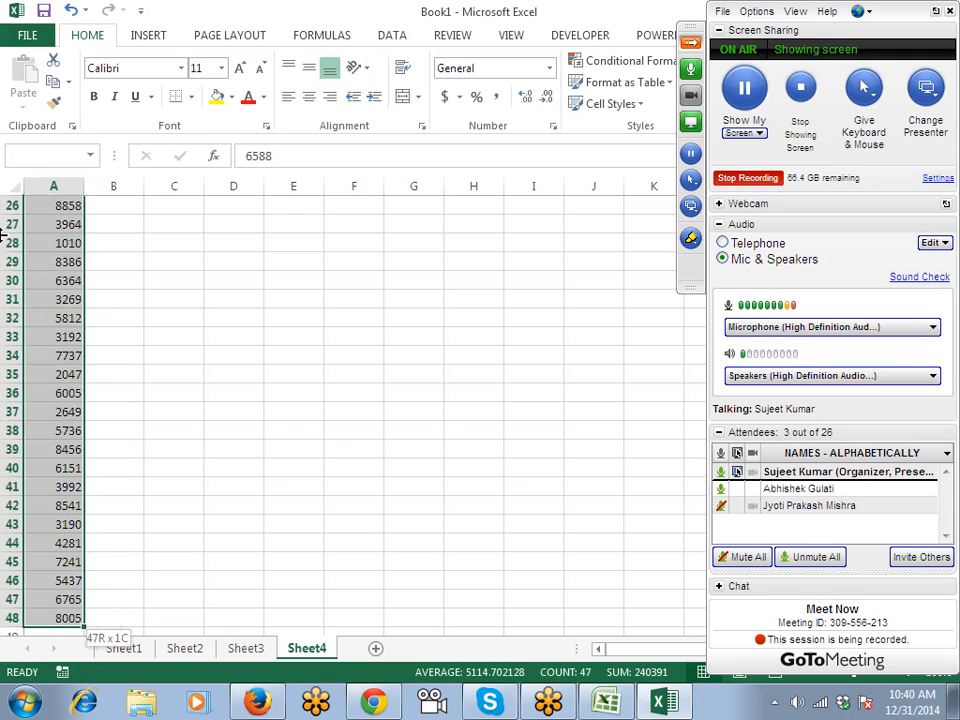
pyautogui.click(478, 98)
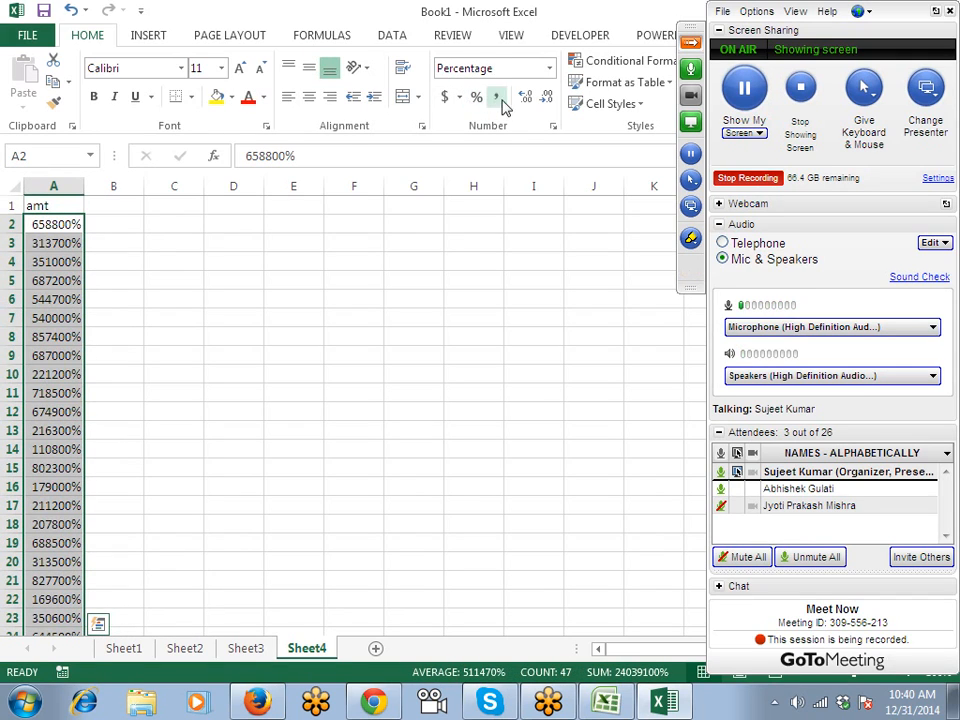
pyautogui.click(498, 99)
pyautogui.click(165, 220)
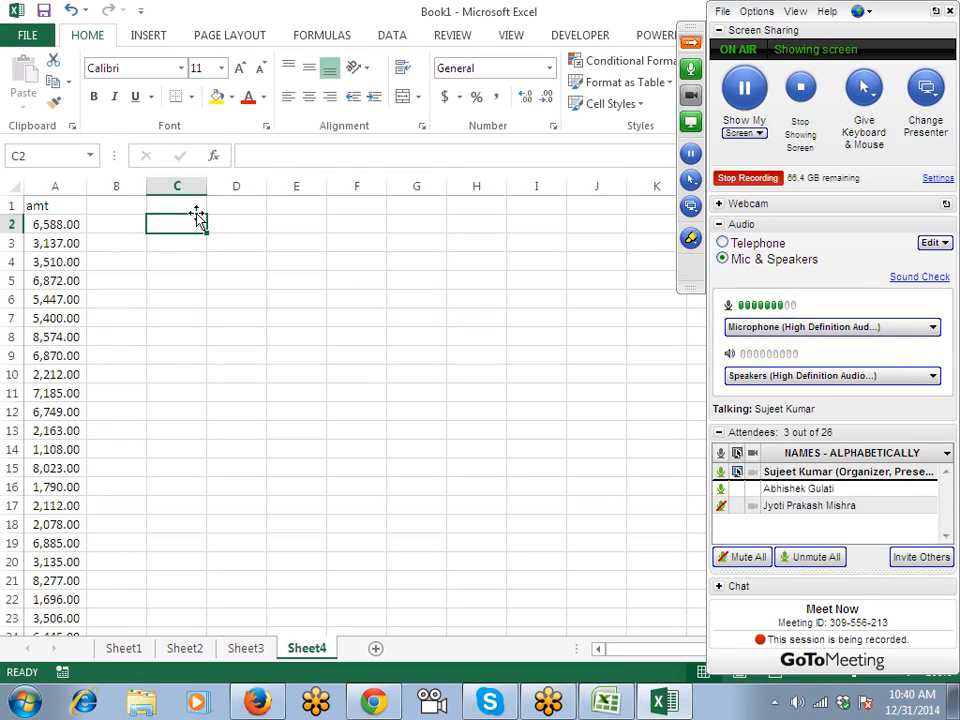
# Enter 6 in B2 and Flash Fill each amount's first digit down column B.
pyautogui.press('Left')
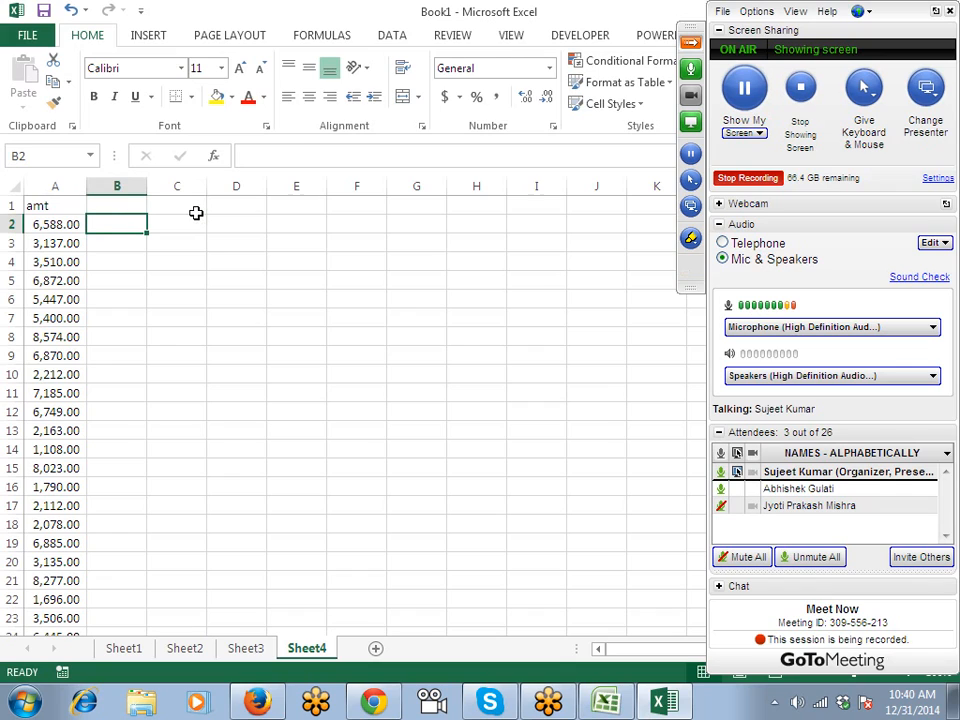
pyautogui.write('6')
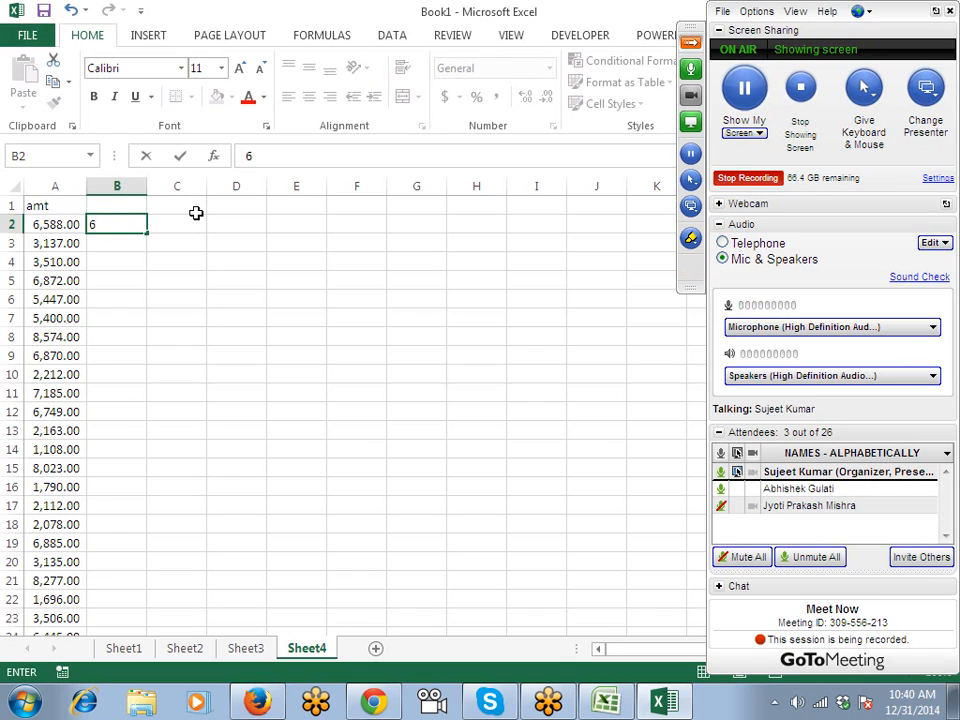
pyautogui.hotkey('ctrl', 'Return')
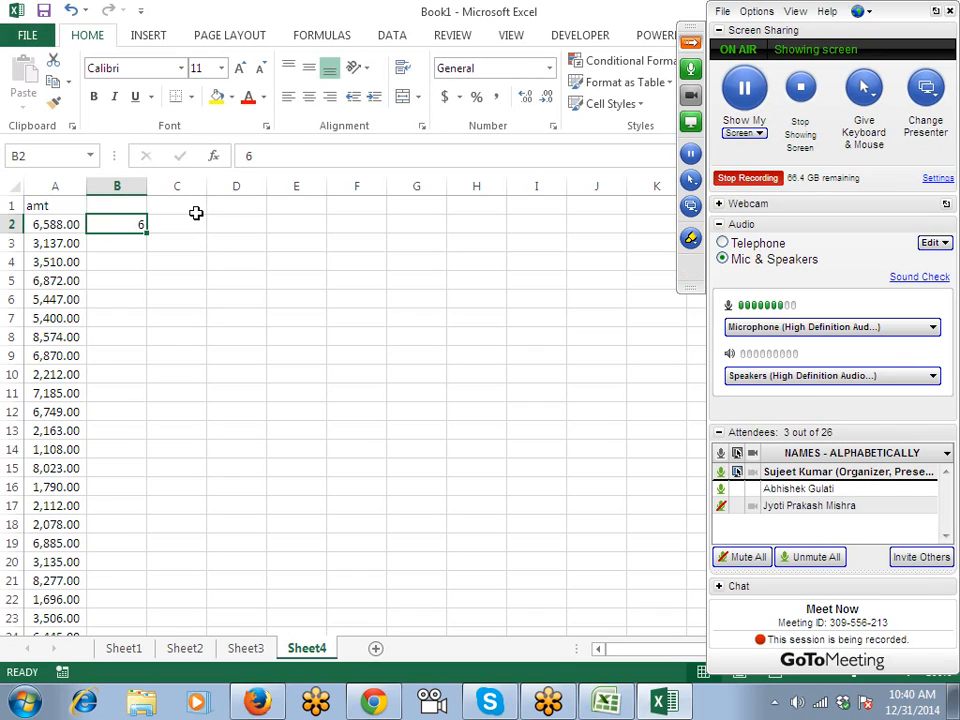
pyautogui.hotkey('ctrl', 'e')
pyautogui.press('Down')
pyautogui.press('Down')
pyautogui.press('Down')
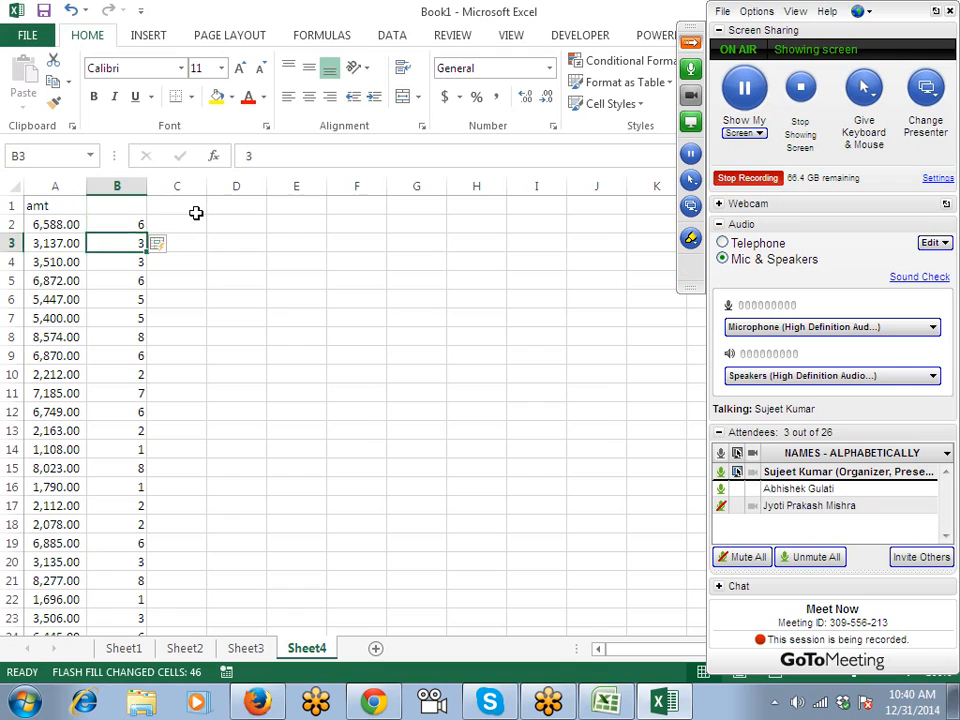
pyautogui.press('Down')
pyautogui.press('Down')
pyautogui.press('Up')
pyautogui.press('Up')
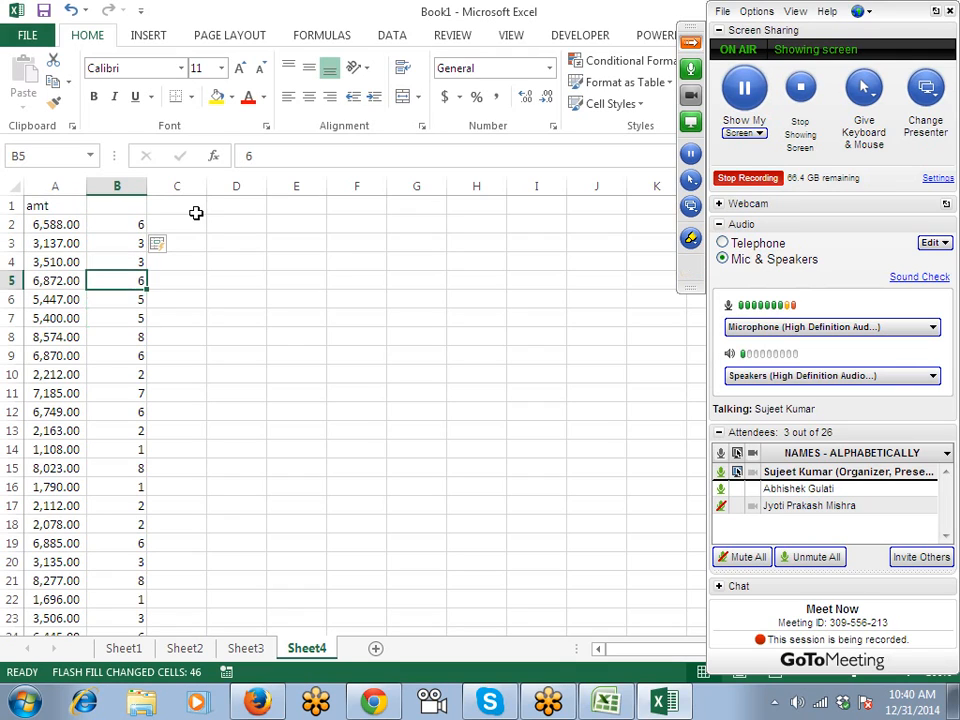
# Enter 588 in C2 and Flash Fill the remaining three digits down to C48.
pyautogui.click(197, 216)
pyautogui.write('588')
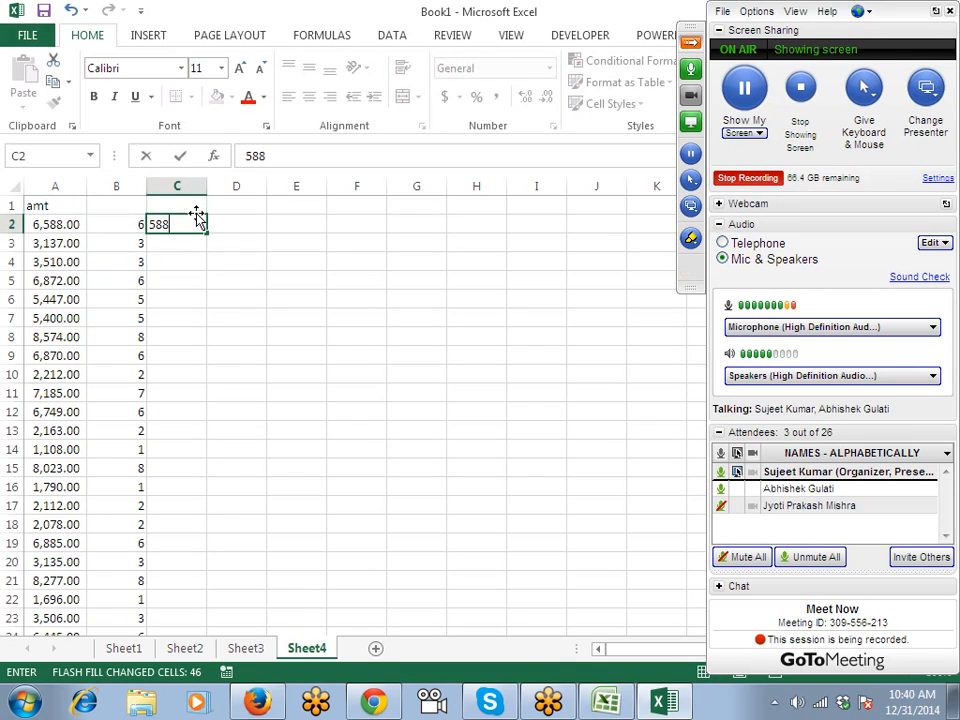
pyautogui.hotkey('ctrl', 'Return')
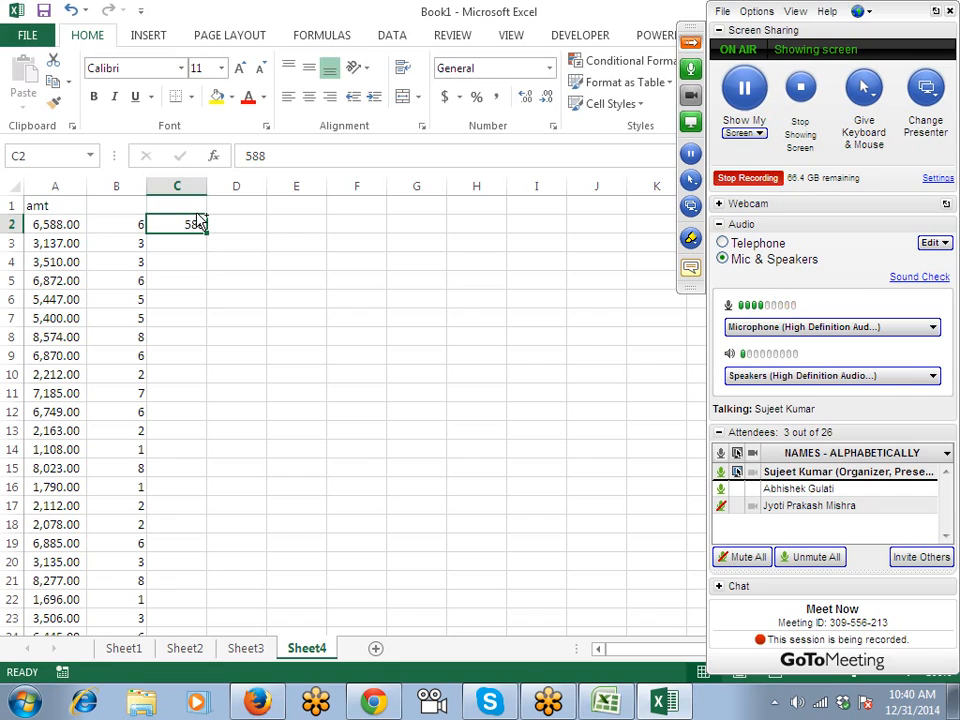
pyautogui.hotkey('ctrl', 'e')
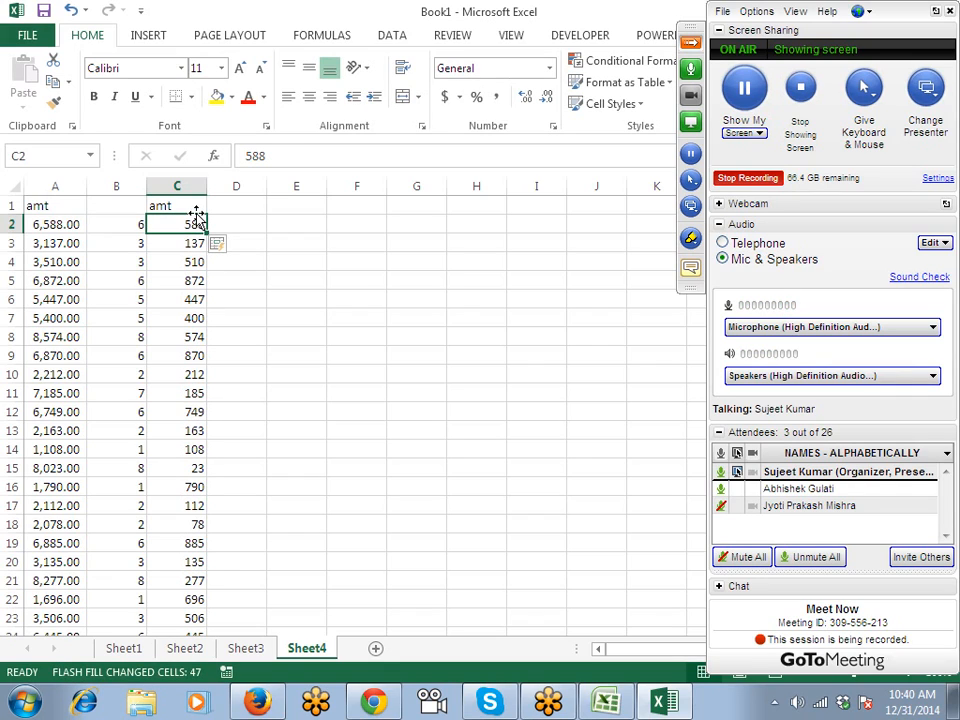
pyautogui.press('Down')
pyautogui.press('Down')
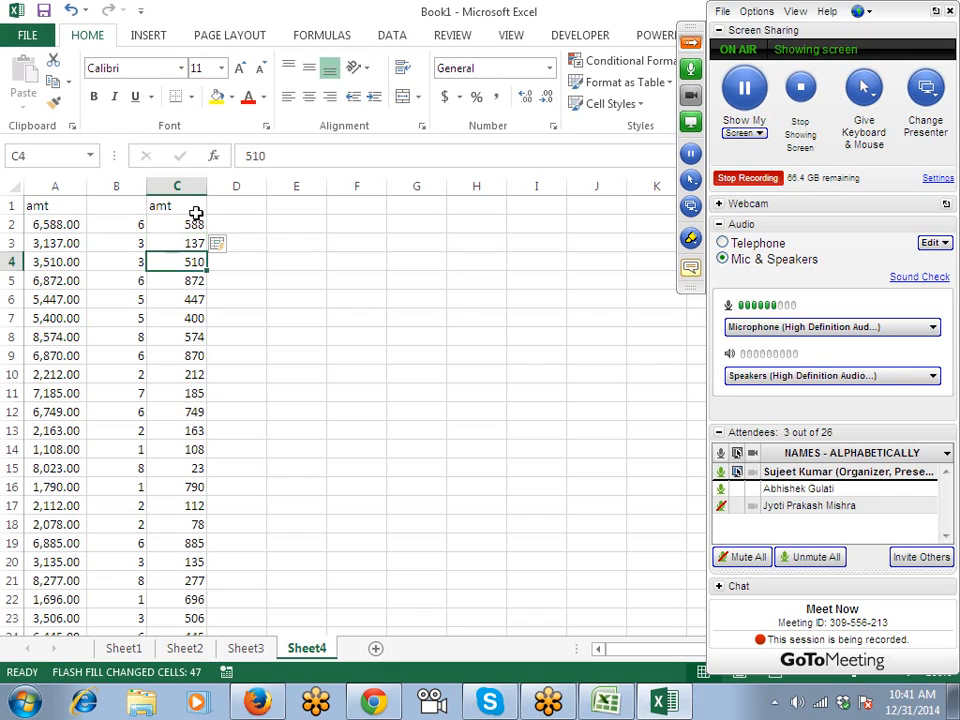
pyautogui.press('Down')
pyautogui.press('Down')
pyautogui.press('Down')
pyautogui.press('Down')
pyautogui.press('Down')
pyautogui.press('Down')
pyautogui.press('Down')
pyautogui.press('Down')
pyautogui.hotkey('ctrl', 'Down')
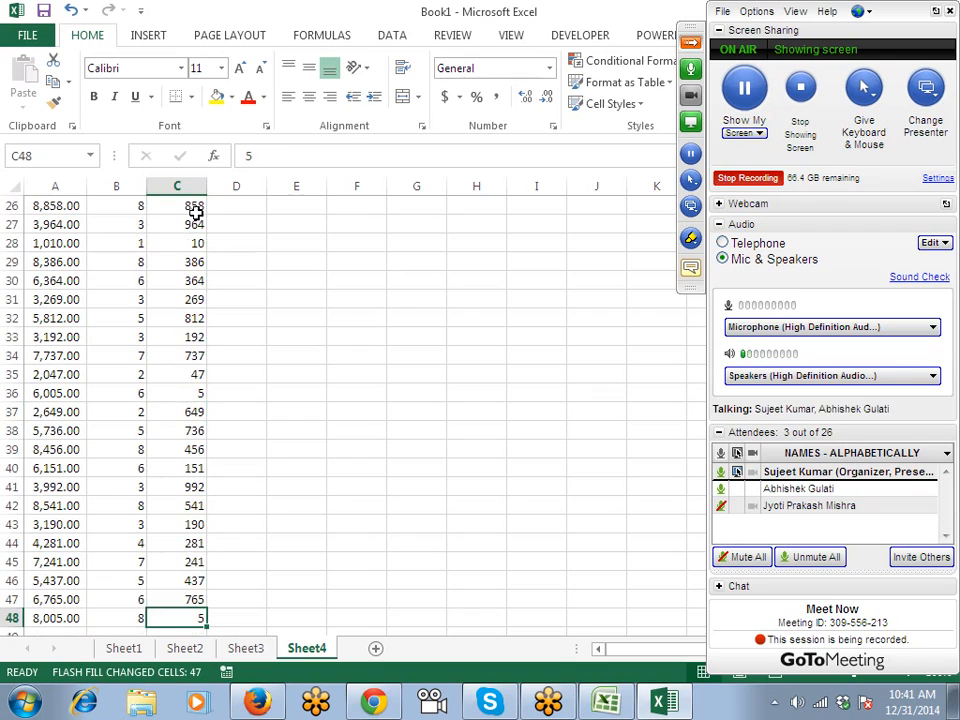
pyautogui.hotkey('ctrl', 'Up')
pyautogui.press('Down')
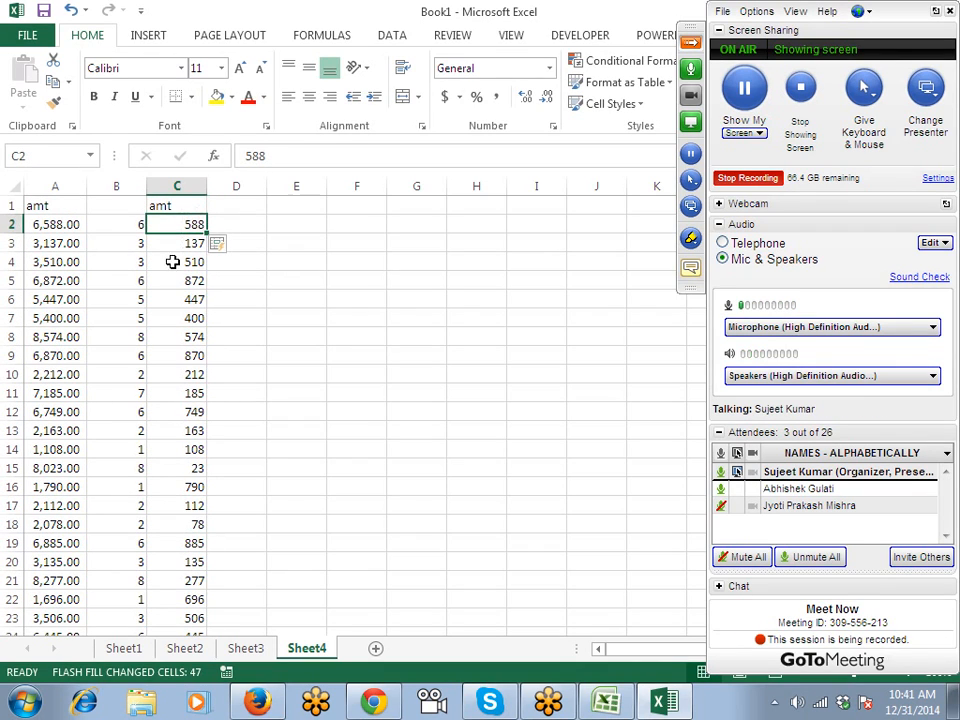
pyautogui.click(188, 294)
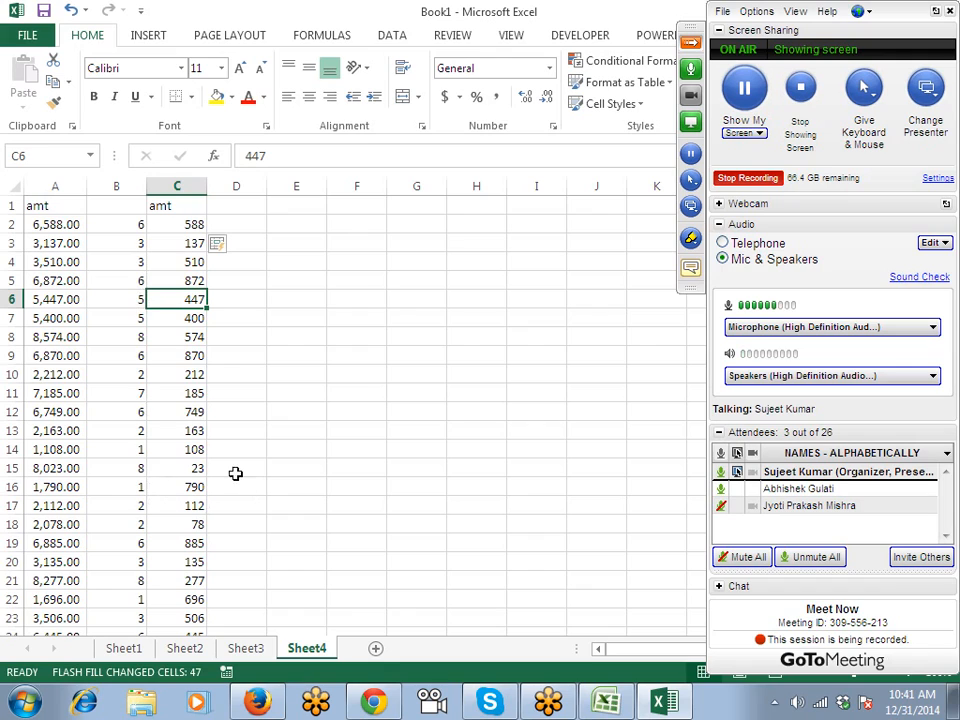
pyautogui.click(378, 649)
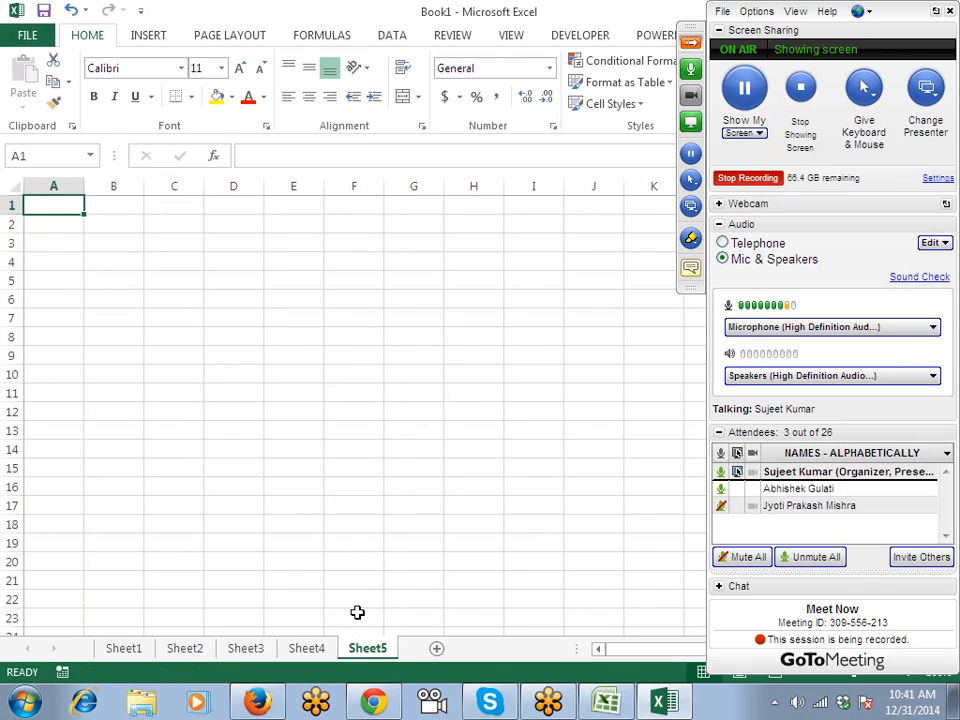
# Enter the Mail_ID header in A1 and three e-mail addresses in A2:A4, then autofit column A.
pyautogui.write('Mail')
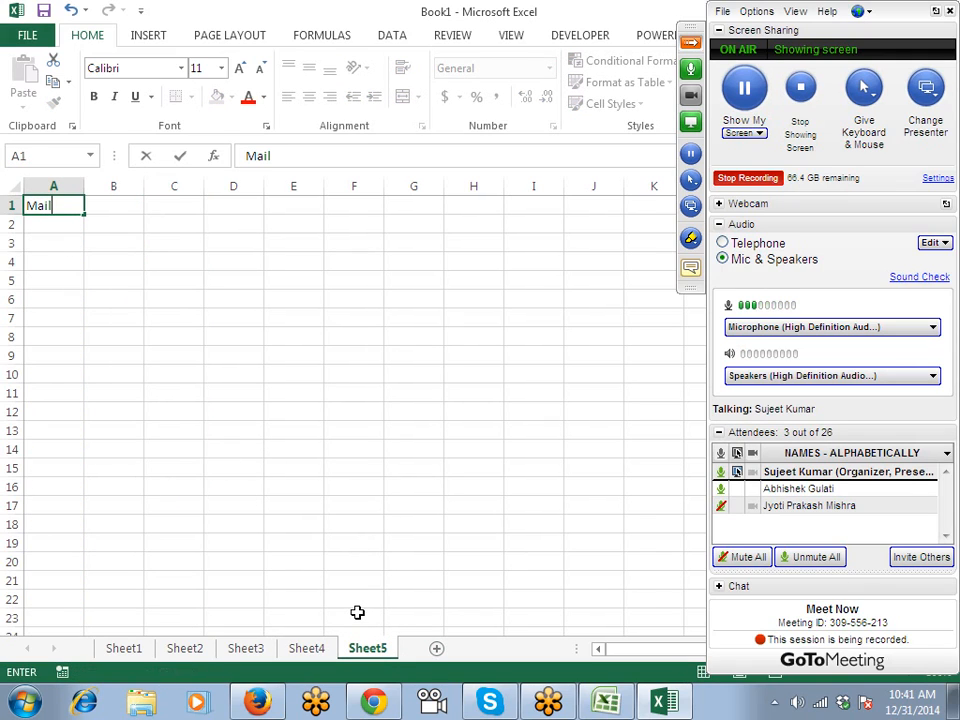
pyautogui.write('_ID')
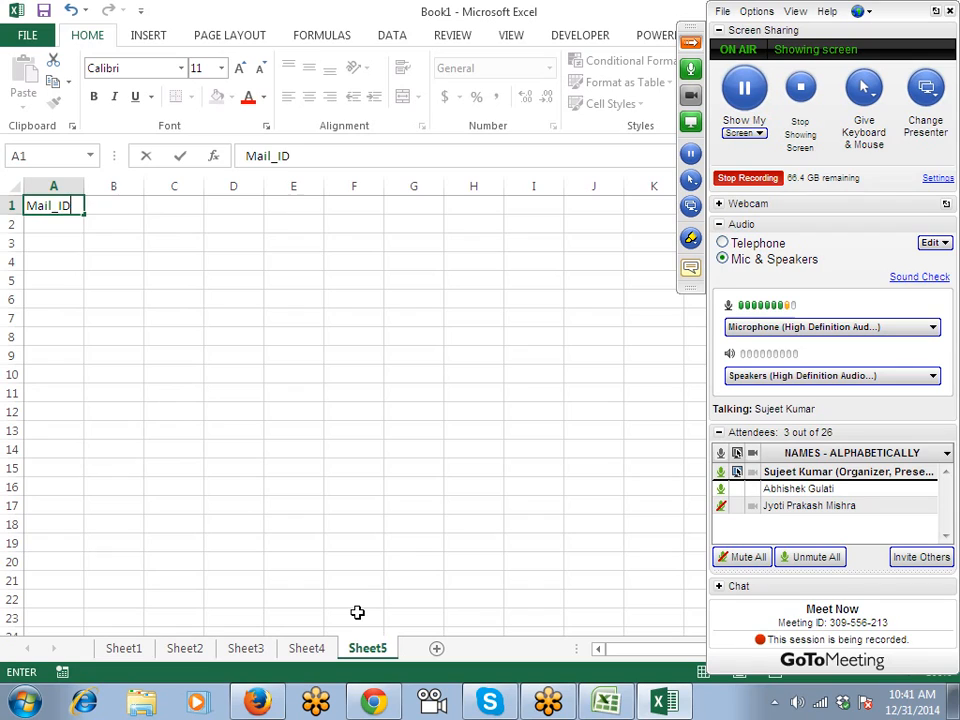
pyautogui.press('Return')
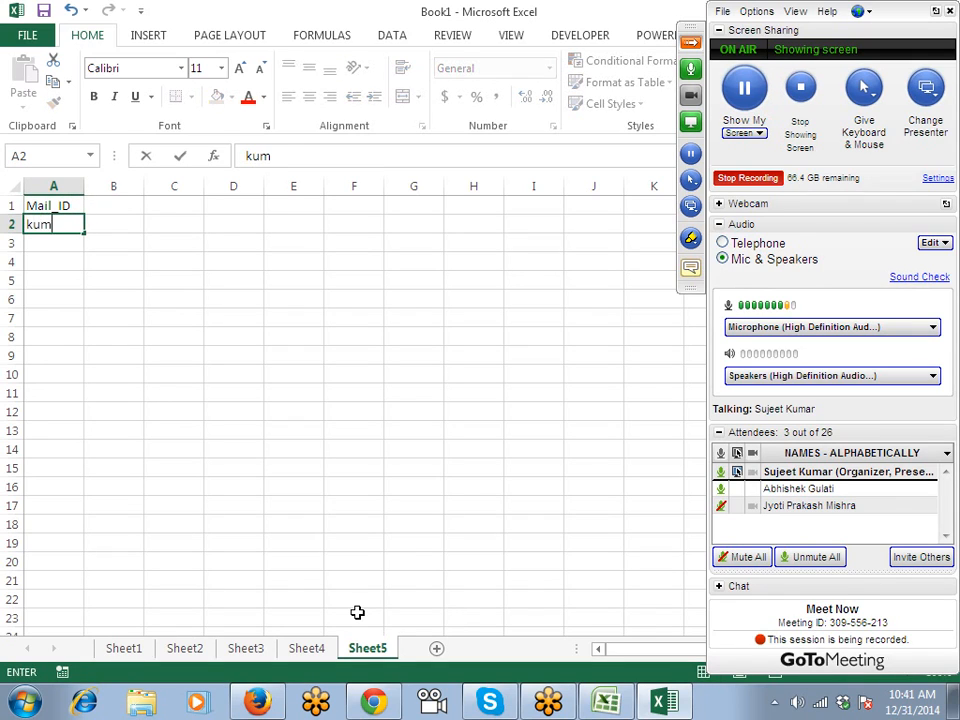
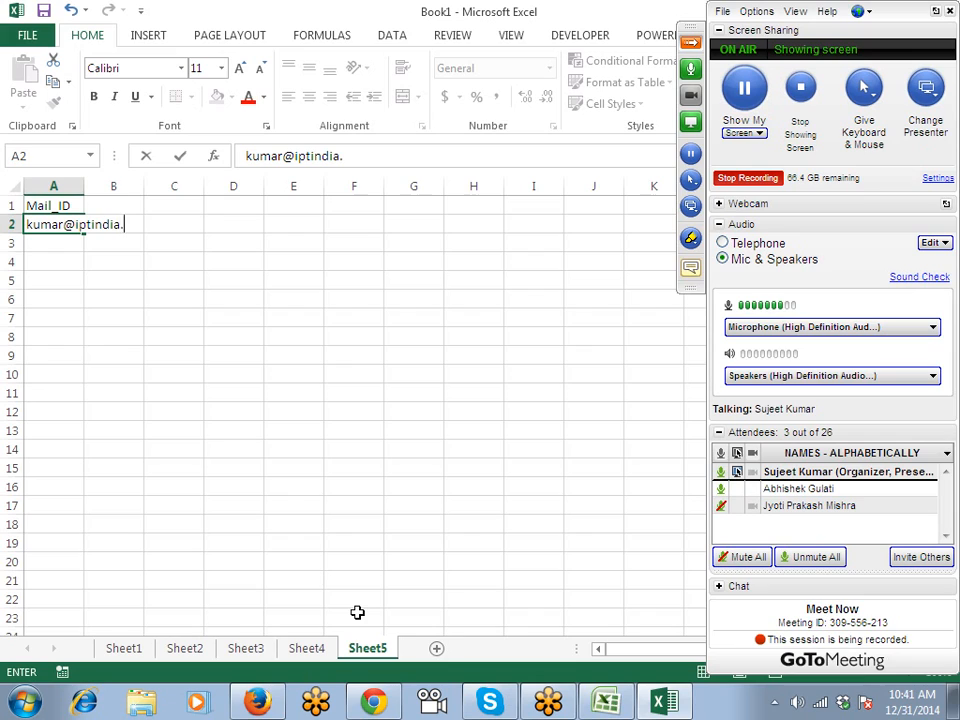
pyautogui.press('Return')
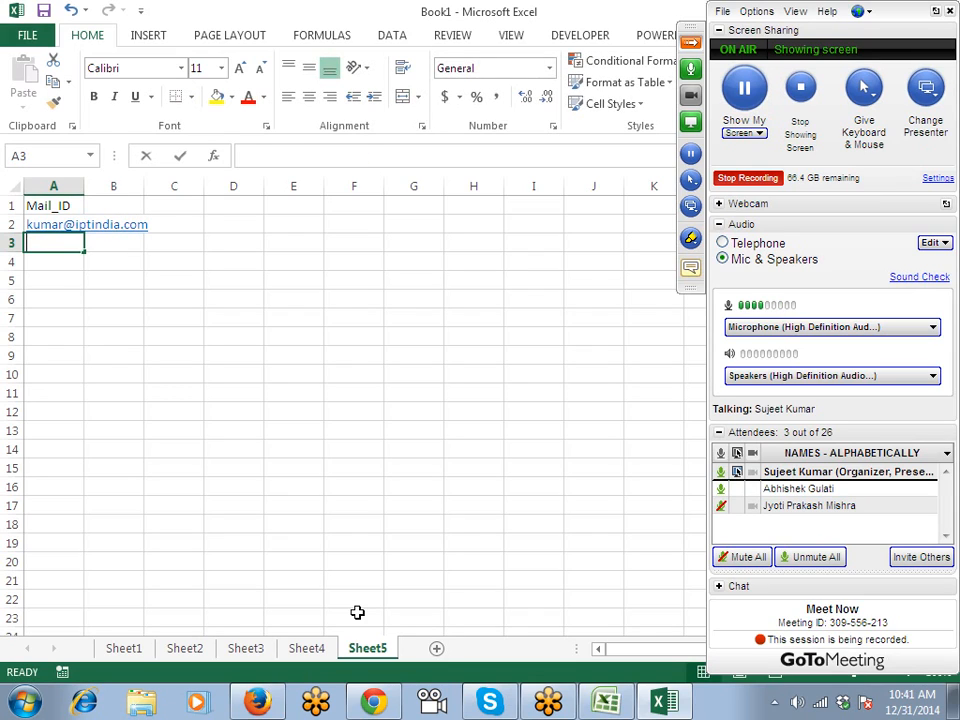
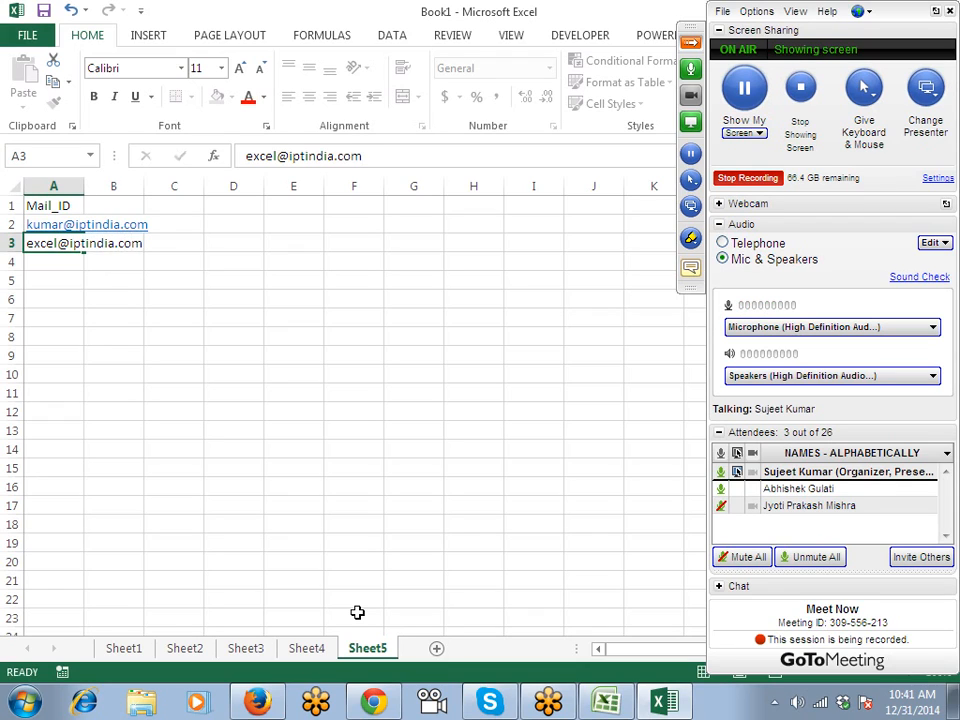
pyautogui.press('Return')
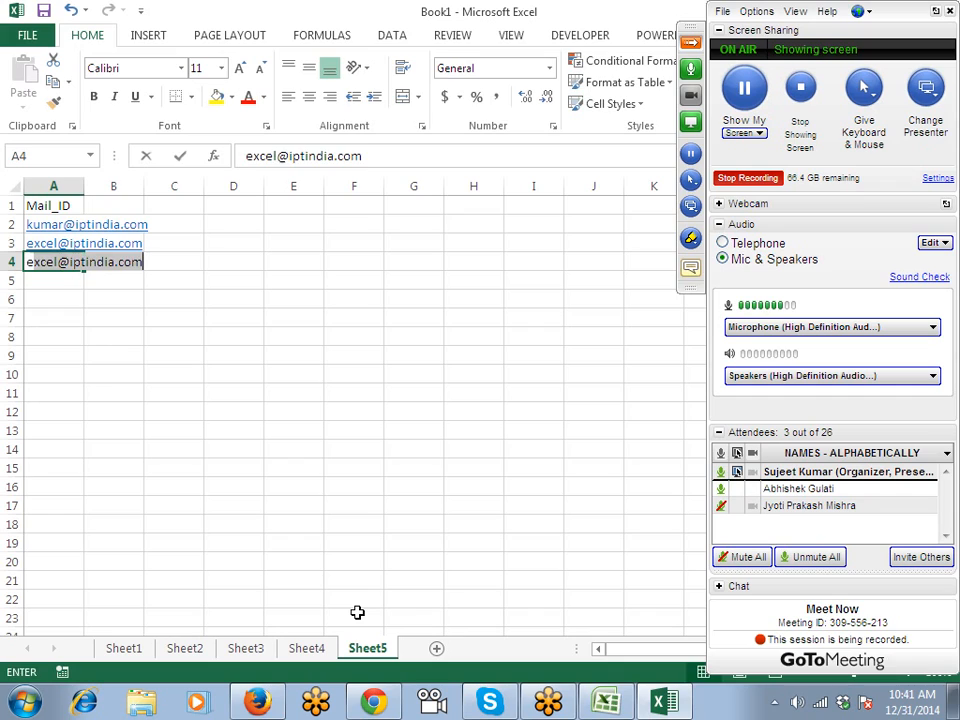
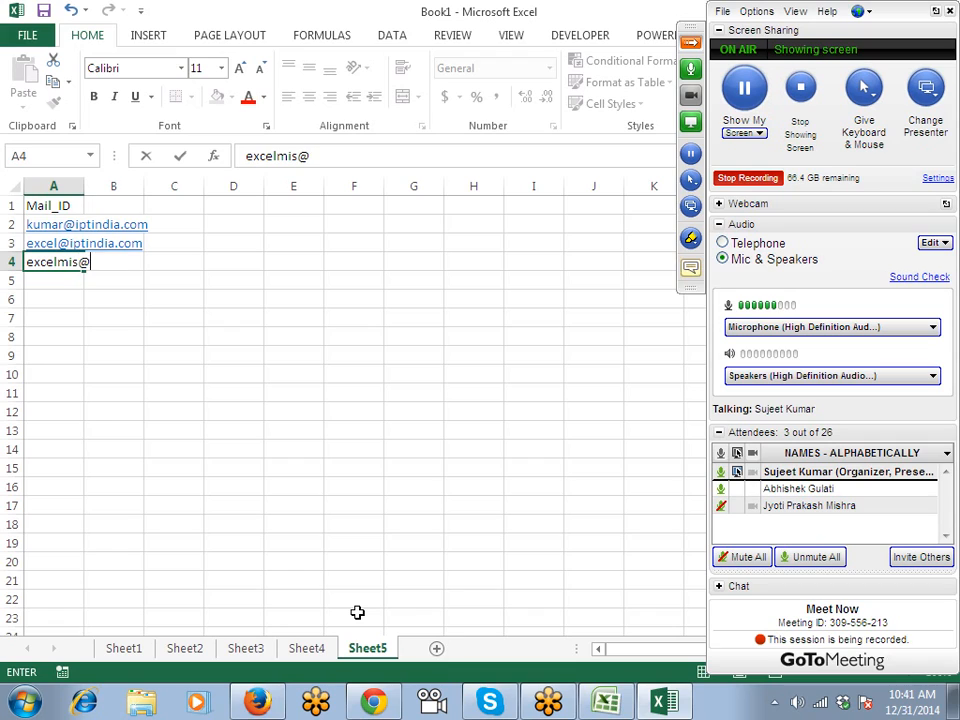
pyautogui.press('Return')
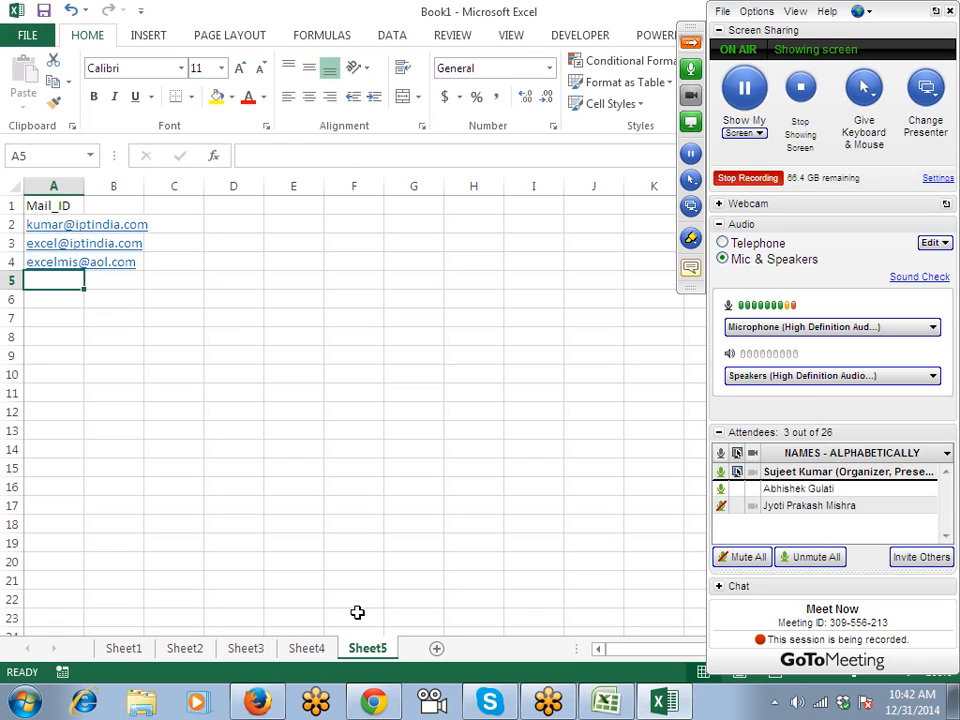
pyautogui.doubleClick(84, 185)
# Add the headers ID in B1 and Site in C1.
pyautogui.click(172, 205)
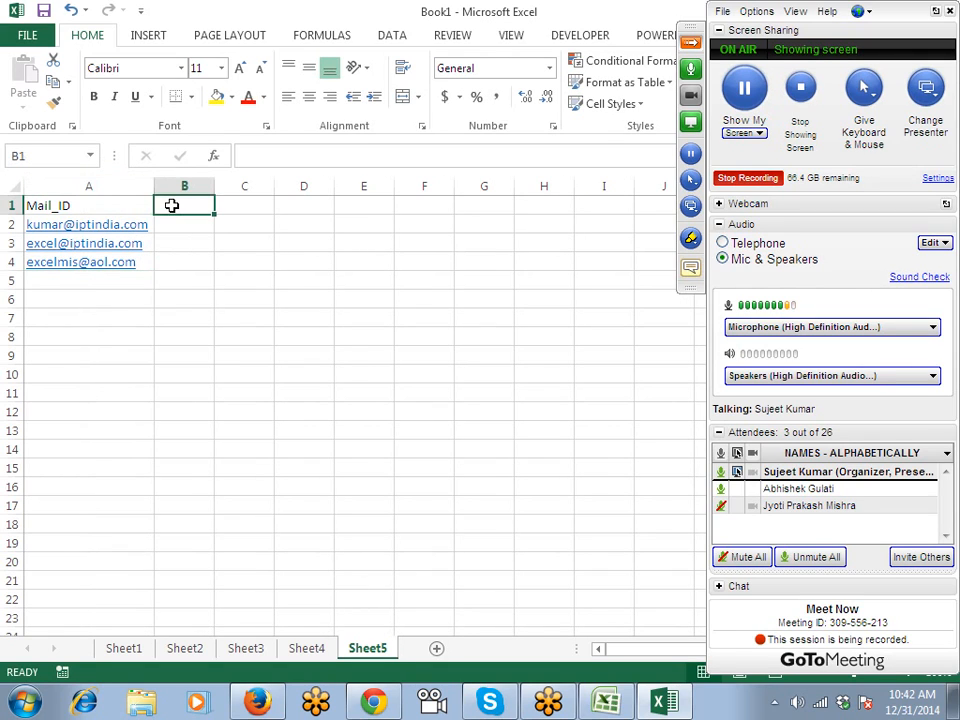
pyautogui.write('ID')
pyautogui.press('Tab')
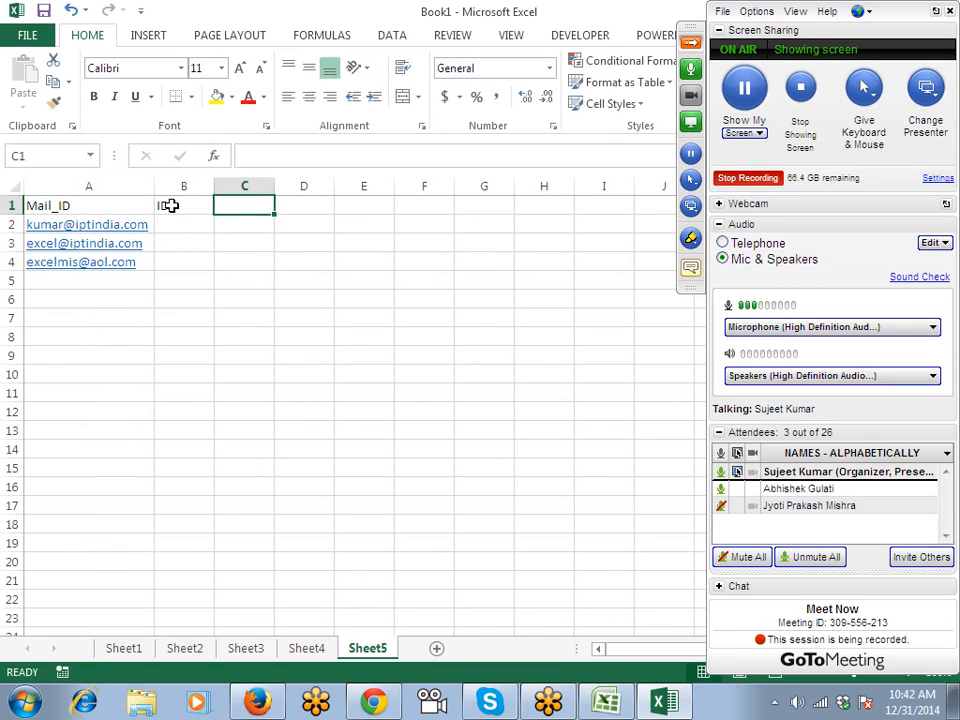
pyautogui.write('Site')
pyautogui.press('Return')
# Type the first address's user name in B2 and Flash Fill the remaining IDs.
pyautogui.press('Left')
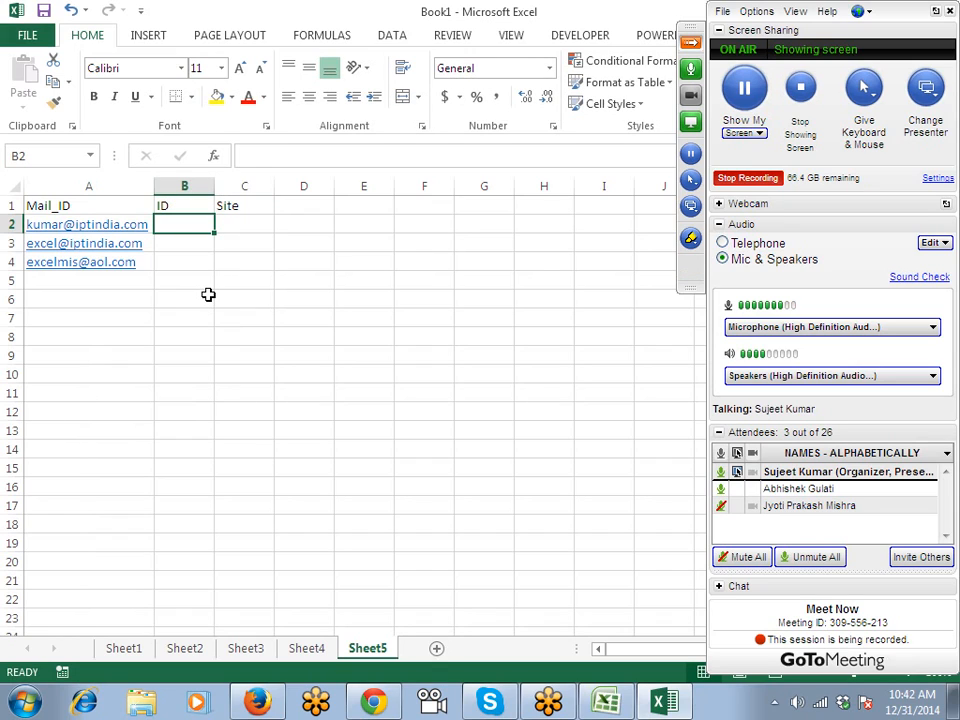
pyautogui.write('ku')
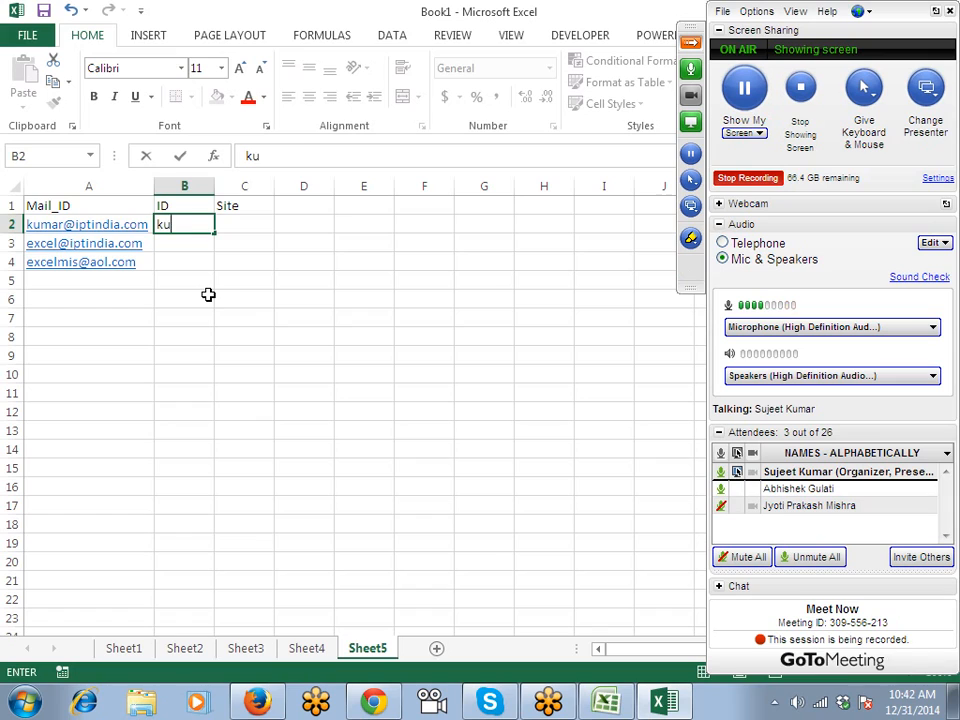
pyautogui.write('mar')
pyautogui.hotkey('ctrl', 'Return')
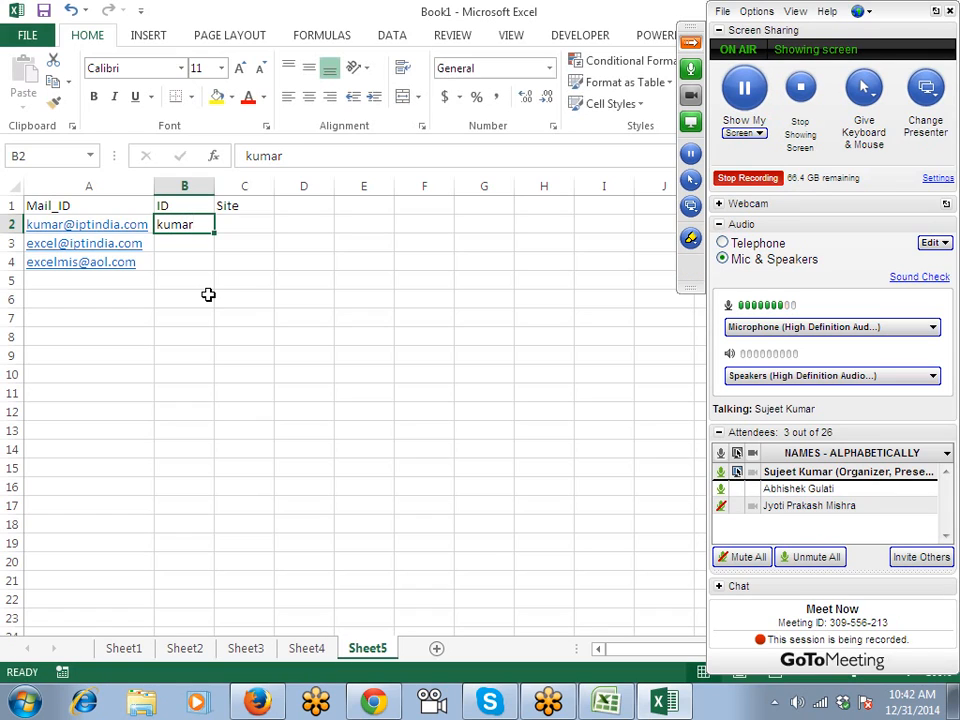
pyautogui.hotkey('ctrl', 'e')
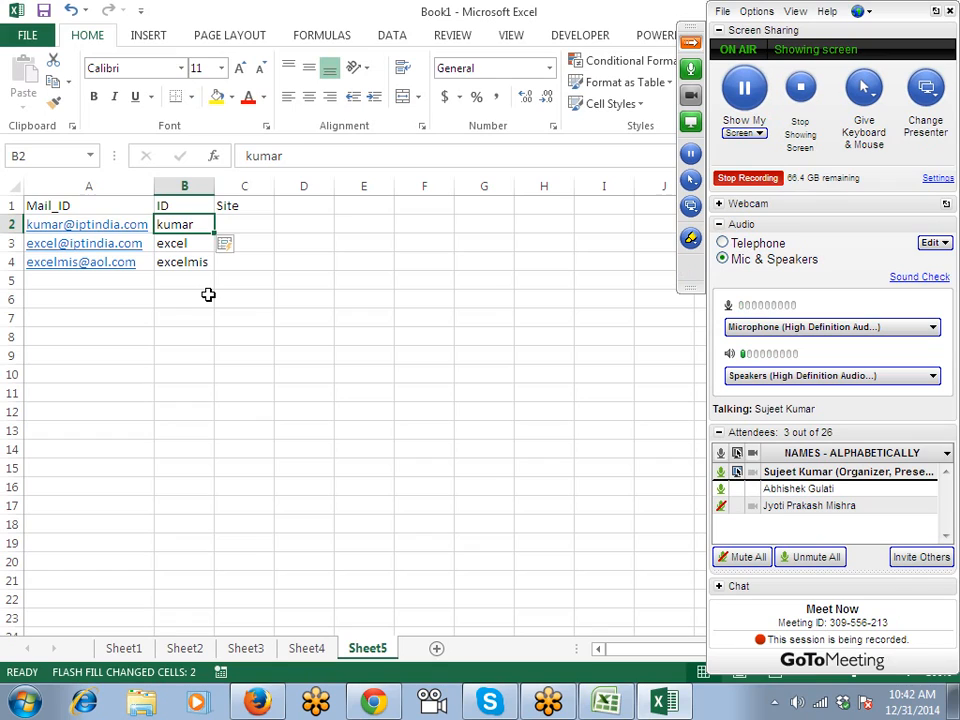
pyautogui.press('Left')
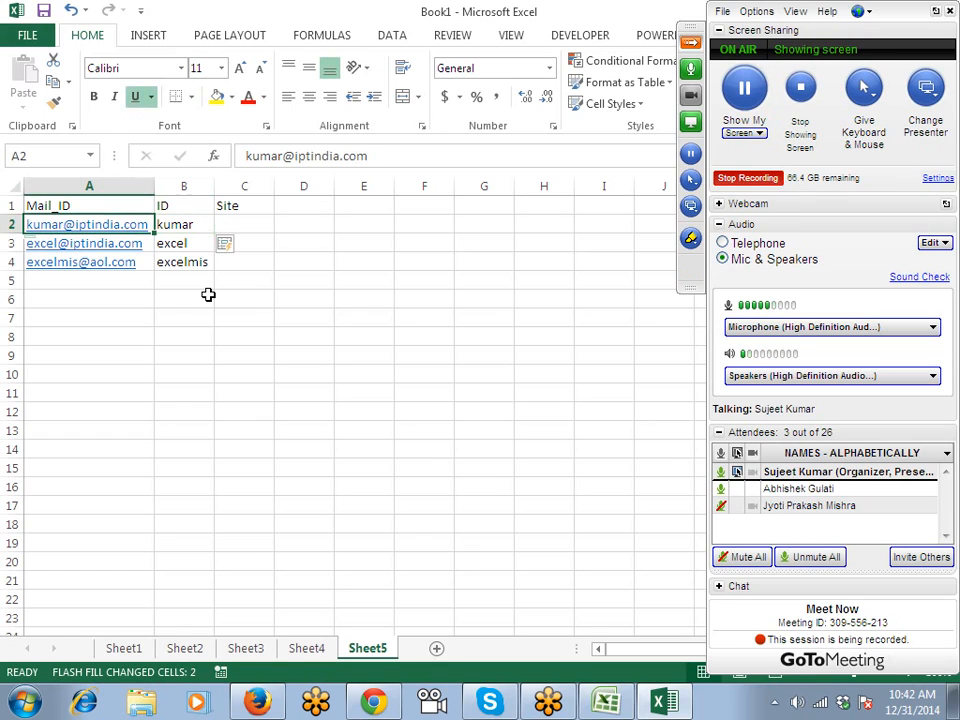
# Enter aol.com in C4 as row 4's Site and try Flash Fill for the other rows.
pyautogui.press('Down')
pyautogui.press('Down')
pyautogui.press('Right')
pyautogui.press('Right')
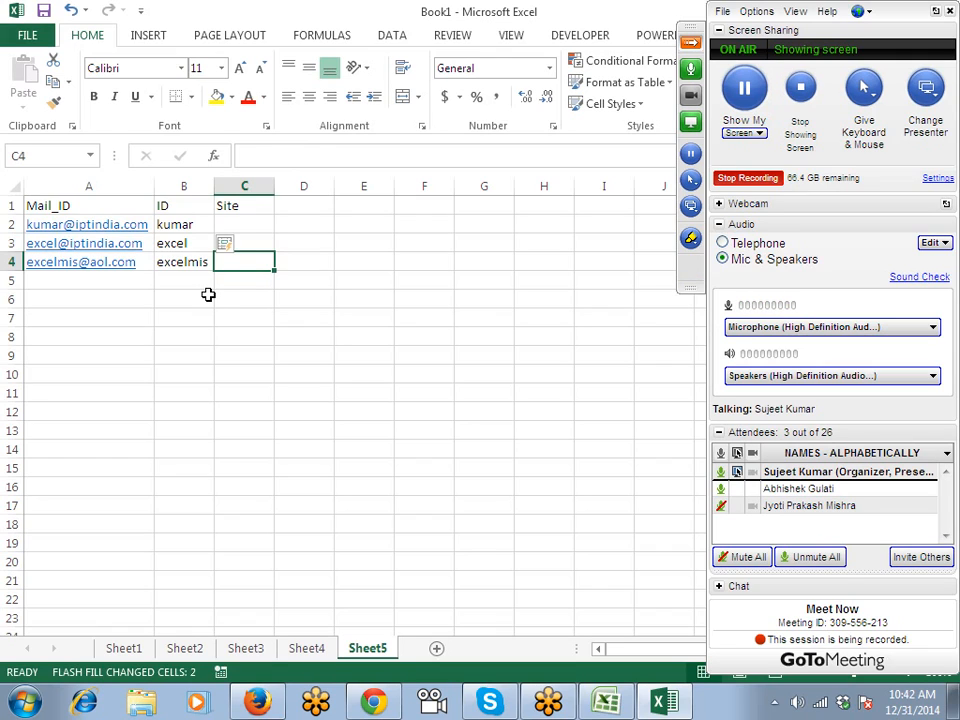
pyautogui.write('alo')
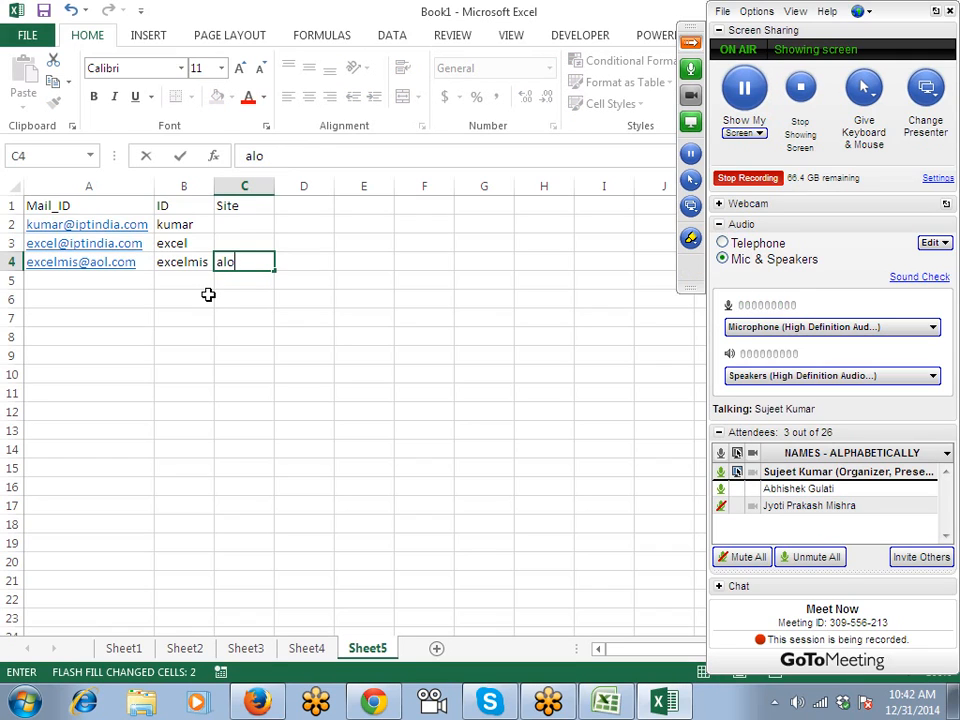
pyautogui.write('ol')
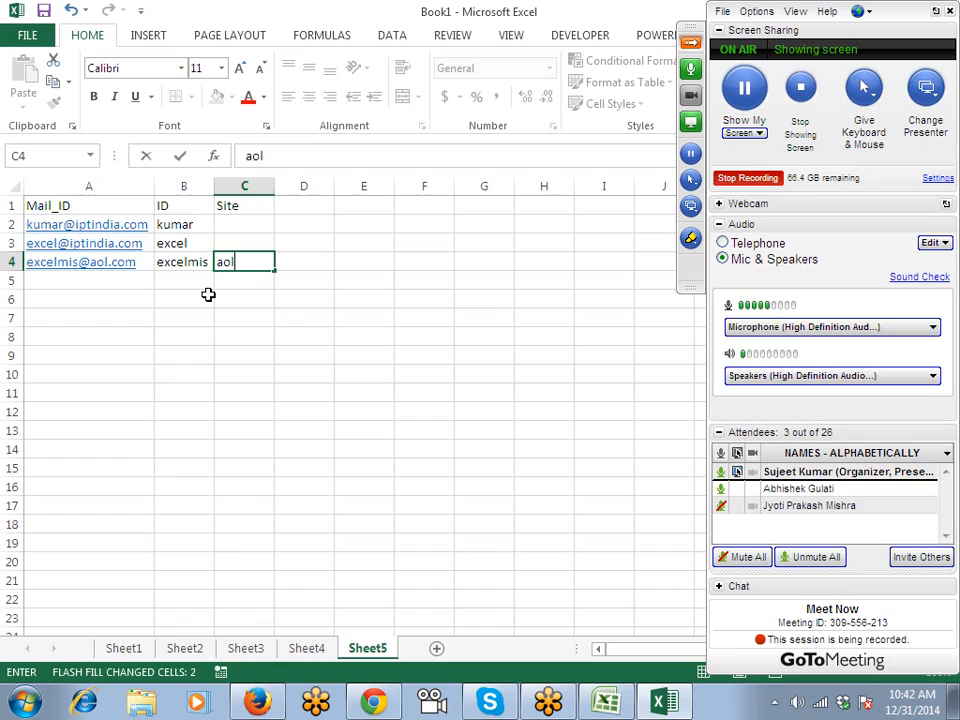
pyautogui.write('.com')
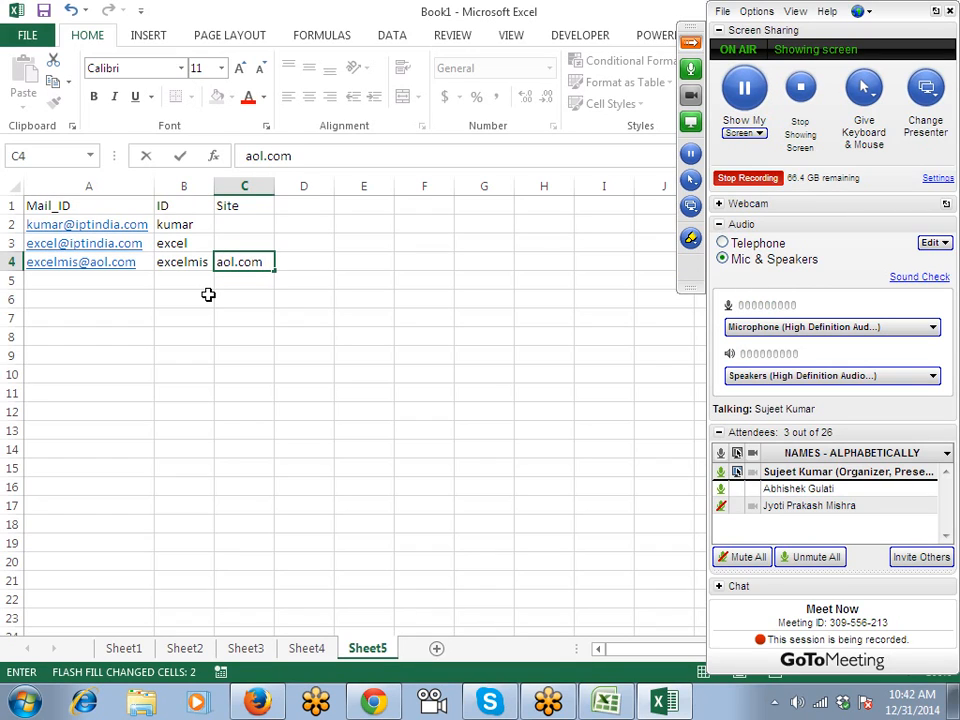
pyautogui.hotkey('ctrl', 'Return')
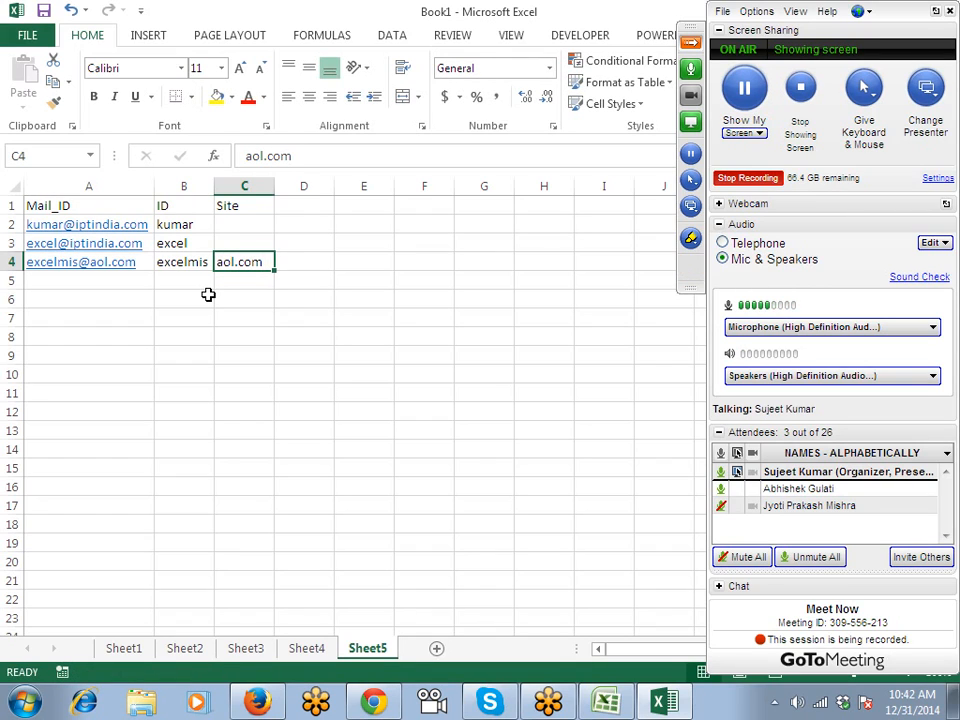
pyautogui.hotkey('ctrl', 'e')
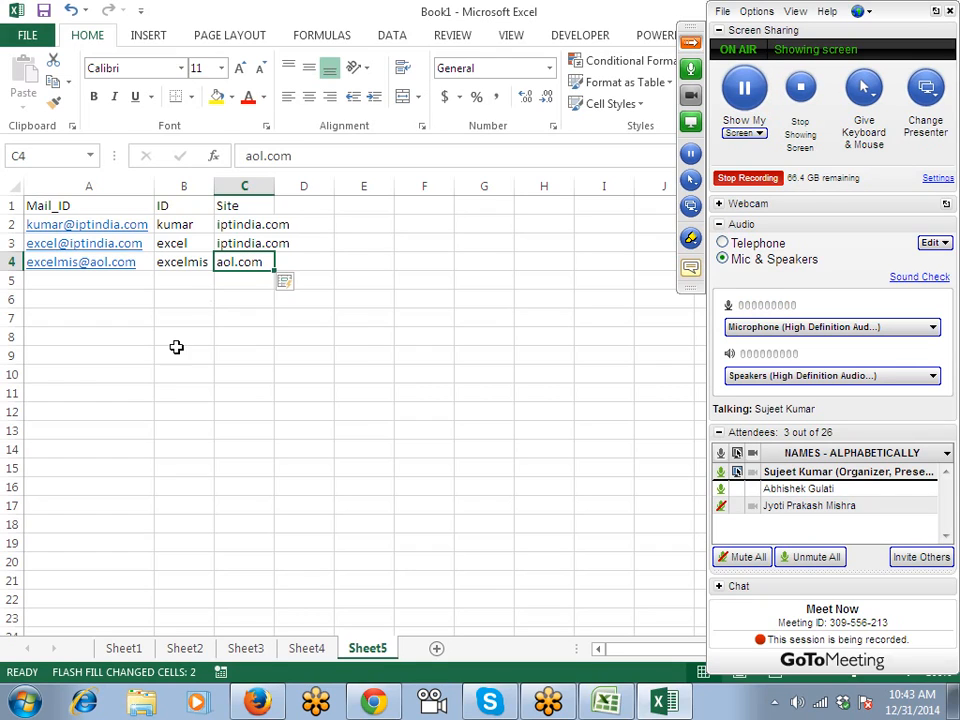
# Switch to the other Book1 workbook, turn off Extend Selection with F8, and select A1.
pyautogui.click(720, 505)
pyautogui.click(544, 486)
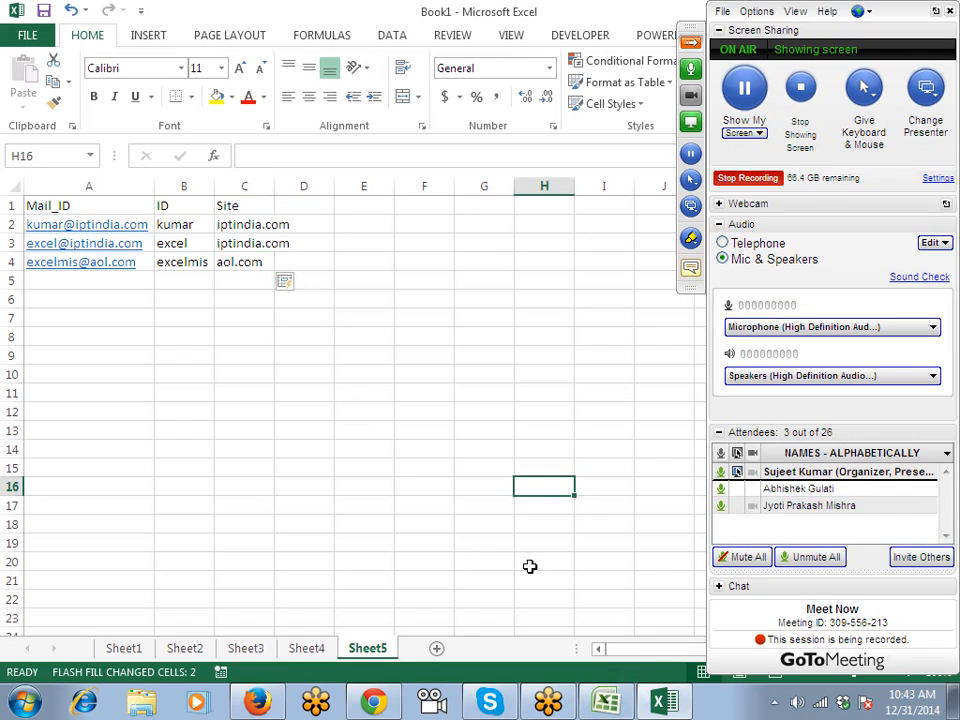
pyautogui.click(585, 657)
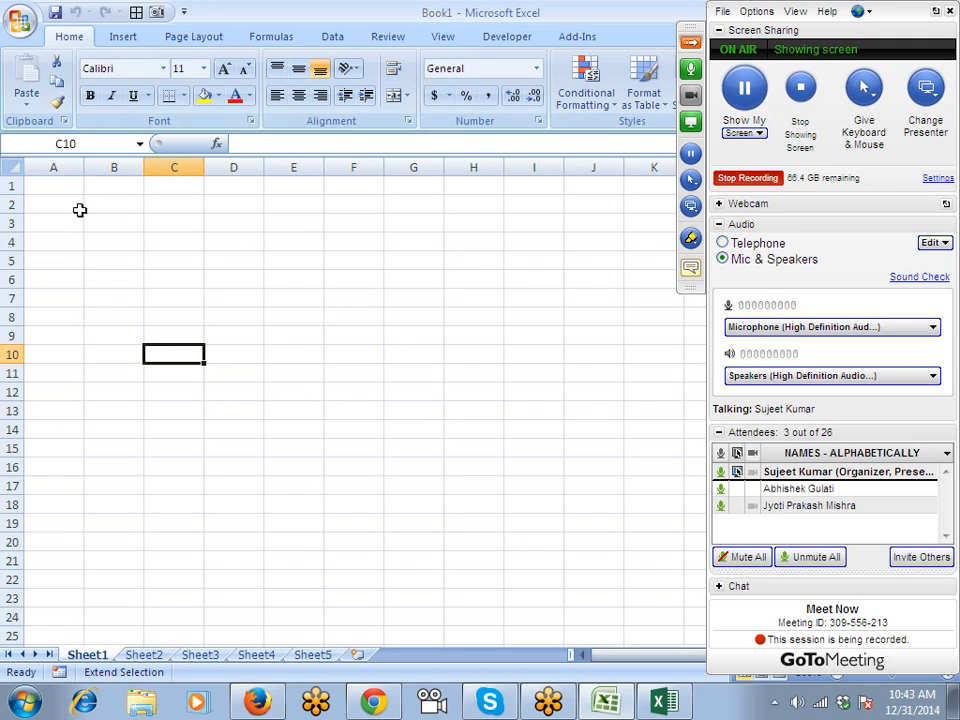
pyautogui.click(52, 186)
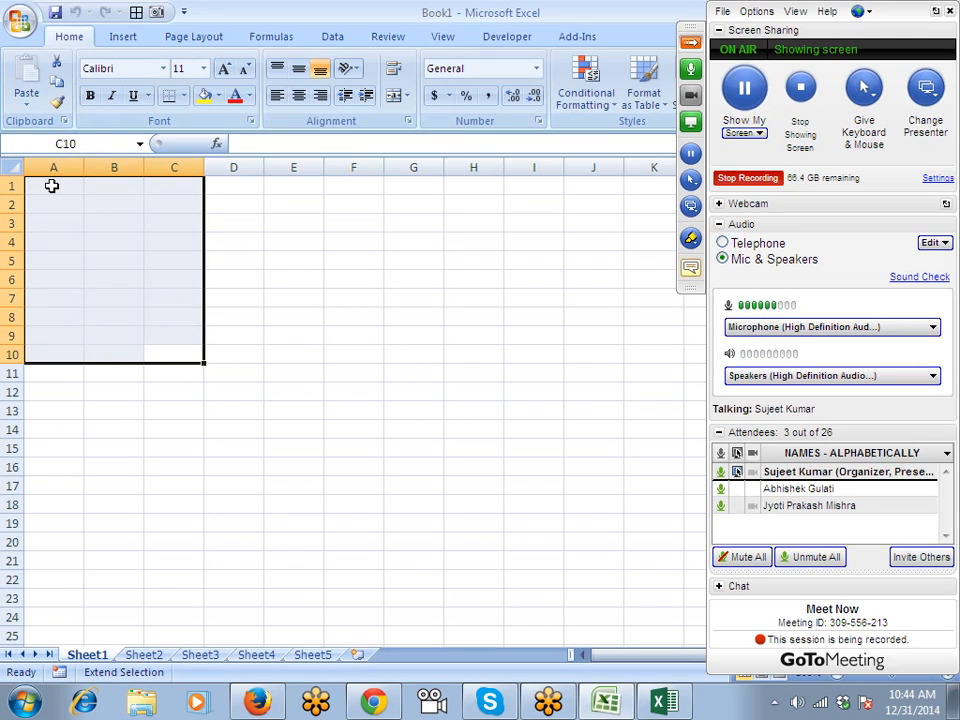
pyautogui.click(95, 280)
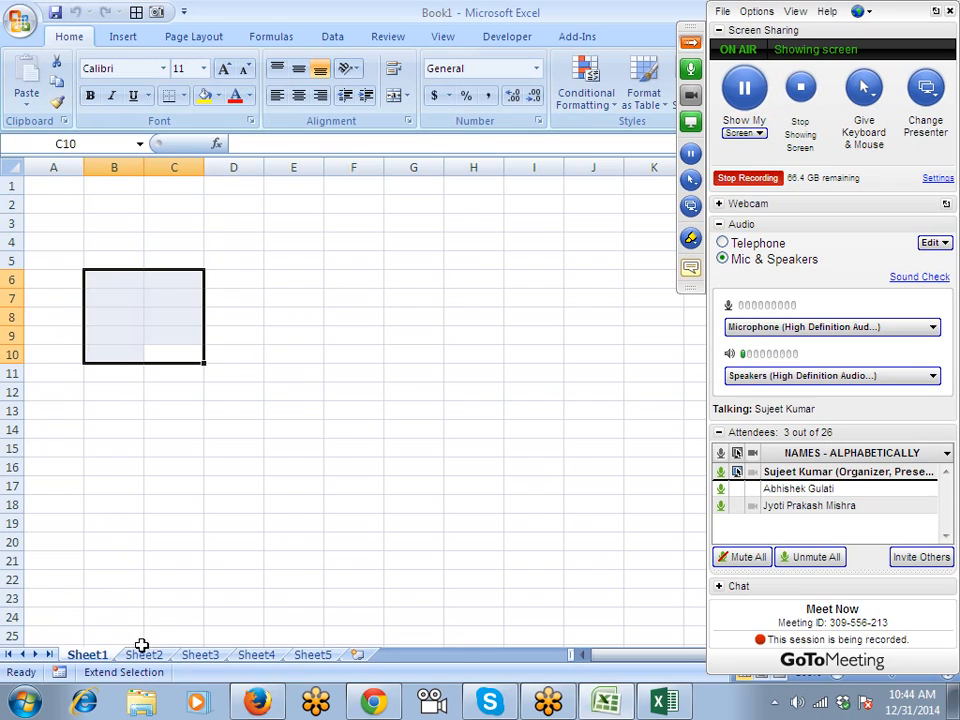
pyautogui.press('F8')
pyautogui.click(61, 272)
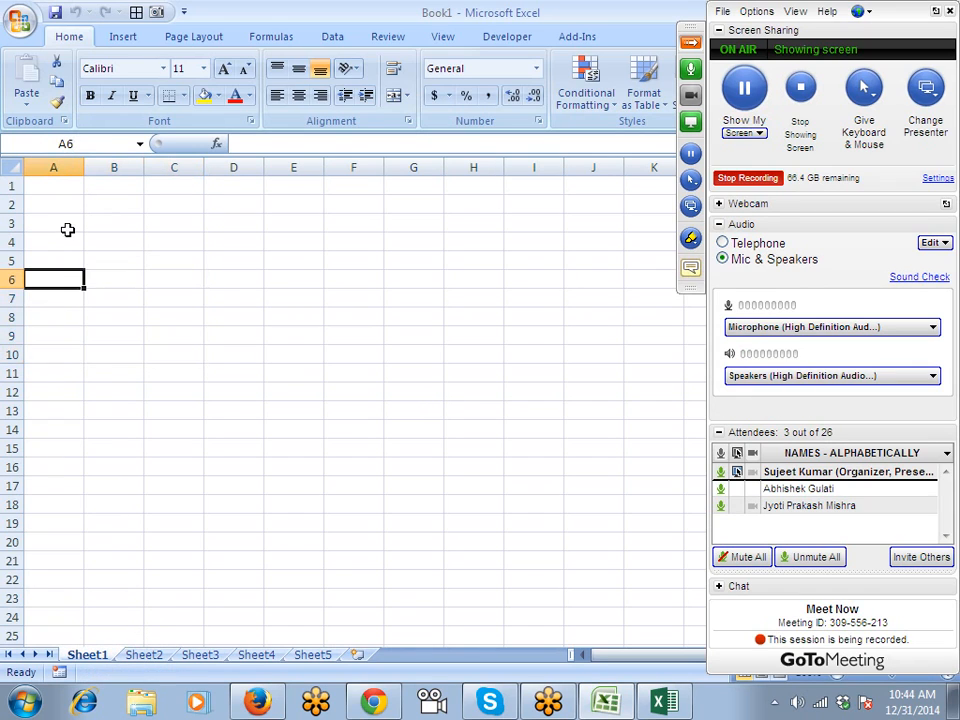
pyautogui.click(64, 182)
# Enter the headings Name, City and Amt in A1:C1.
pyautogui.write('Name')
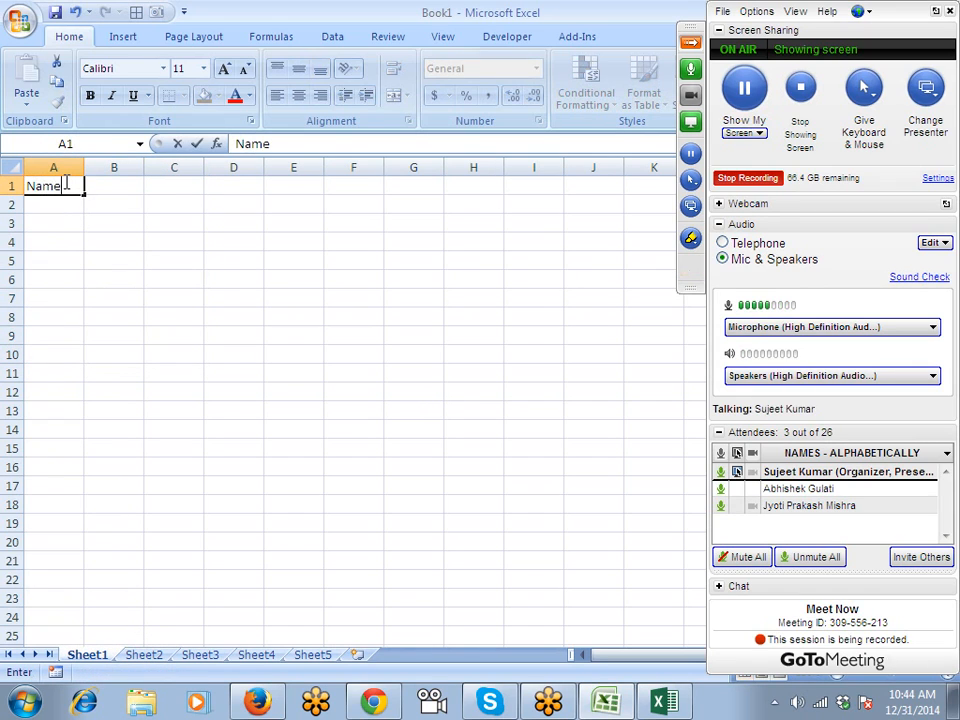
pyautogui.press('Tab')
pyautogui.write('City')
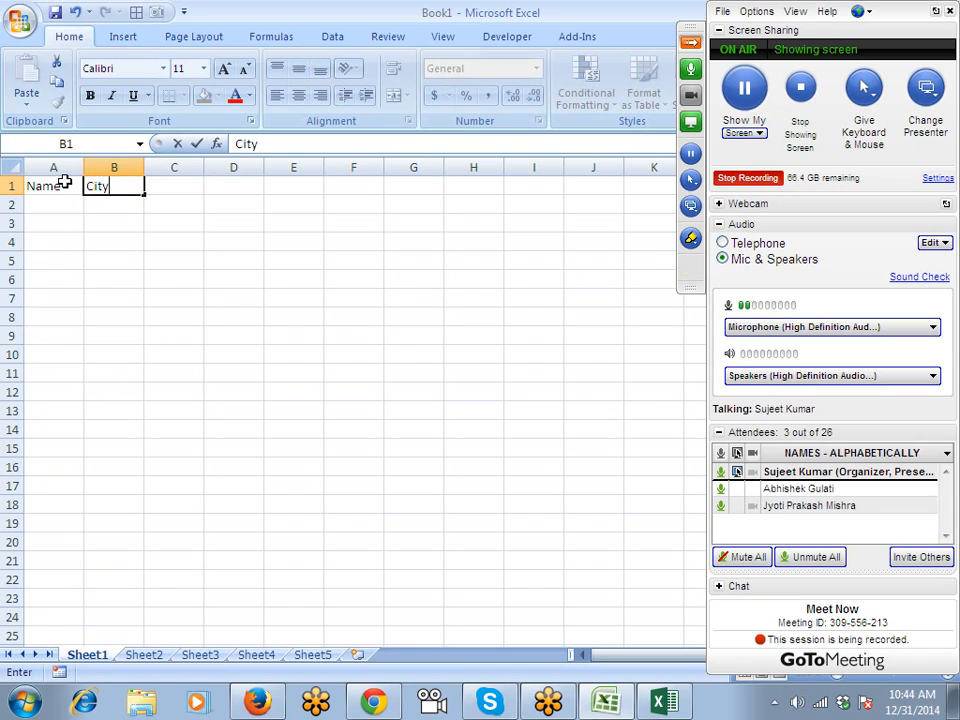
pyautogui.press('Tab')
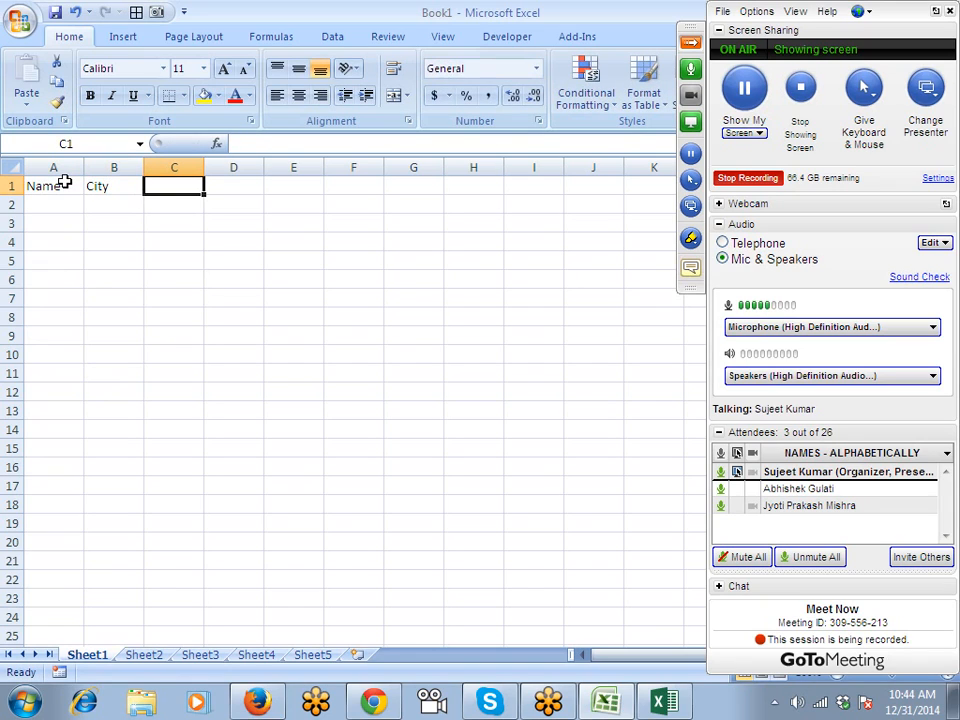
pyautogui.write('An')
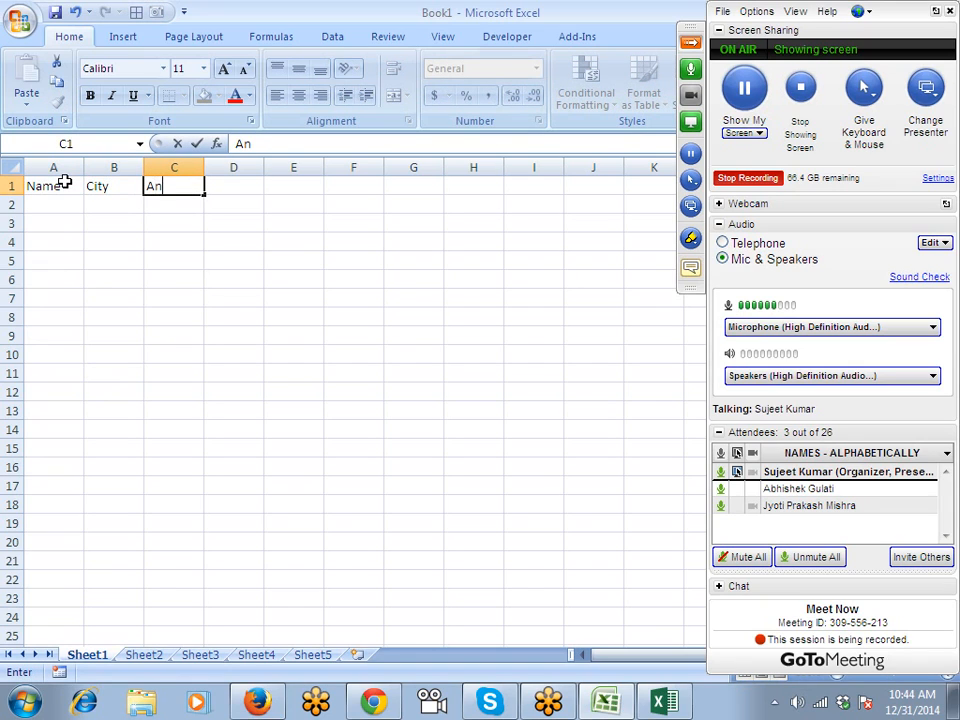
pyautogui.write('mt')
pyautogui.press('Return')
pyautogui.press('Left')
pyautogui.press('Left')
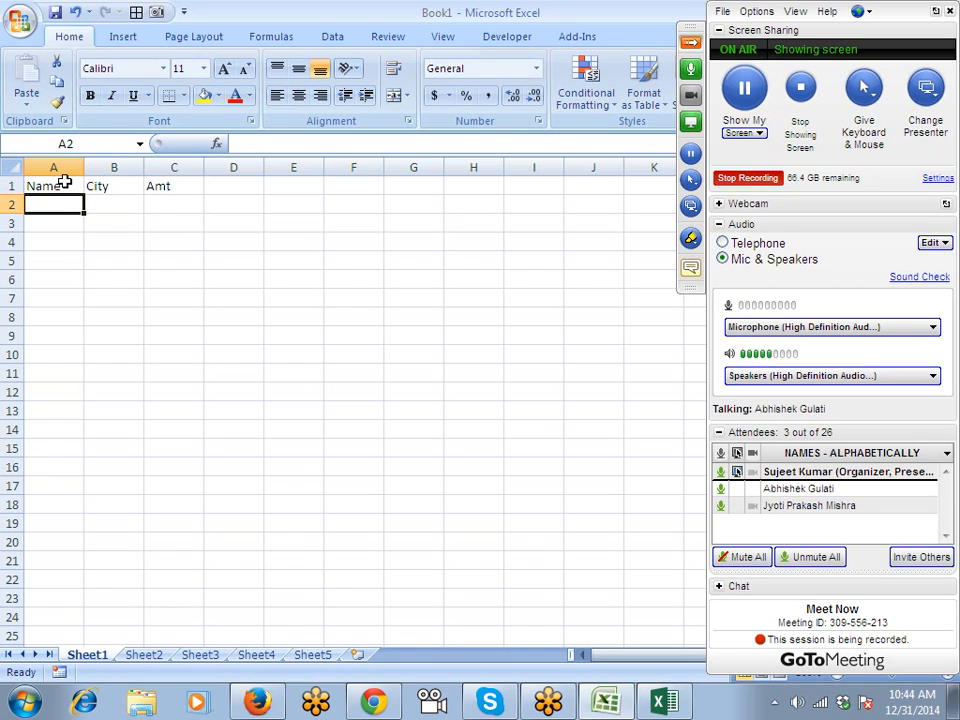
pyautogui.press('Right')
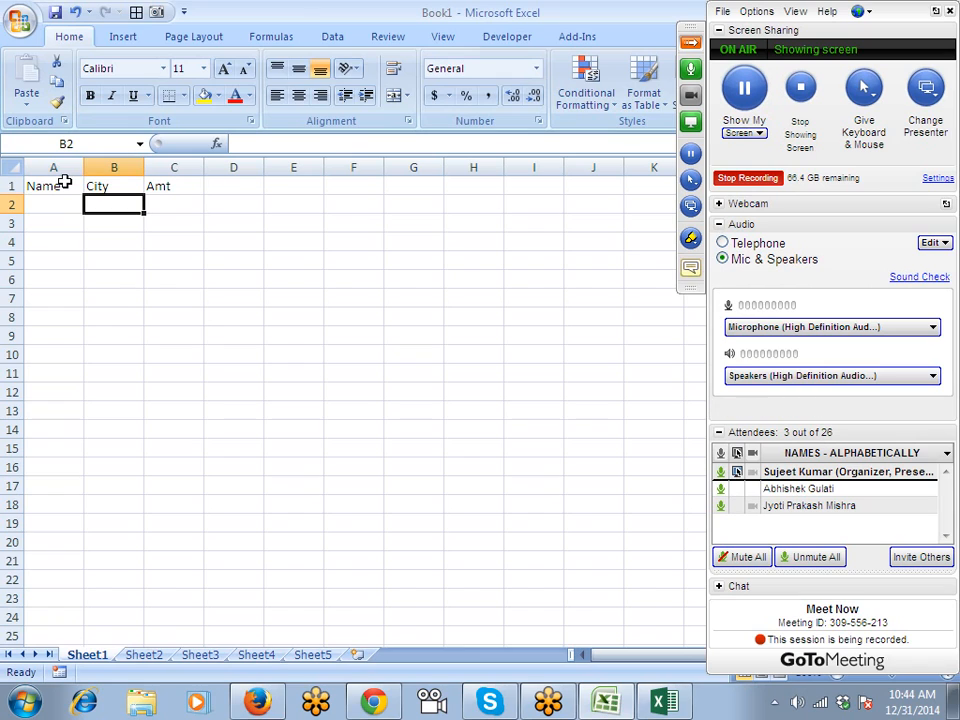
# Enter the cities Pune, Delhi, Noida and Udaypur in B2:B5.
pyautogui.write('Pune')
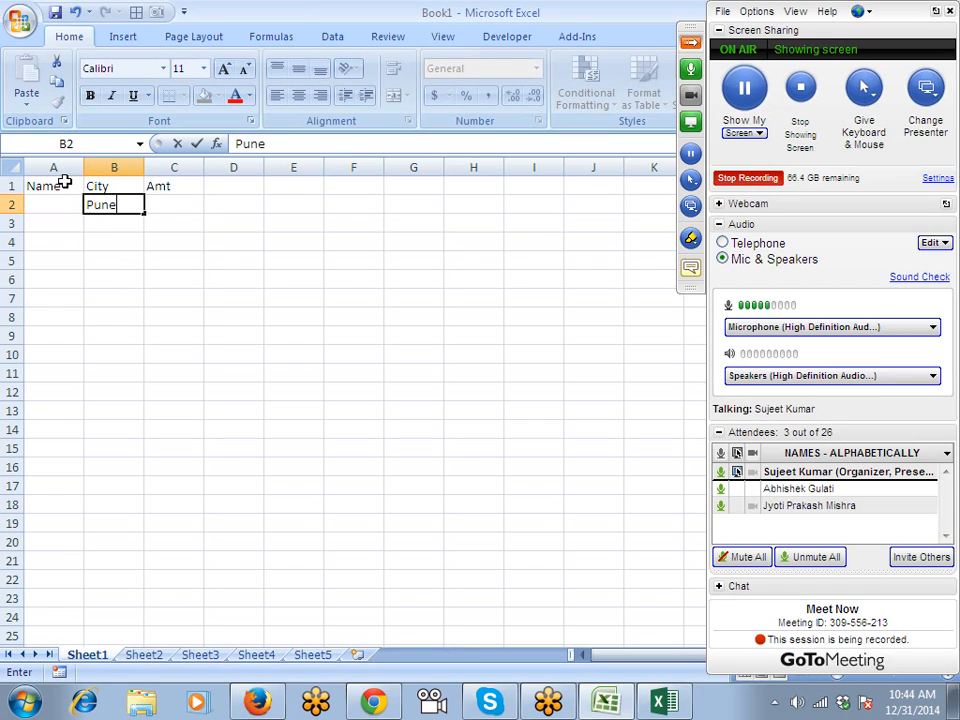
pyautogui.click(129, 213)
pyautogui.moveTo(144, 213)
pyautogui.mouseDown()
pyautogui.moveTo(141, 285)
pyautogui.moveTo(141, 216)
pyautogui.mouseUp()
pyautogui.click(133, 223)
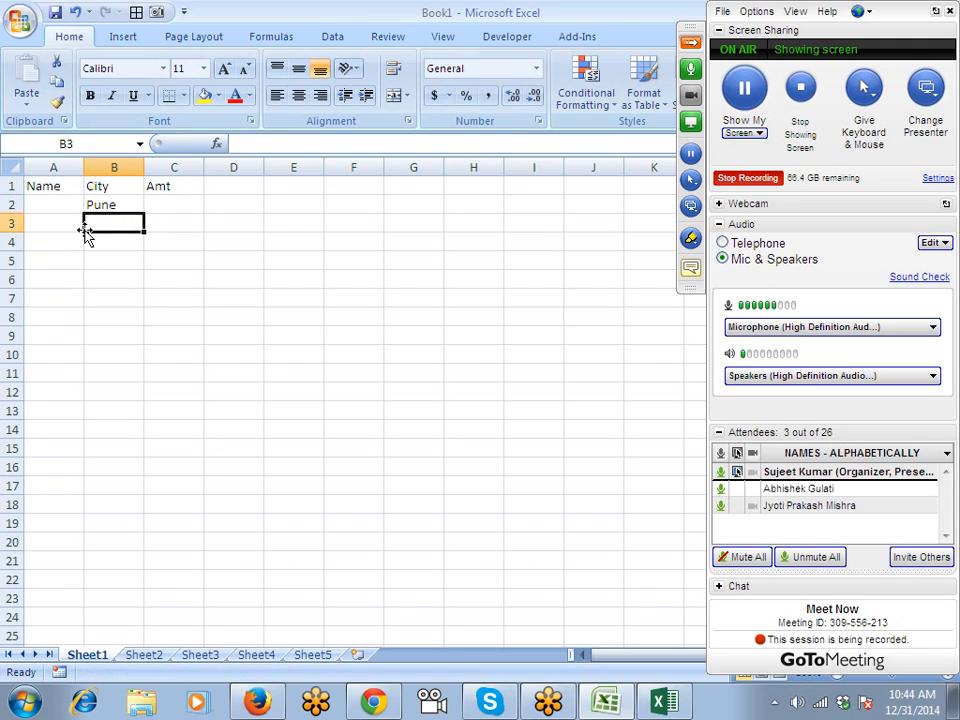
pyautogui.write('Delhi')
pyautogui.press('Return')
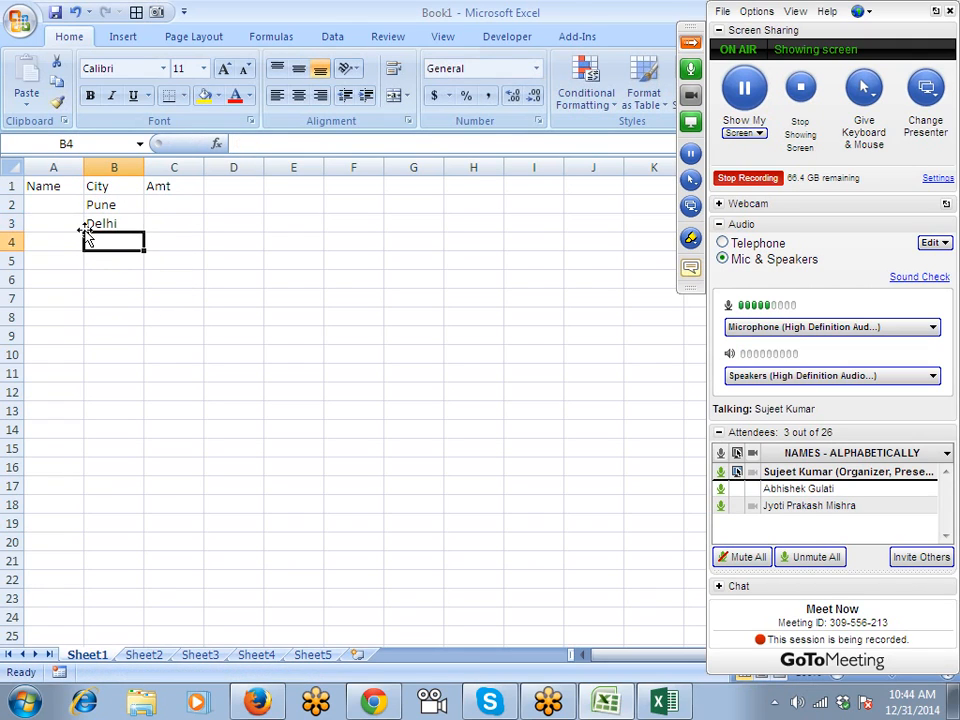
pyautogui.write('N')
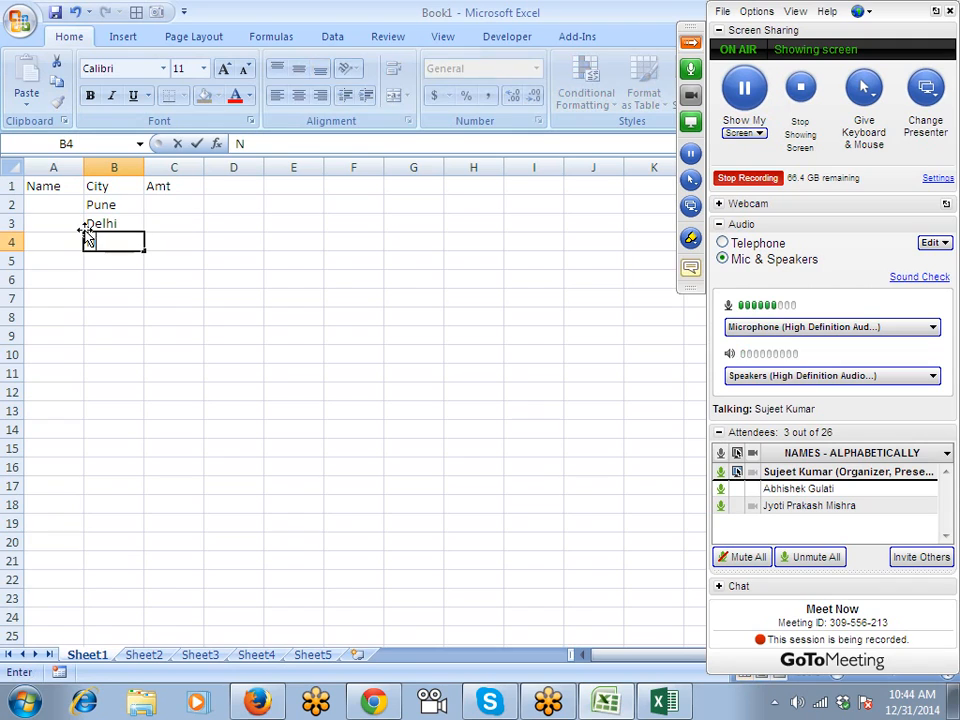
pyautogui.write('oida')
pyautogui.press('Return')
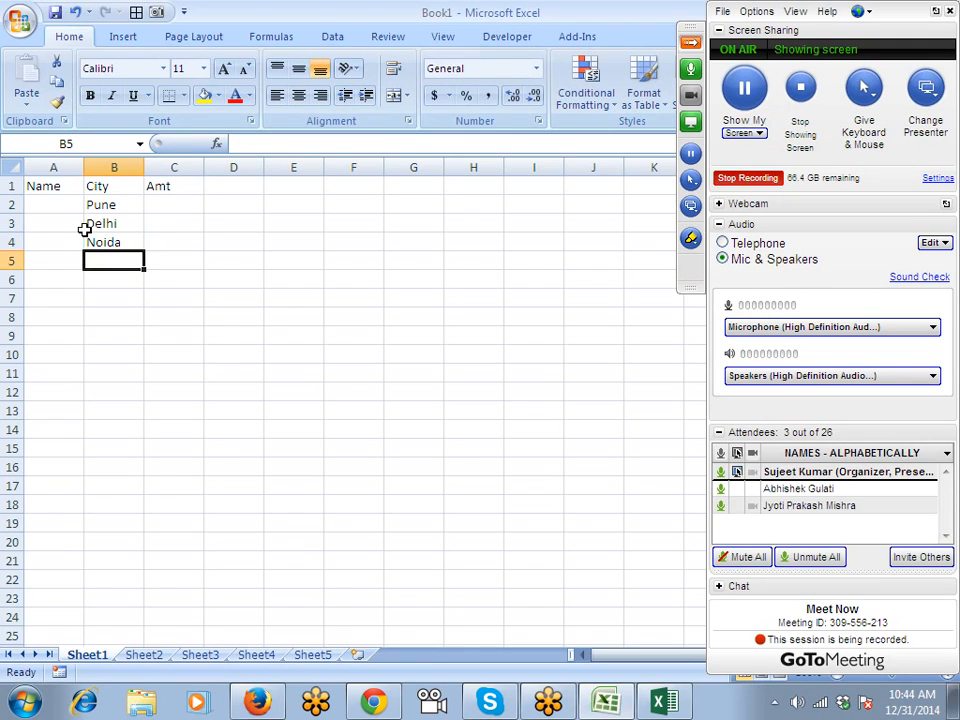
pyautogui.write('Uday')
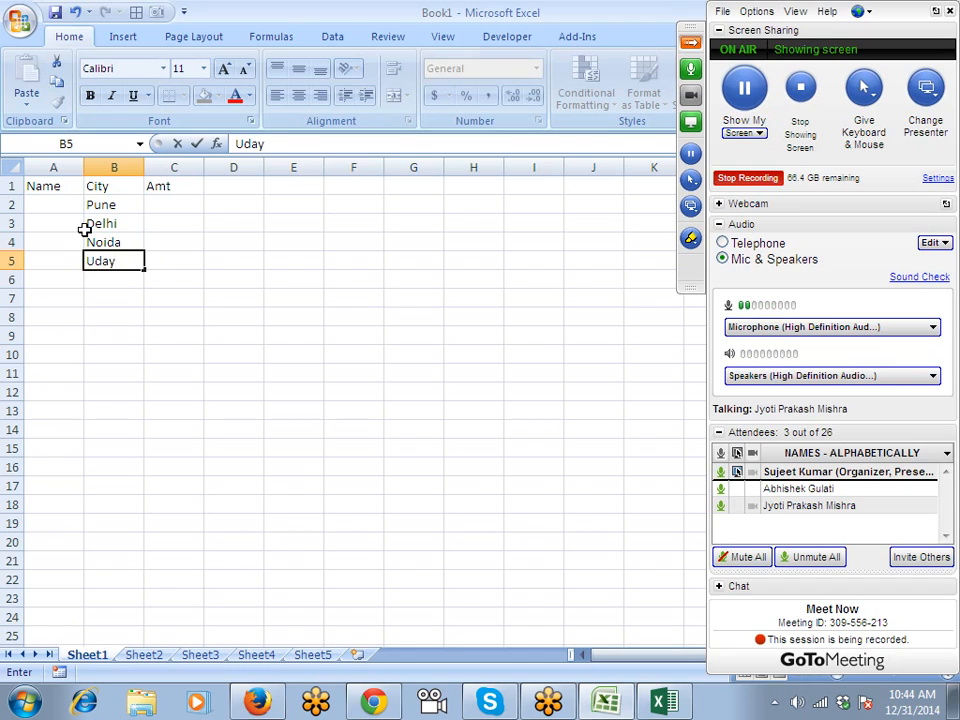
pyautogui.write('pur')
pyautogui.press('Return')
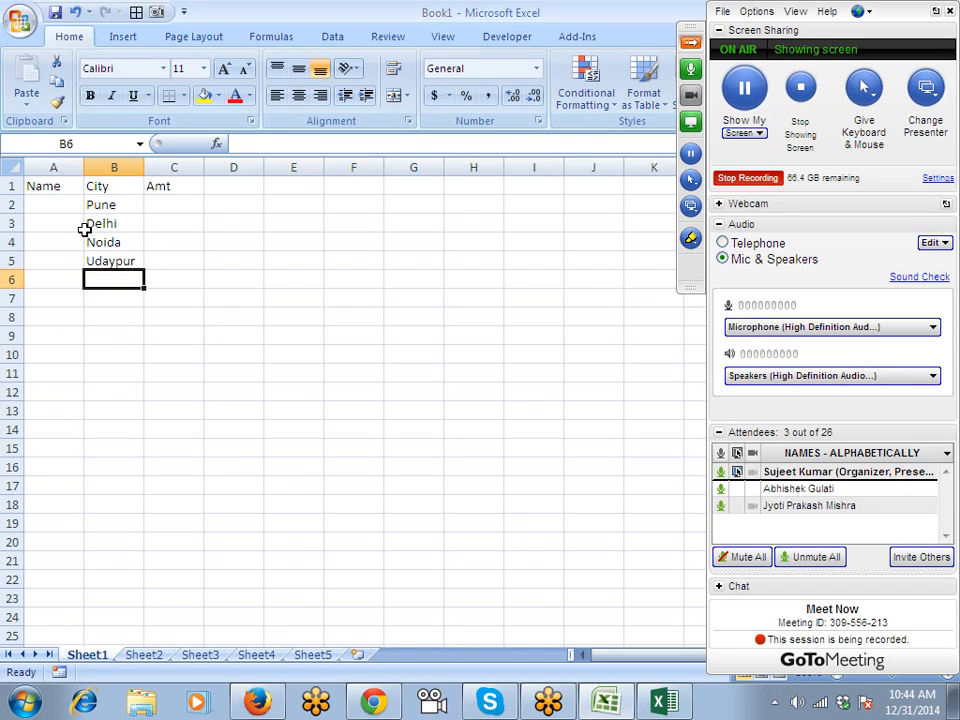
# Drag the B2:B5 fill handle to repeat the four cities down to row 55.
pyautogui.press('Up')
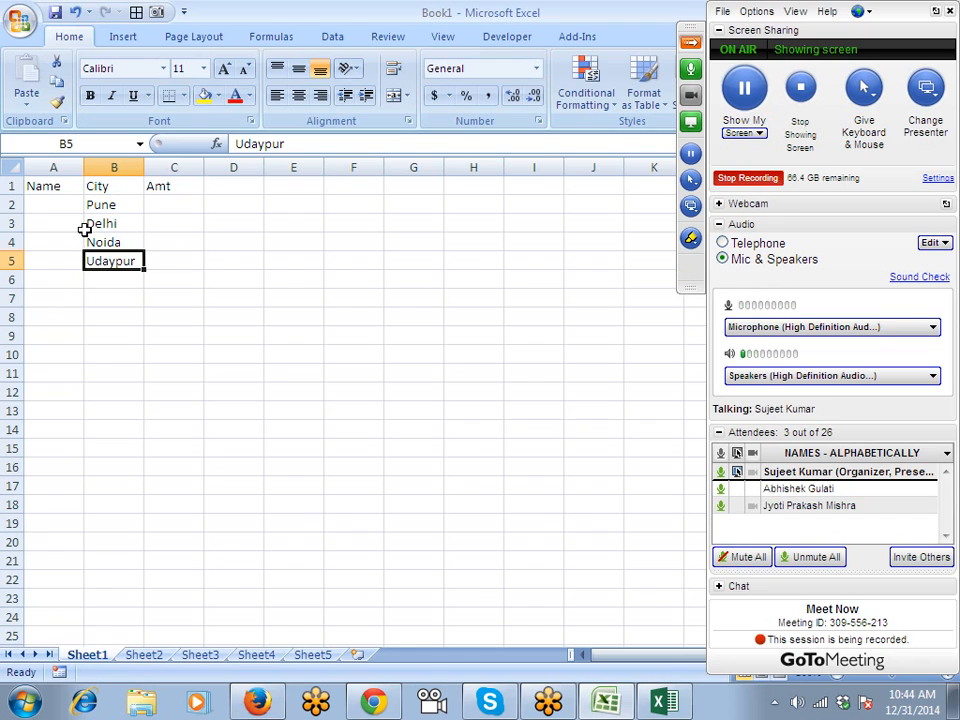
pyautogui.press('Up')
pyautogui.press('Up')
pyautogui.press('Up')
pyautogui.hotkey('shift', 'Down')
pyautogui.hotkey('shift', 'Down')
pyautogui.hotkey('shift', 'Down')
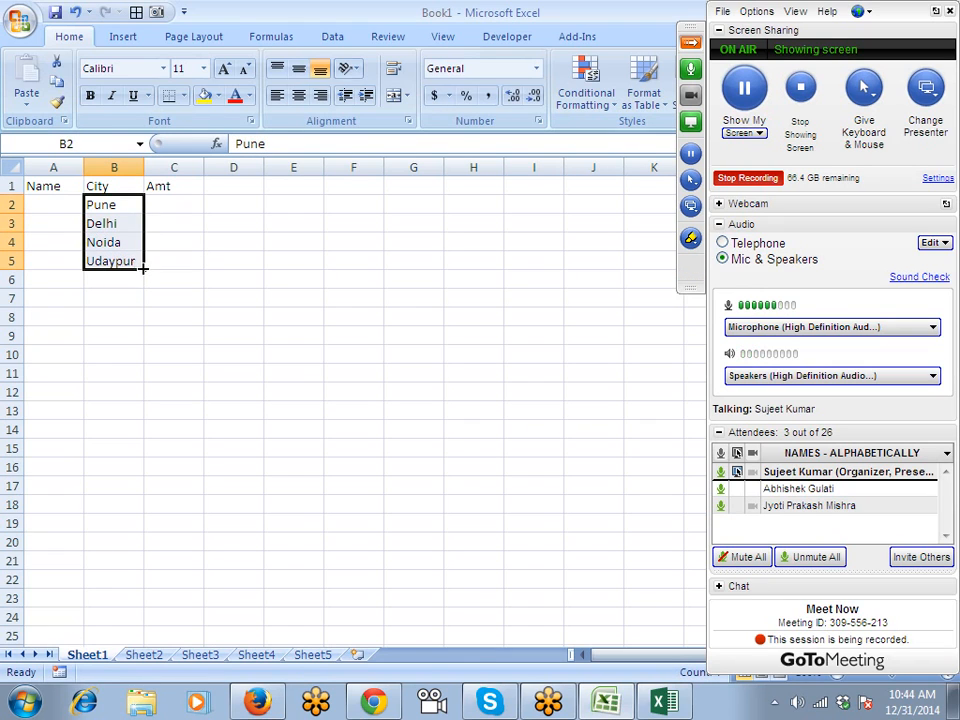
pyautogui.moveTo(143, 268); pyautogui.dragTo(131, 641)
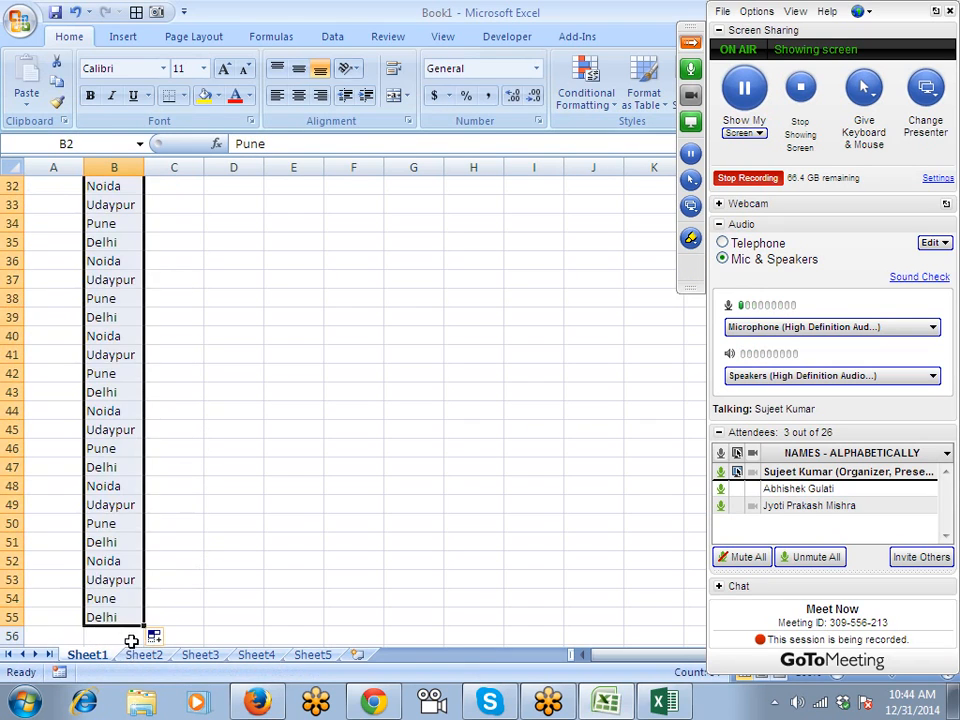
pyautogui.press('Up')
# Enter Puneet in A2, then fill the A2:A5 name pattern down column A.
pyautogui.press('Down')
pyautogui.press('Left')
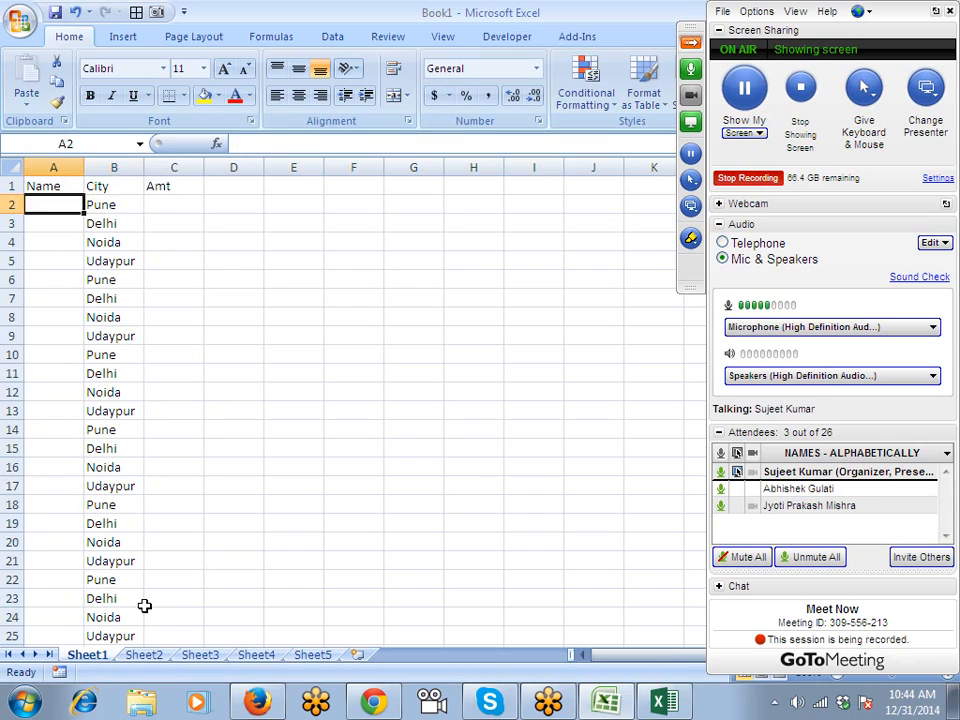
pyautogui.write('Puneet')
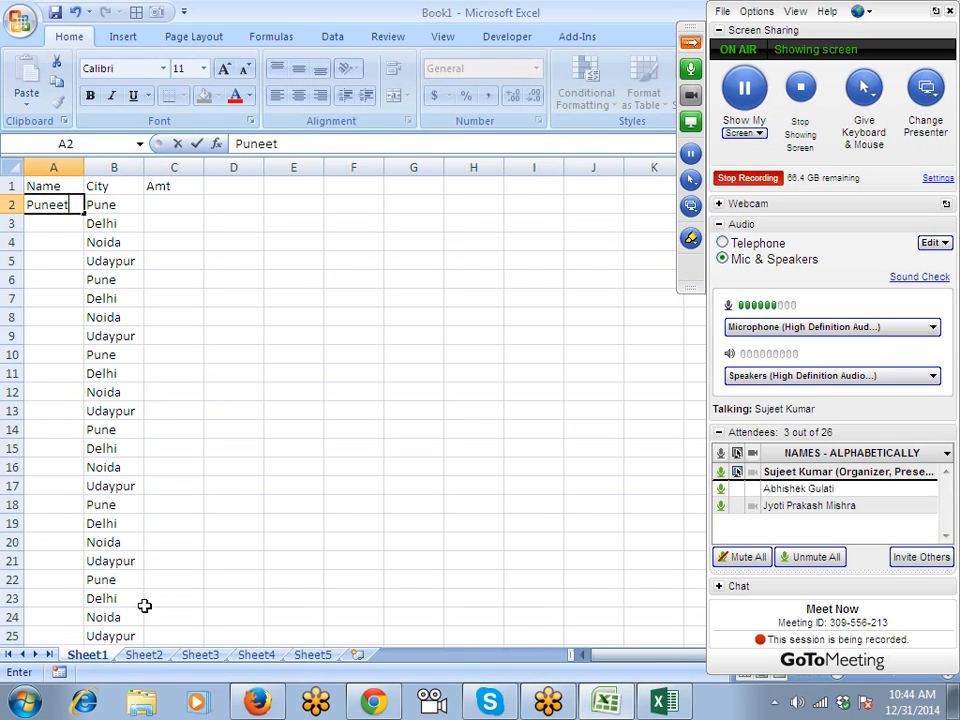
pyautogui.hotkey('ctrl', 'Return')
pyautogui.hotkey('shift', 'Down')
pyautogui.hotkey('shift', 'Down')
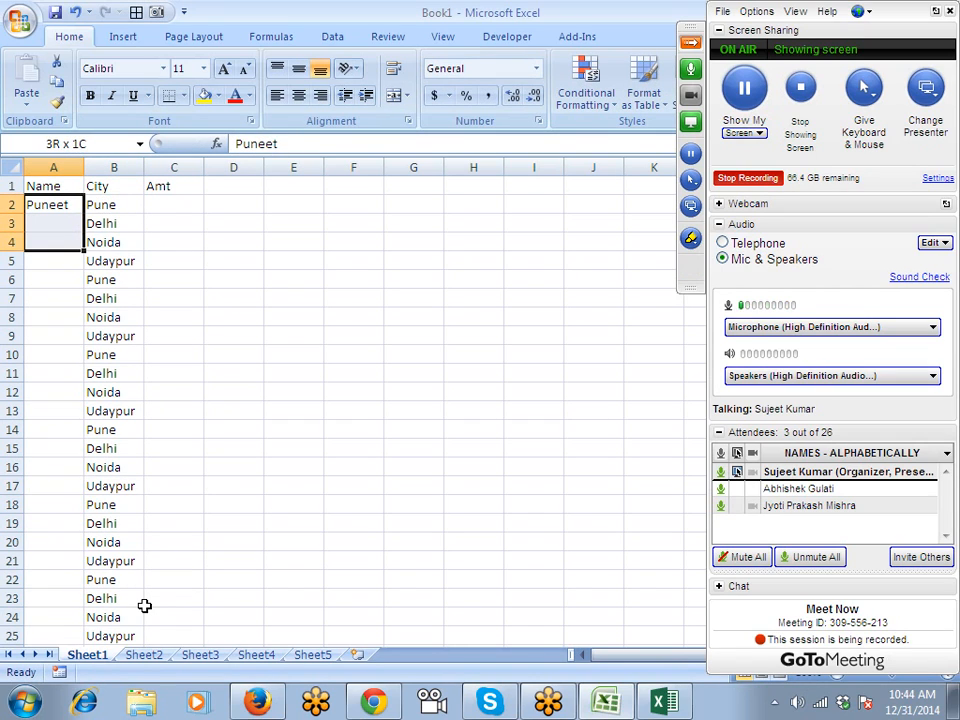
pyautogui.hotkey('shift', 'Down')
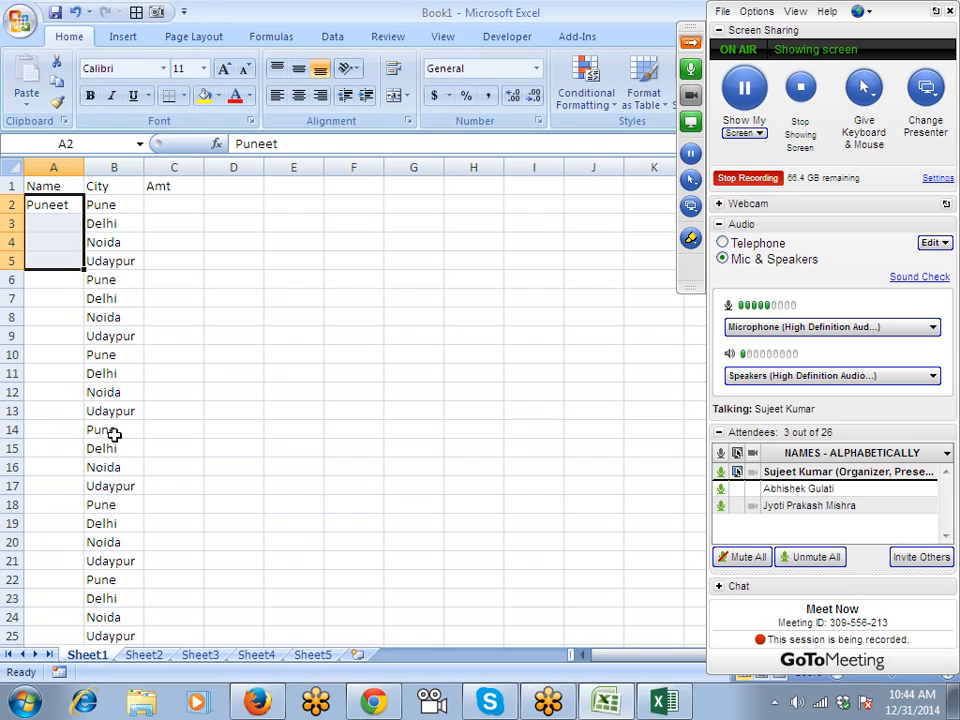
pyautogui.doubleClick(85, 270)
# Check the filled names, such as Ravi in A6, against the city block B2:B5.
pyautogui.click(58, 285)
pyautogui.click(54, 339)
pyautogui.scroll(-5, 57, 337)
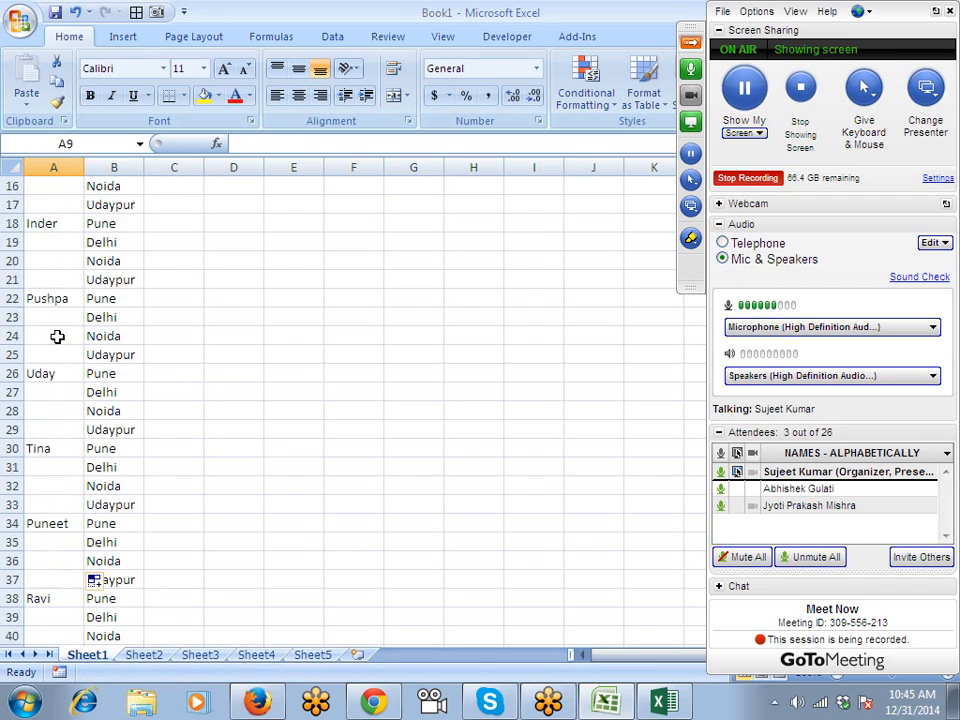
pyautogui.scroll(-10, 57, 337)
pyautogui.scroll(15, 57, 337)
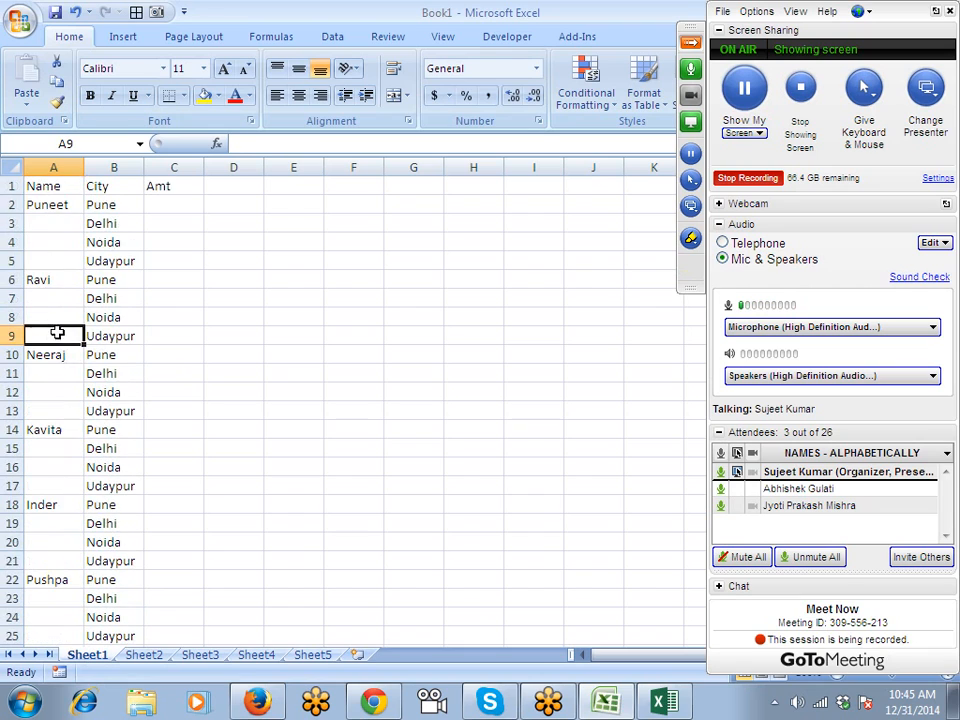
pyautogui.click(45, 206)
pyautogui.moveTo(107, 204); pyautogui.dragTo(107, 257)
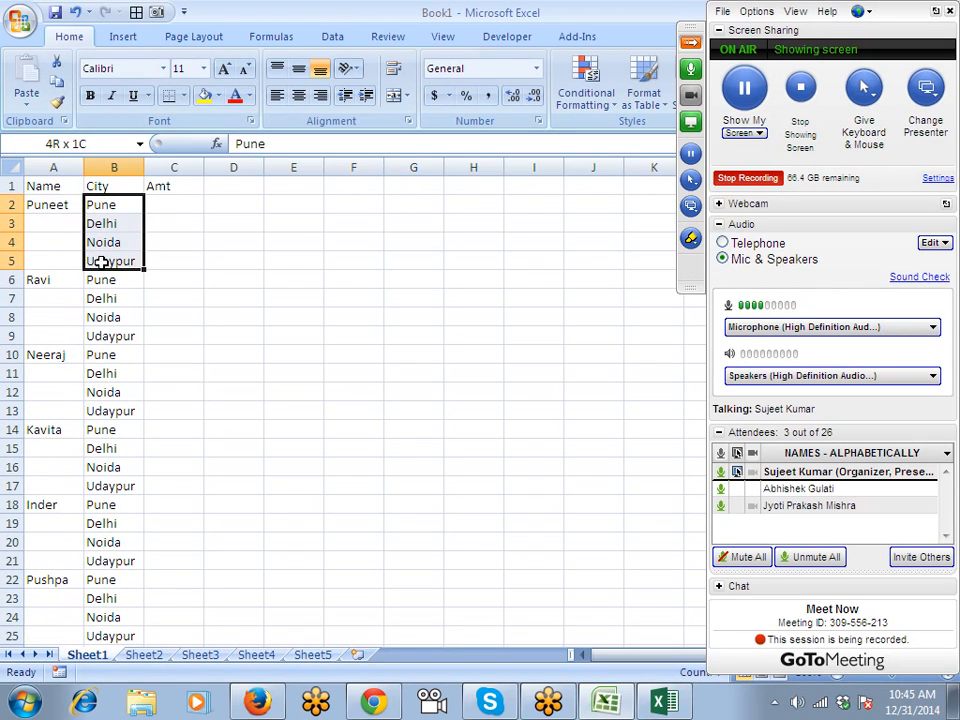
pyautogui.click(37, 282)
# Enter the formula =RANDBETWEEN(10,90) in C2.
pyautogui.click(174, 200)
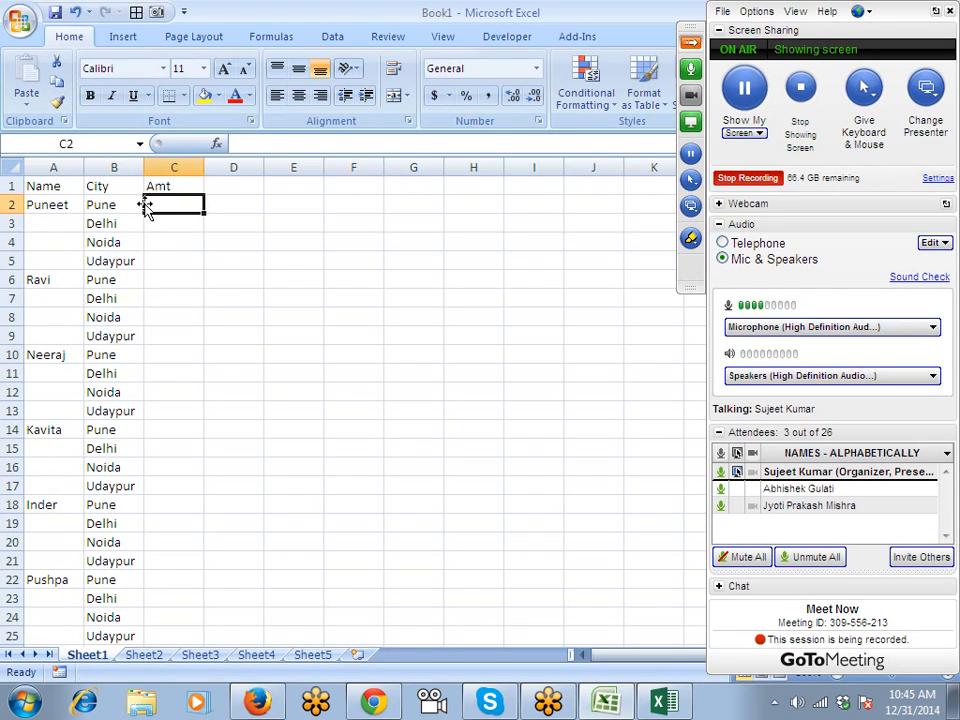
pyautogui.write('=ra')
pyautogui.press('Down')
pyautogui.press('Down')
pyautogui.press('Tab')
pyautogui.write('10')
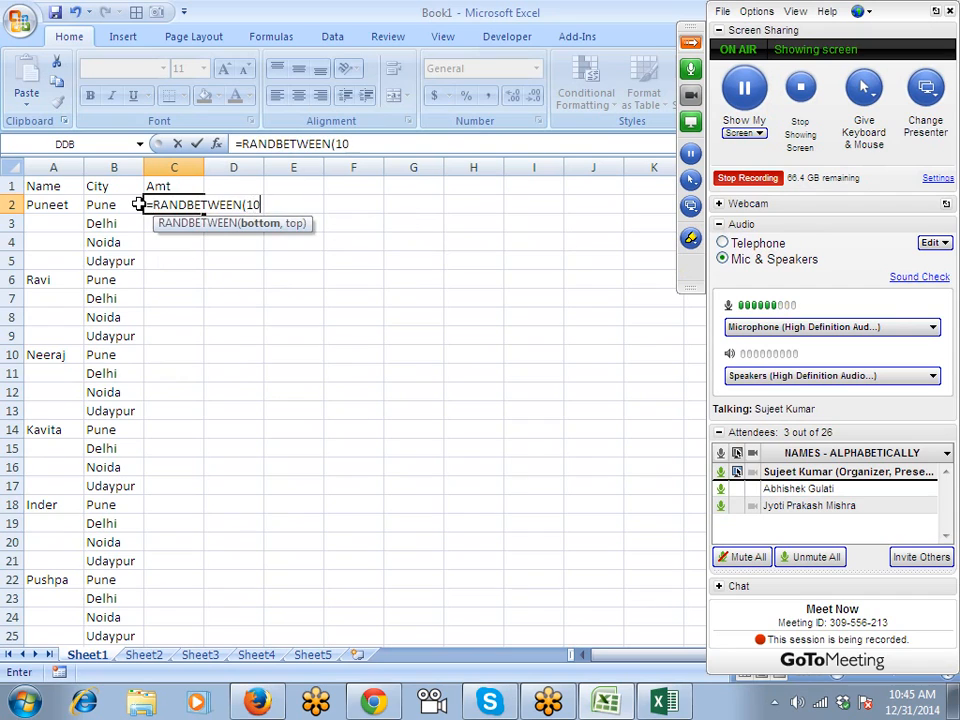
pyautogui.write(',')
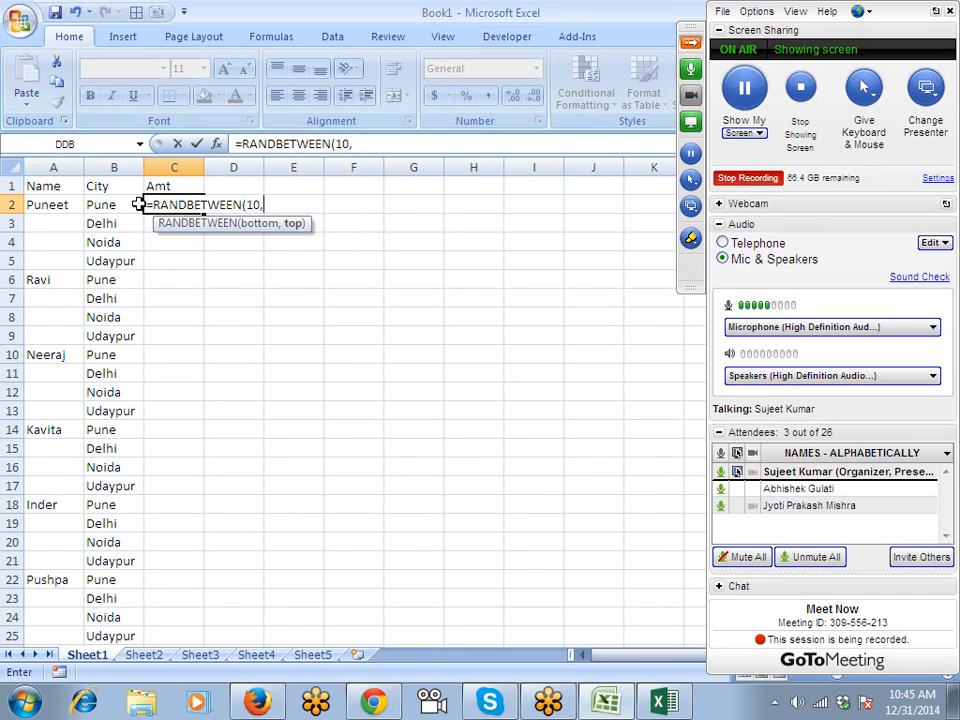
pyautogui.write('90')
pyautogui.press('Return')
pyautogui.click(198, 206)
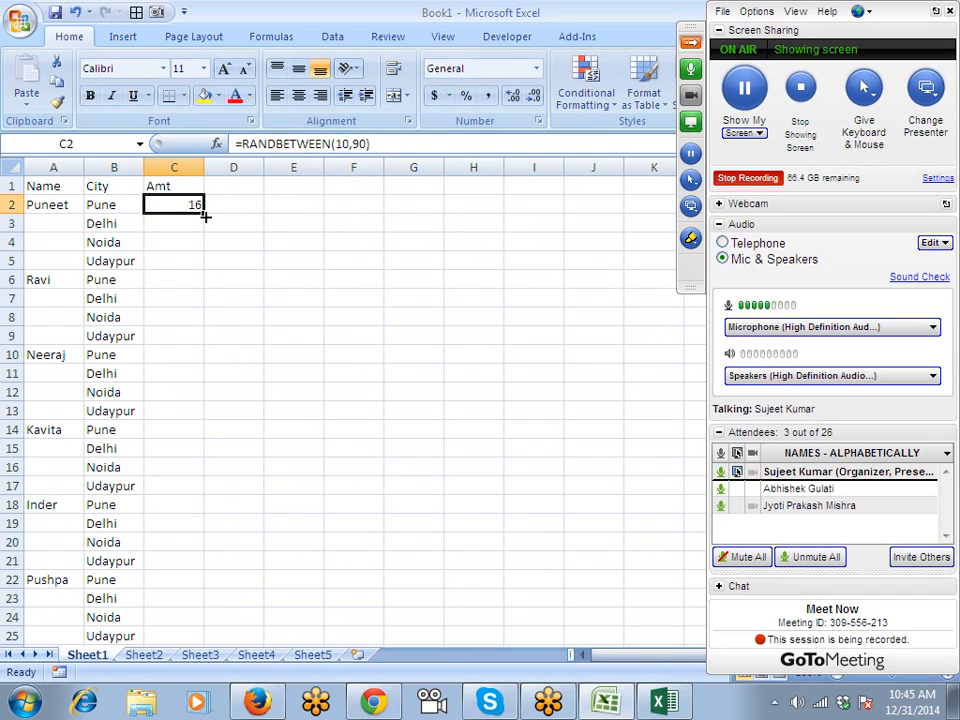
# Fill the random formula down the Amt column and paste it back as values.
pyautogui.doubleClick(206, 216)
pyautogui.hotkey('ctrl', 'c')
pyautogui.click(26, 93)
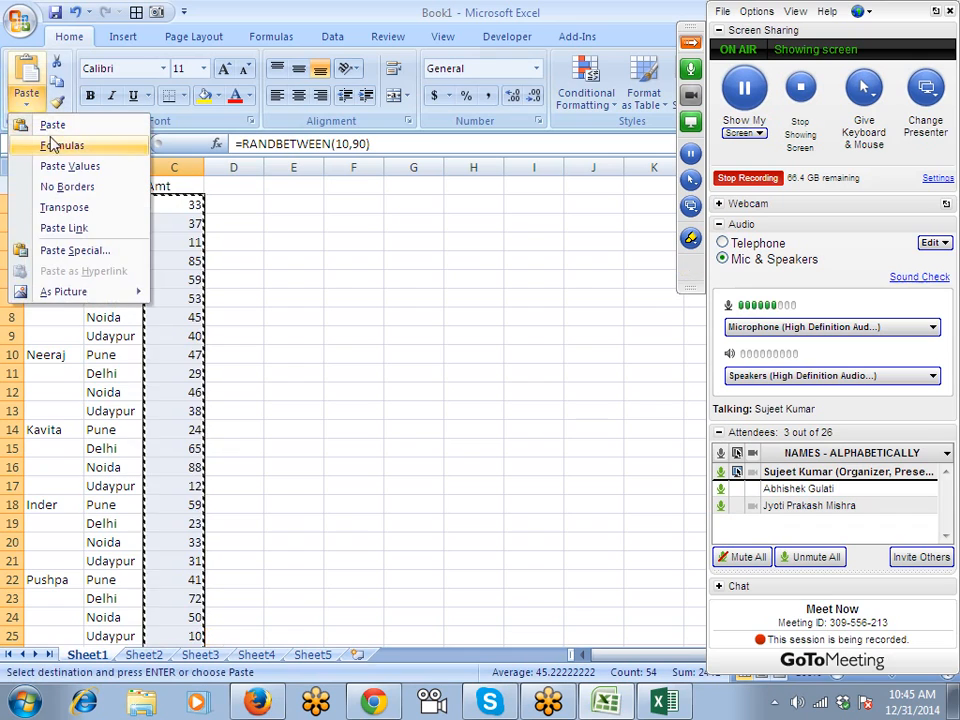
pyautogui.click(65, 168)
pyautogui.press('Escape')
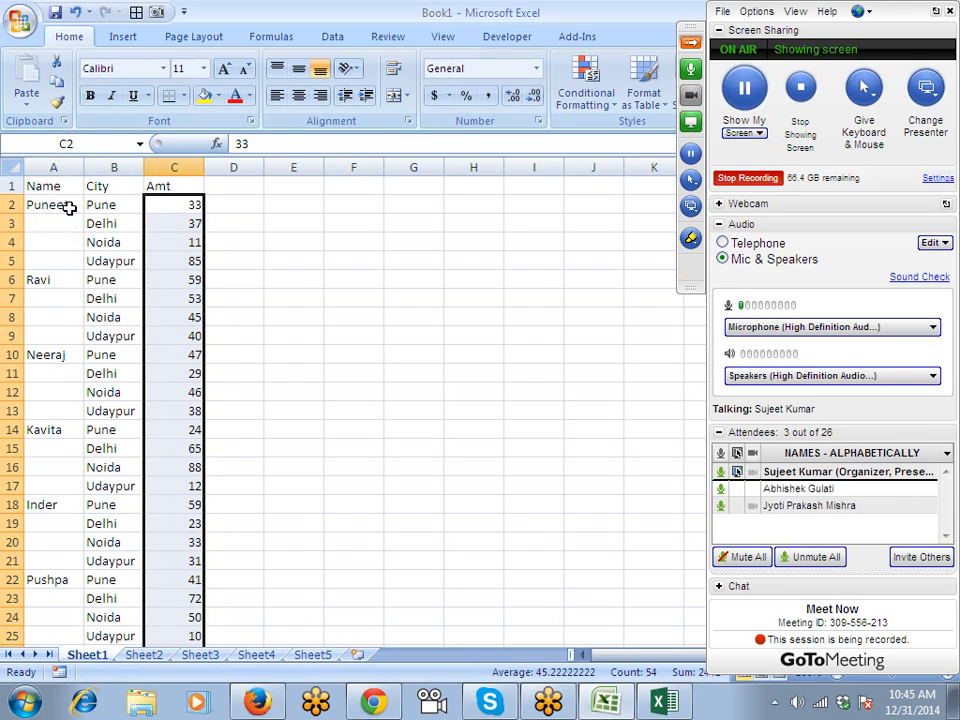
pyautogui.moveTo(71, 208); pyautogui.dragTo(71, 259)
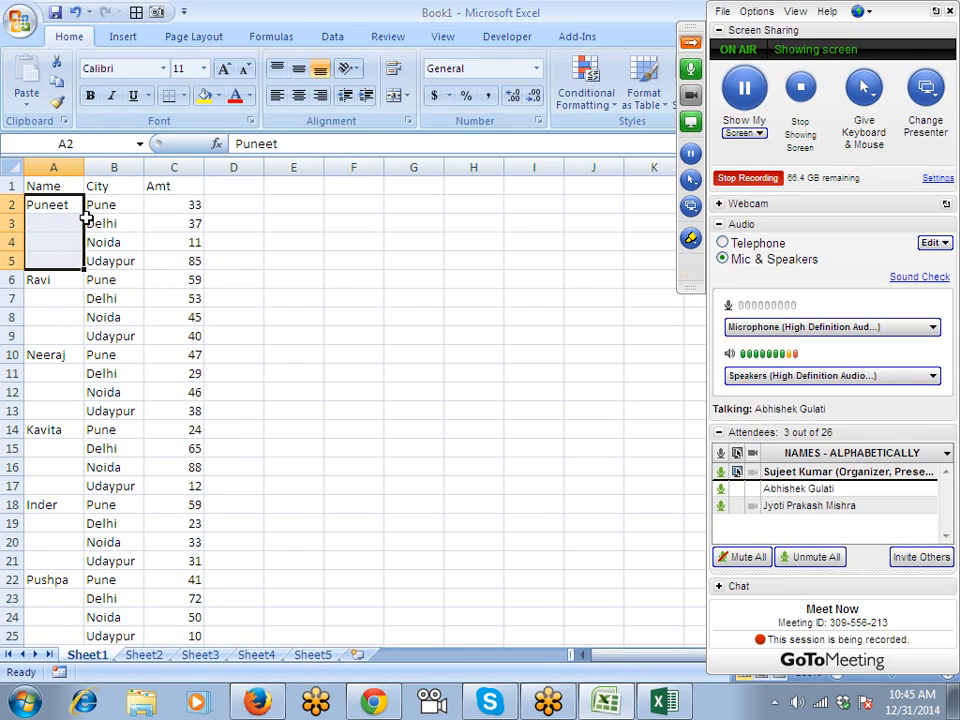
pyautogui.click(106, 218)
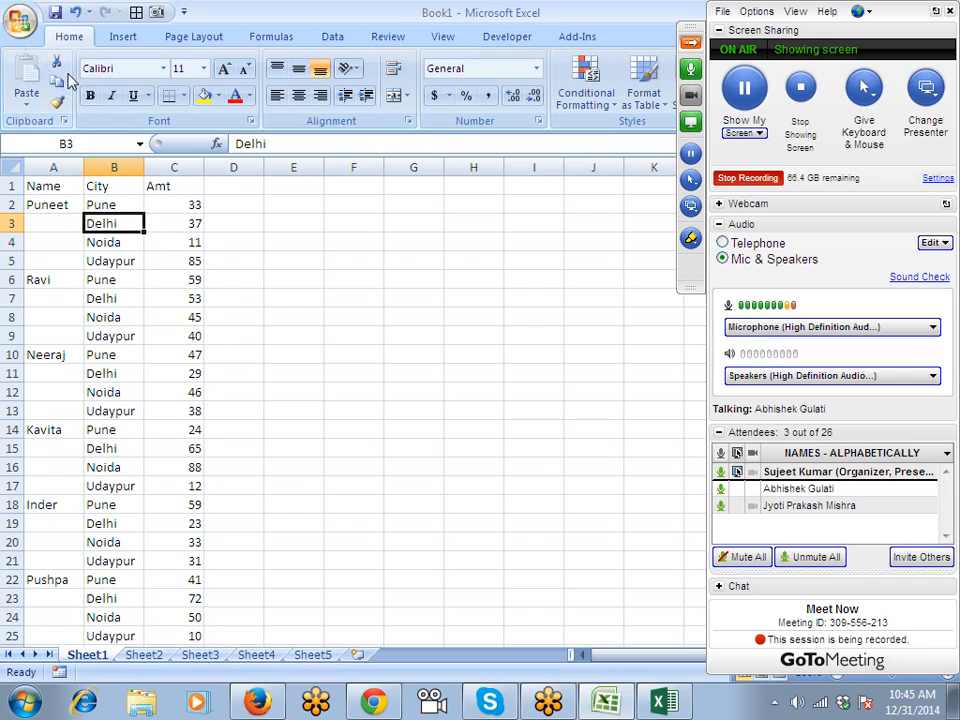
pyautogui.click(20, 20)
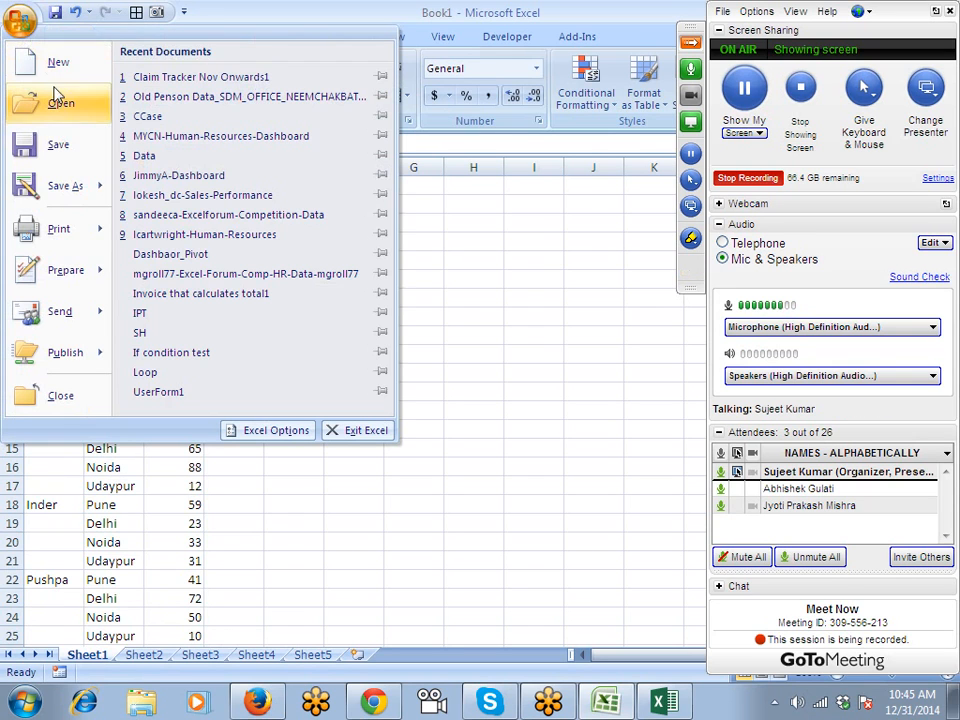
pyautogui.click(262, 430)
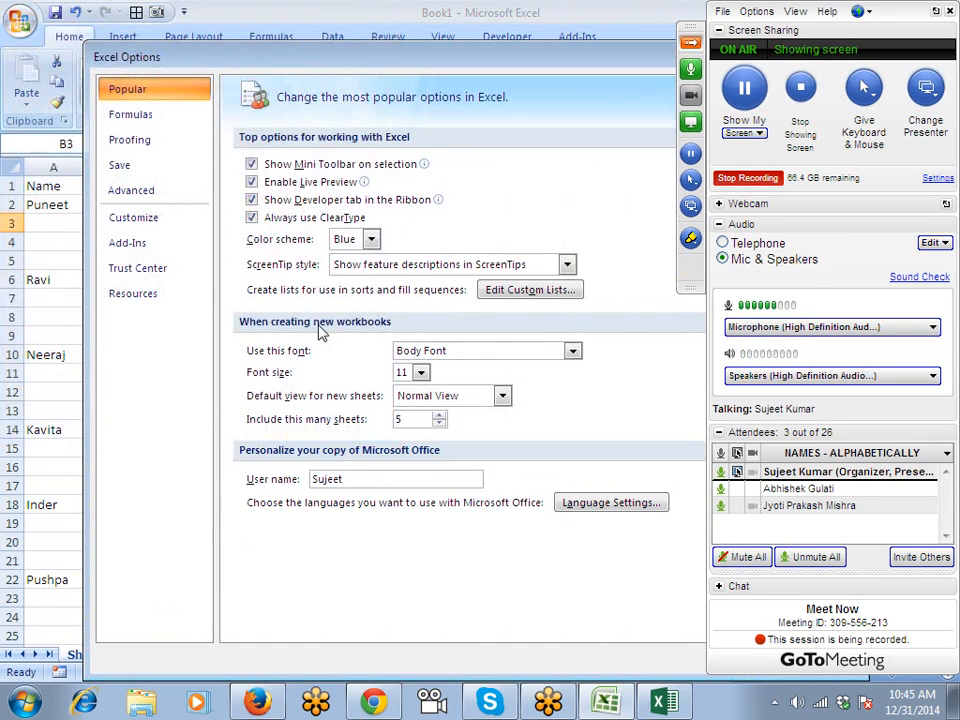
pyautogui.click(512, 291)
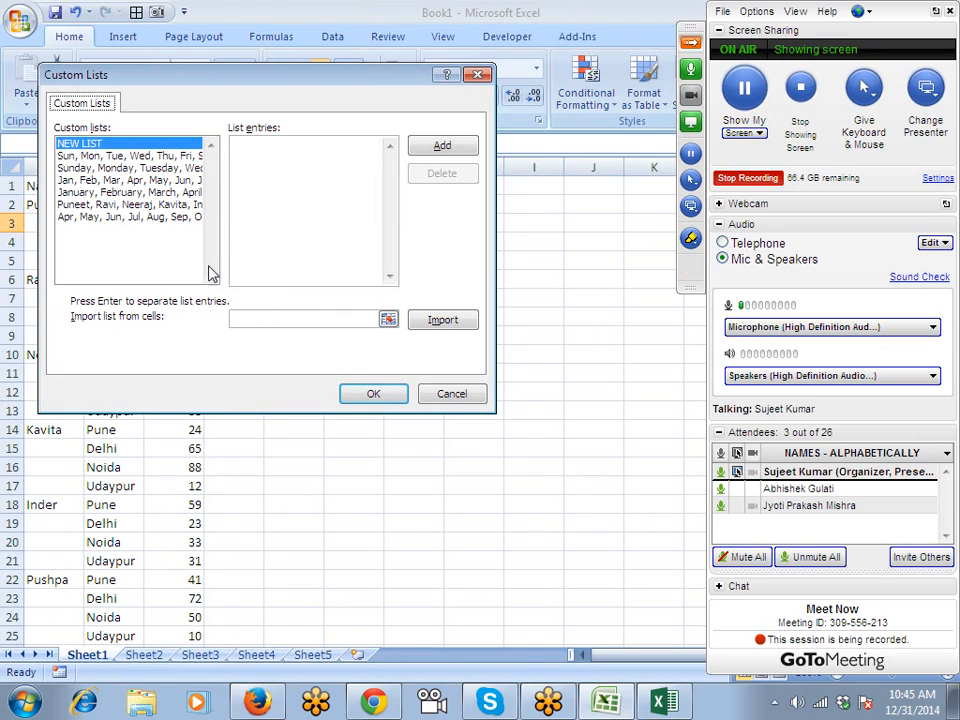
pyautogui.press('Escape')
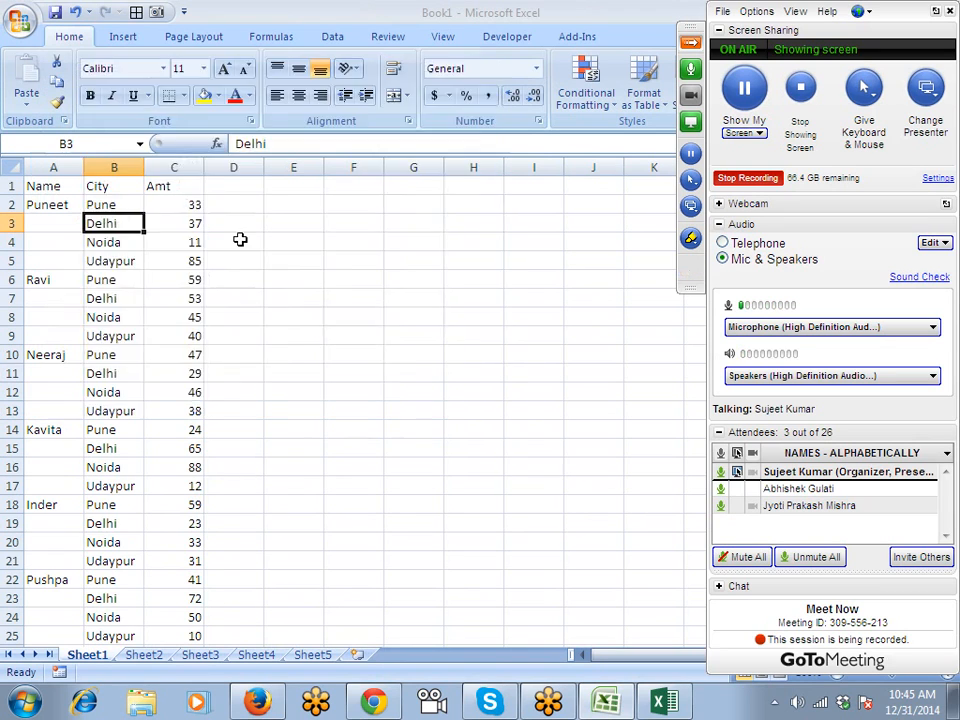
pyautogui.press('Escape')
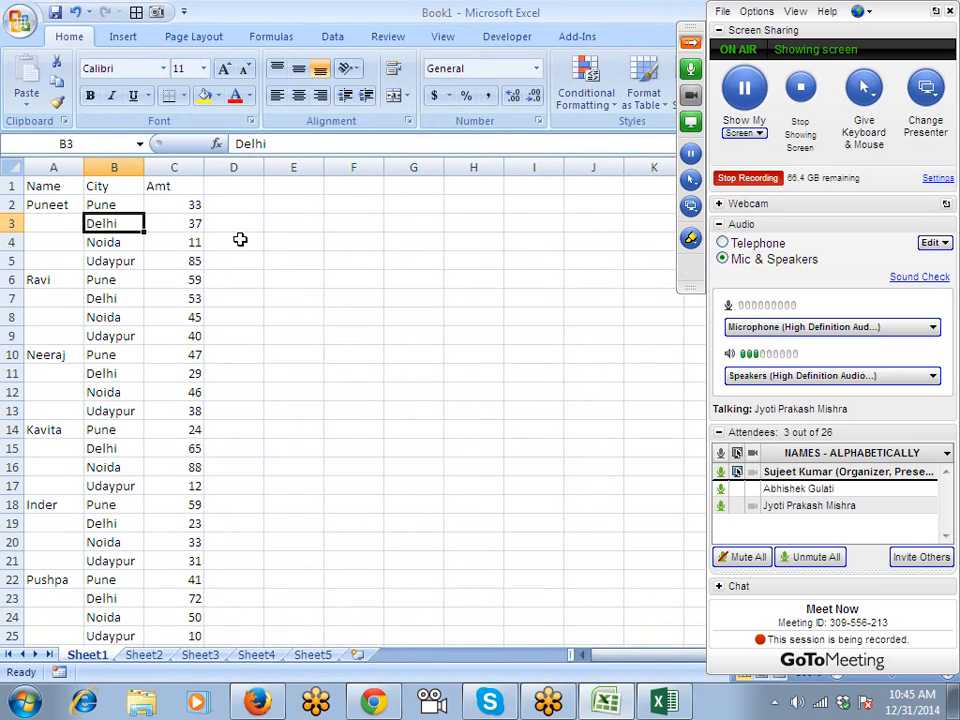
pyautogui.click(124, 317)
pyautogui.scroll(-5, 124, 317)
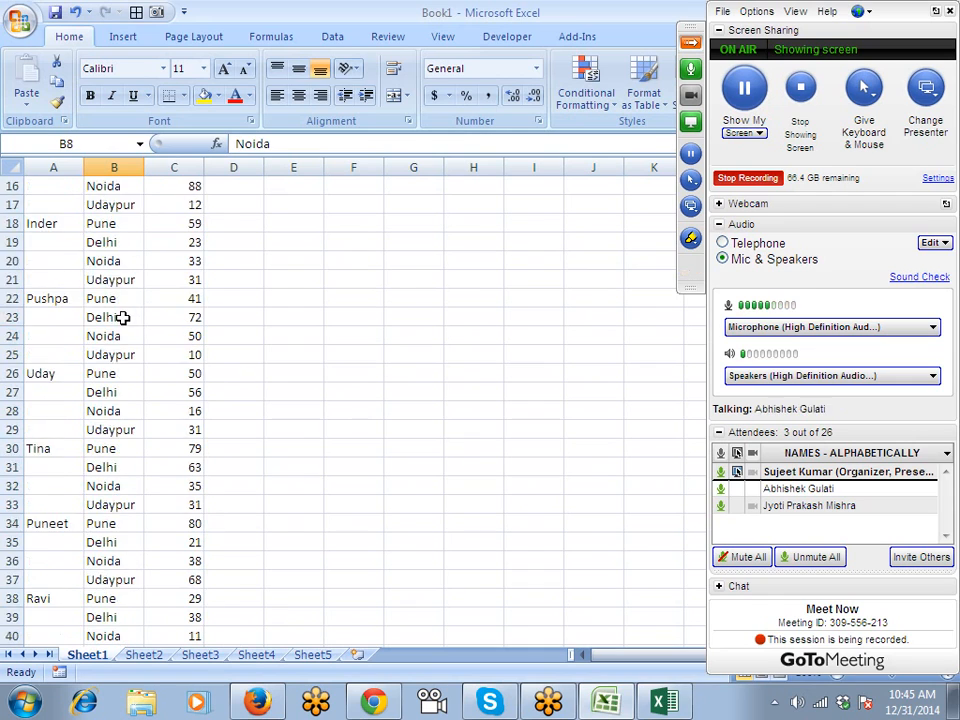
pyautogui.scroll(5, 124, 317)
pyautogui.scroll(-6, 80, 298)
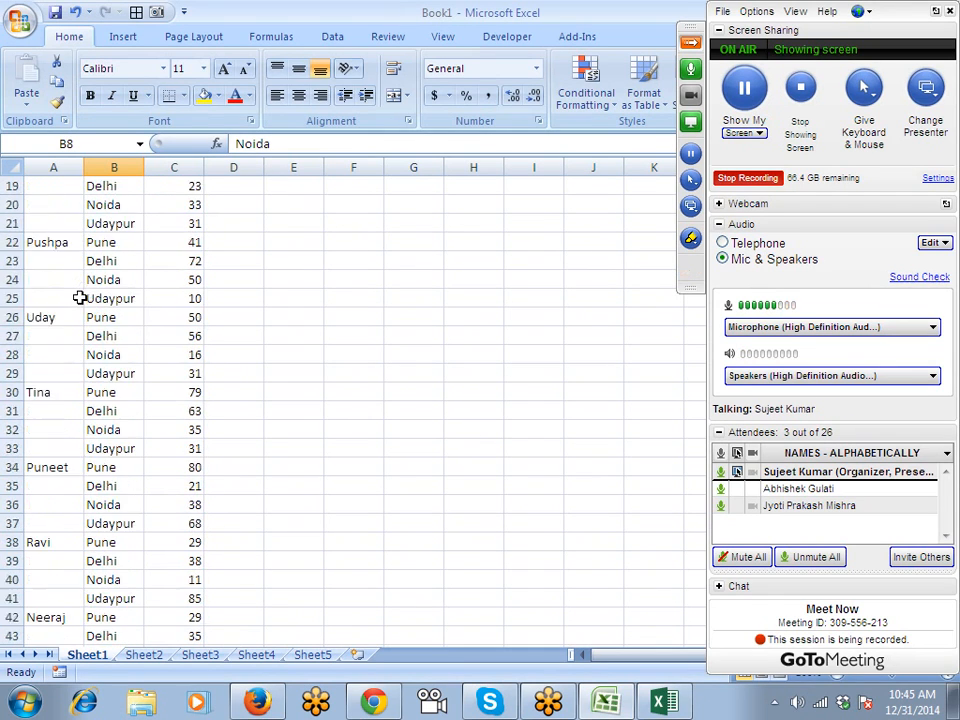
pyautogui.scroll(6, 80, 298)
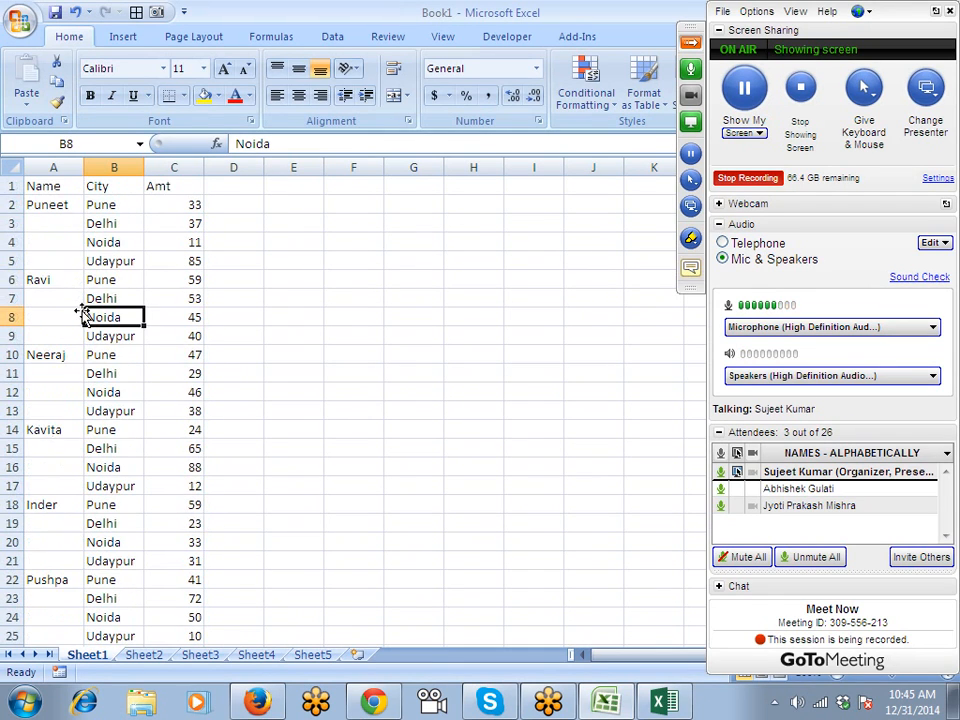
pyautogui.click(66, 190)
# Turn on AutoFilter and filter the Name column to show only Inder.
pyautogui.hotkey('ctrl', 'shift', 'l')
pyautogui.click(75, 186)
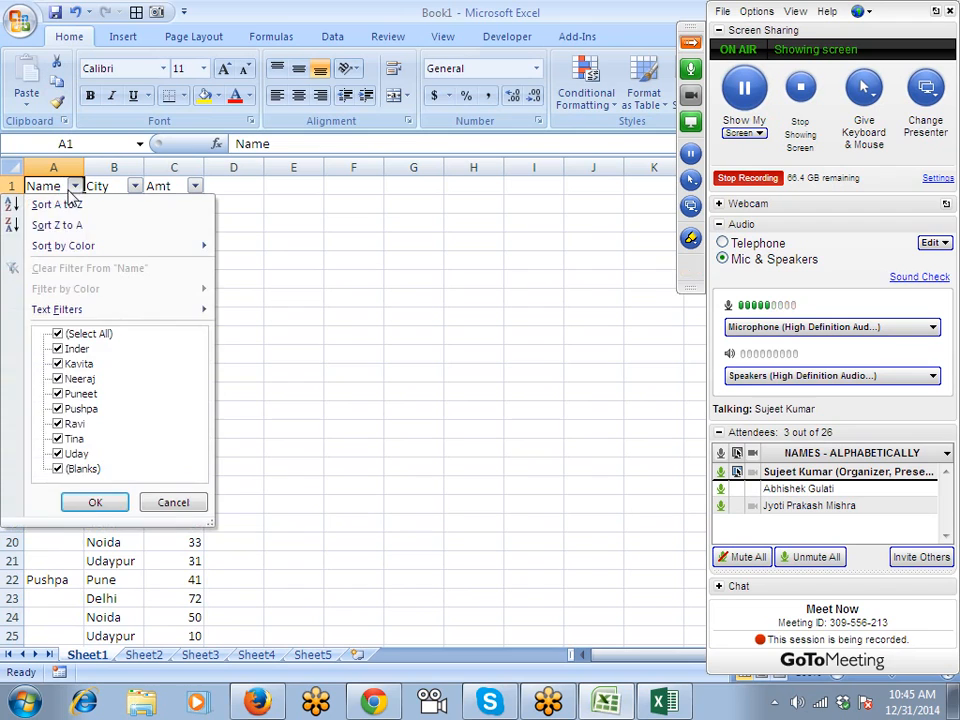
pyautogui.click(60, 333)
pyautogui.click(58, 348)
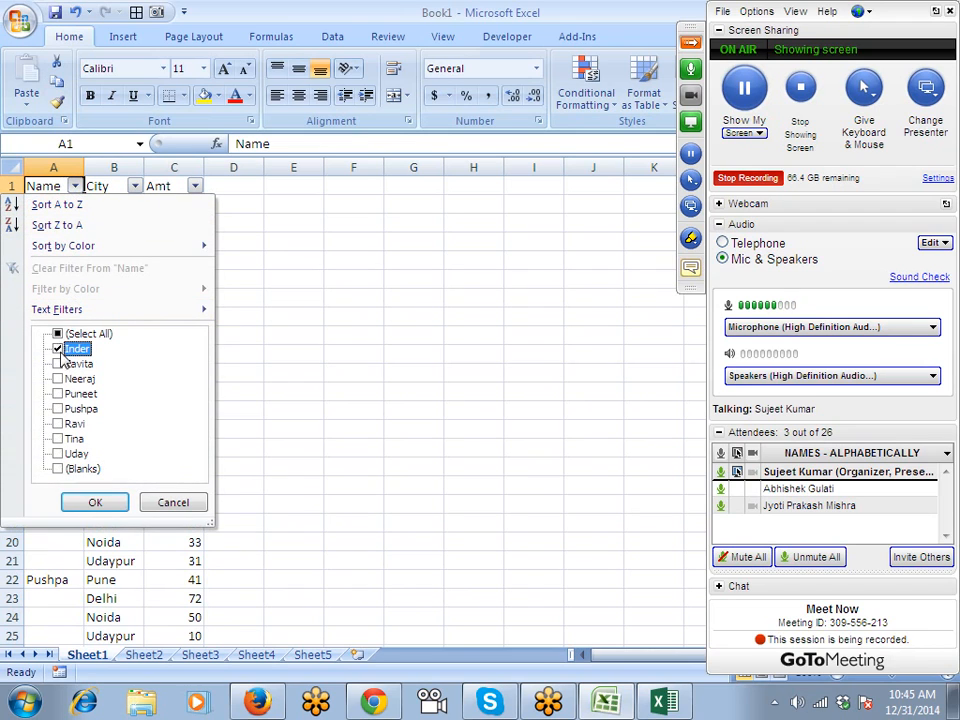
pyautogui.click(100, 501)
pyautogui.moveTo(108, 206); pyautogui.dragTo(193, 229)
# Reselect all names in the Name filter so every row shows again.
pyautogui.click(75, 186)
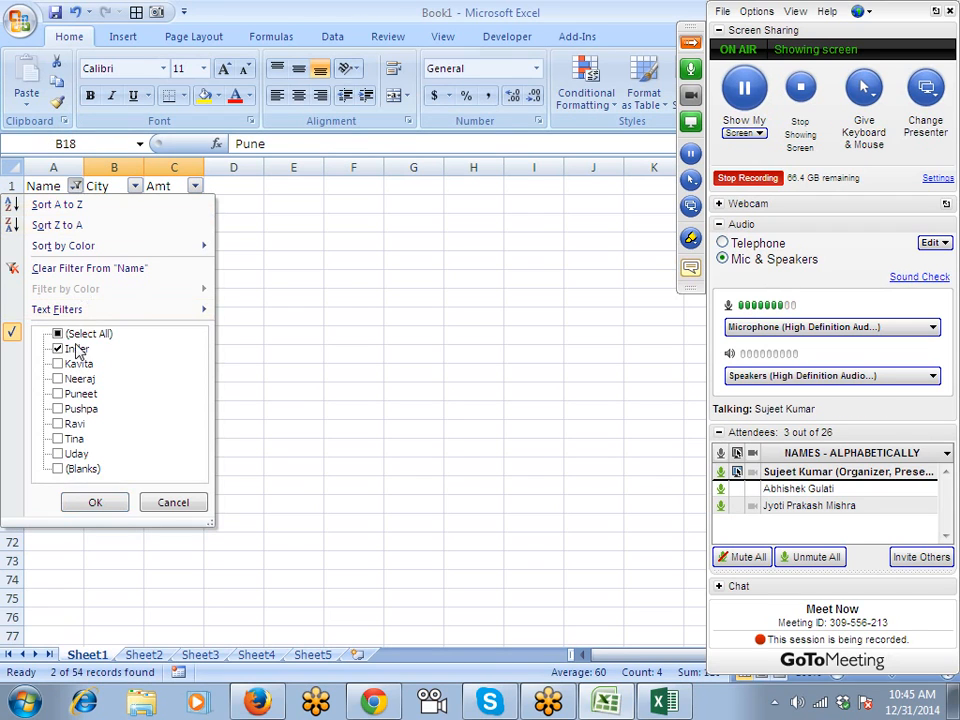
pyautogui.click(58, 334)
pyautogui.click(96, 504)
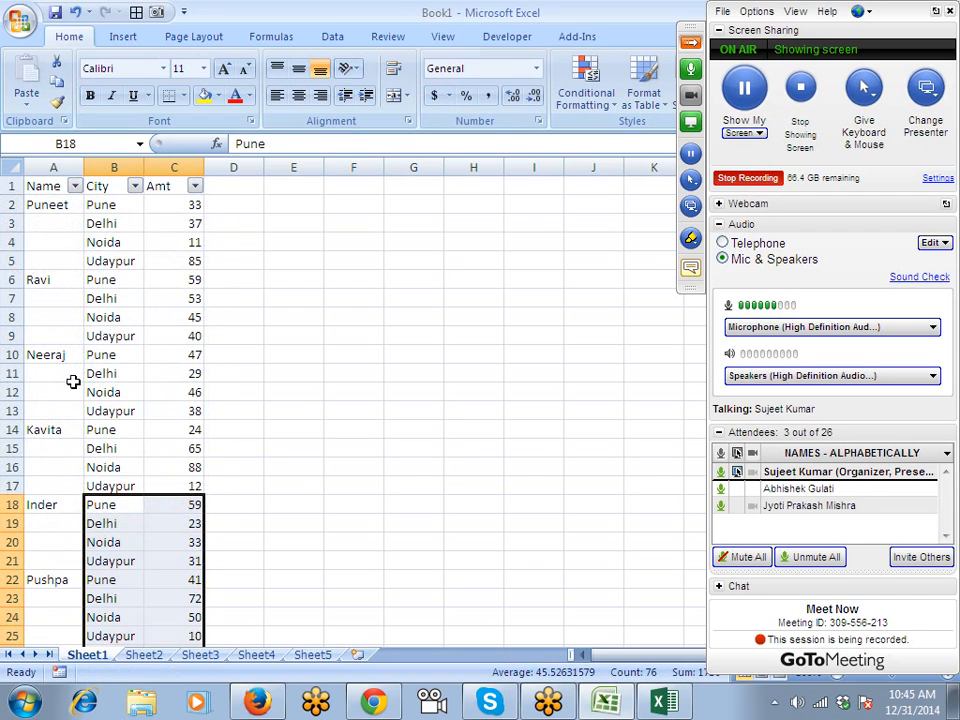
pyautogui.click(61, 287)
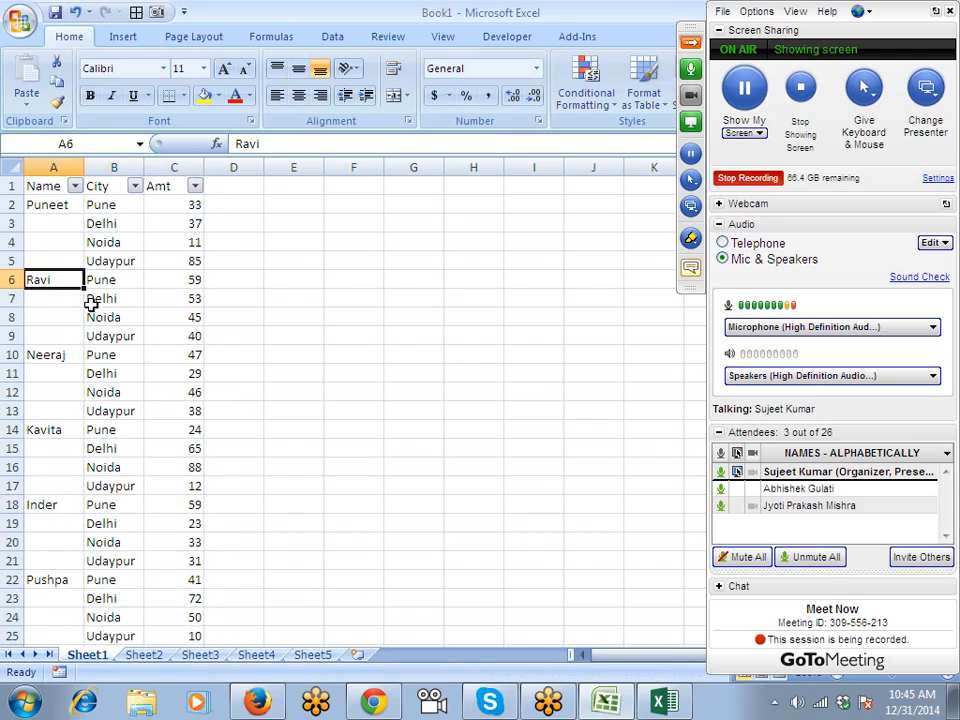
pyautogui.click(107, 340)
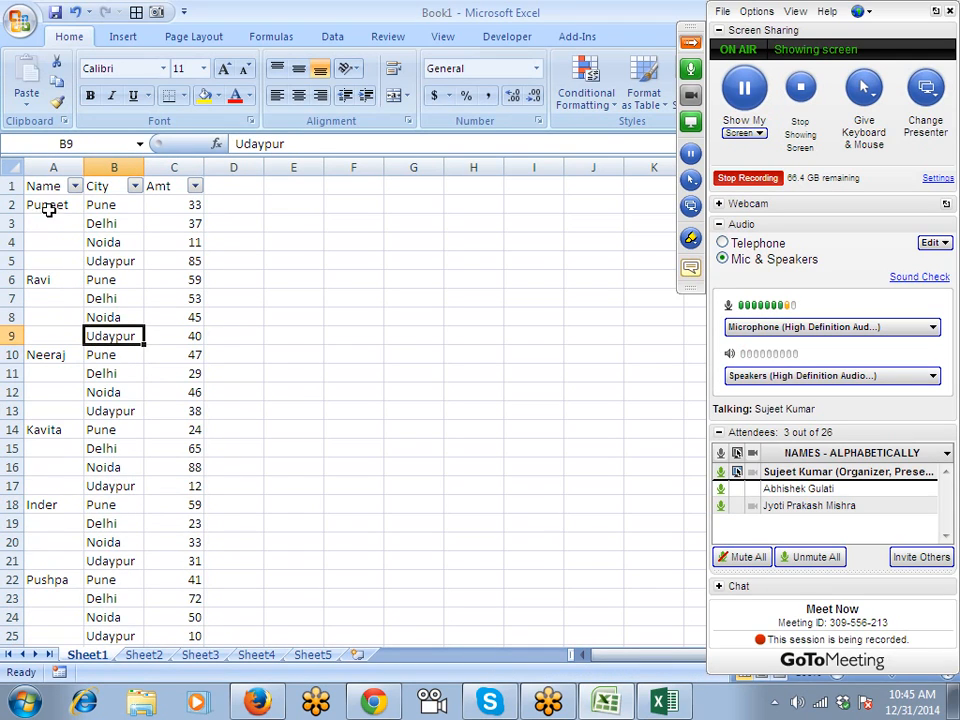
# Copy Puneet down into A3:A5 with Ctrl+D, then undo that fill.
pyautogui.moveTo(47, 206); pyautogui.dragTo(48, 259)
pyautogui.hotkey('ctrl', 'd')
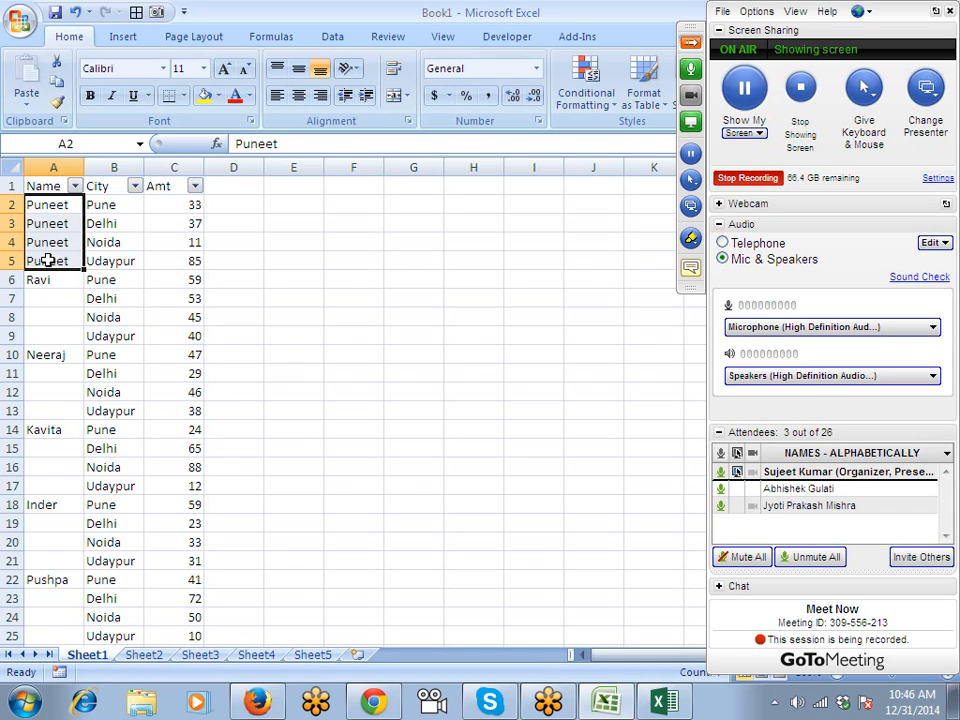
pyautogui.moveTo(47, 279); pyautogui.dragTo(53, 328)
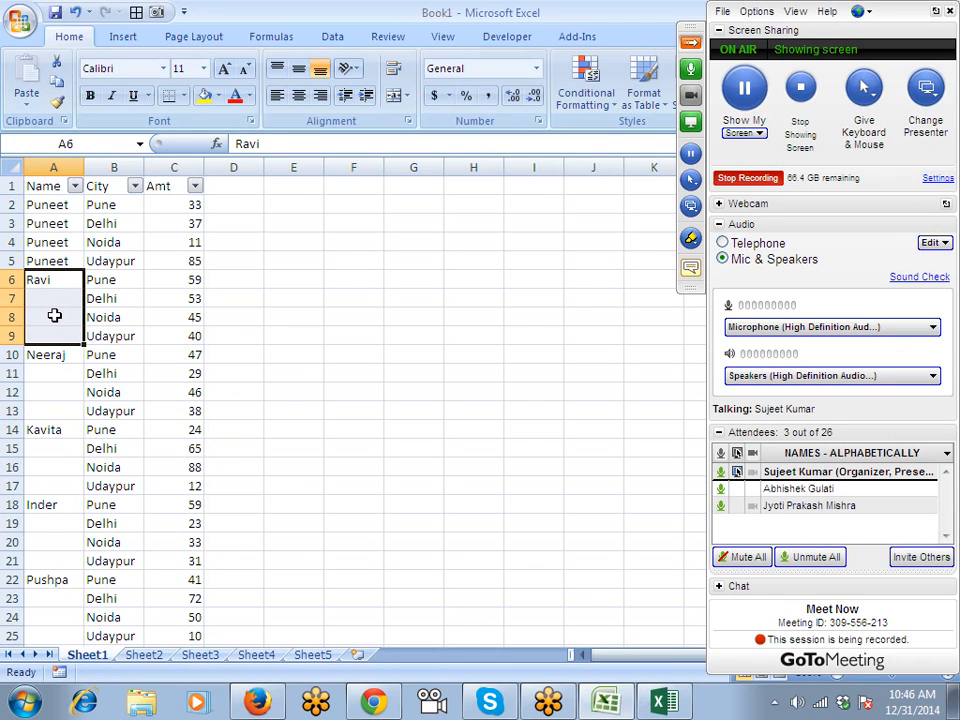
pyautogui.hotkey('ctrl', 'z')
# Scroll through the list and move to cell A6 holding Ravi.
pyautogui.scroll(-13, 55, 315)
pyautogui.scroll(3, 55, 314)
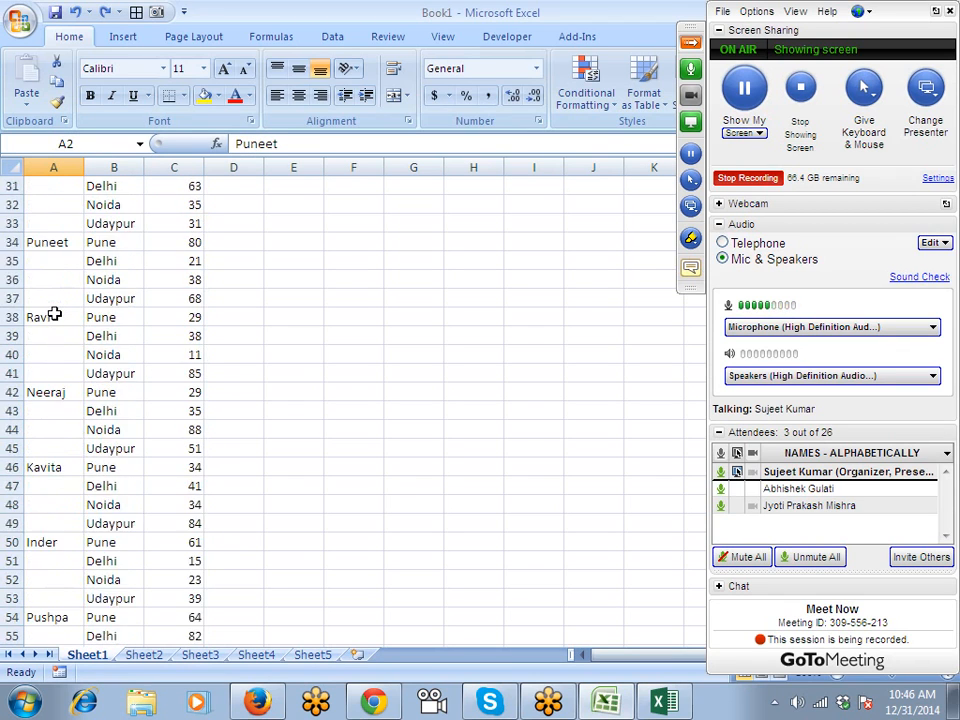
pyautogui.scroll(10, 55, 315)
pyautogui.scroll(-11, 54, 313)
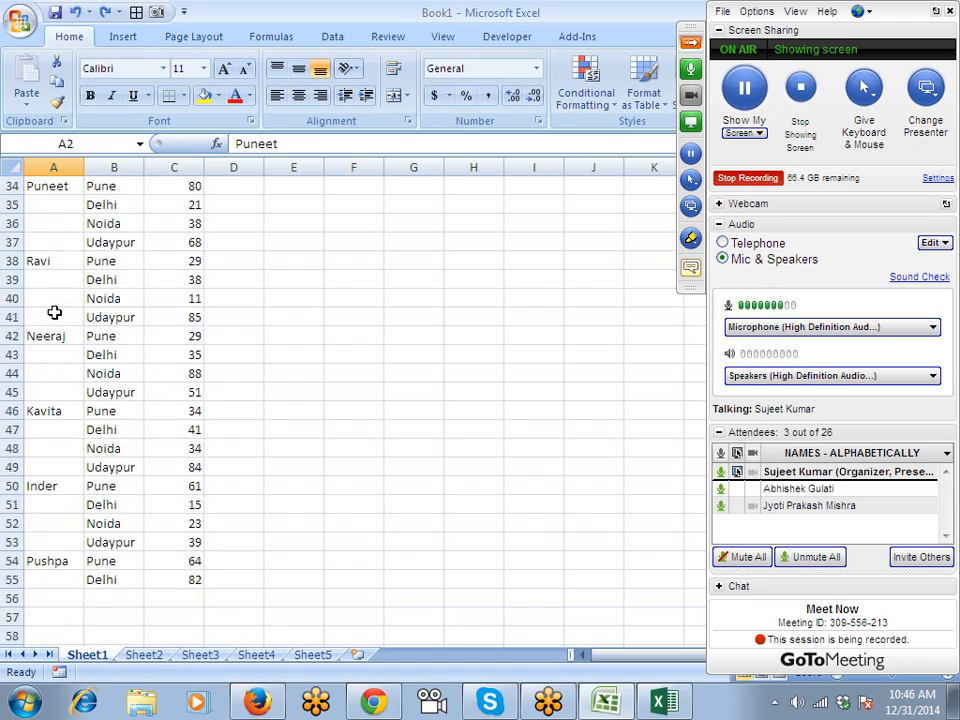
pyautogui.scroll(-5, 54, 313)
pyautogui.scroll(1, 54, 313)
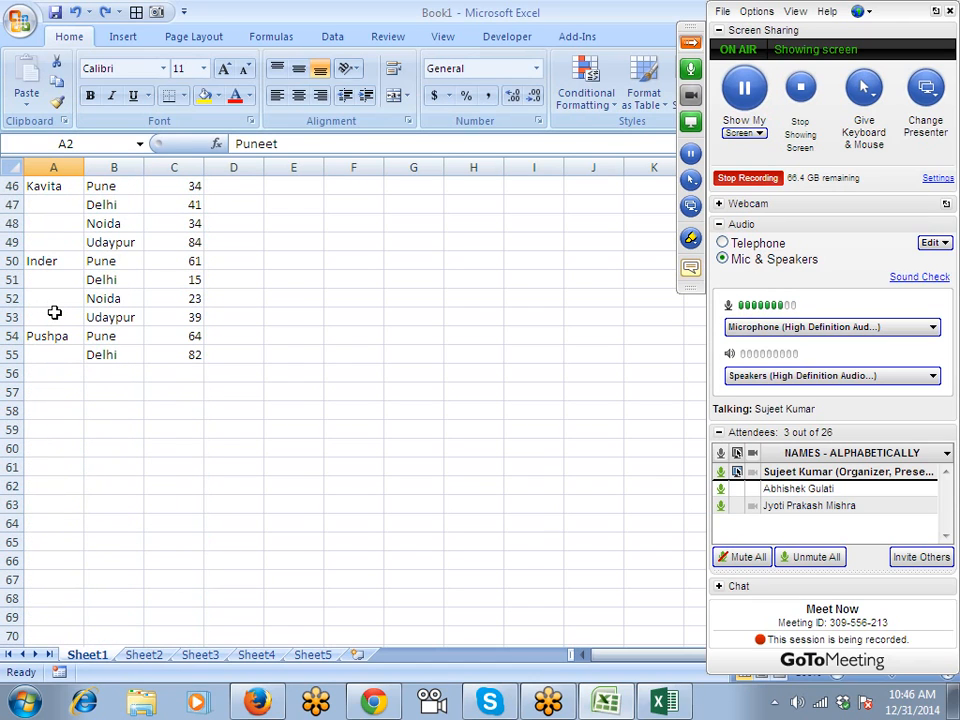
pyautogui.scroll(15, 55, 313)
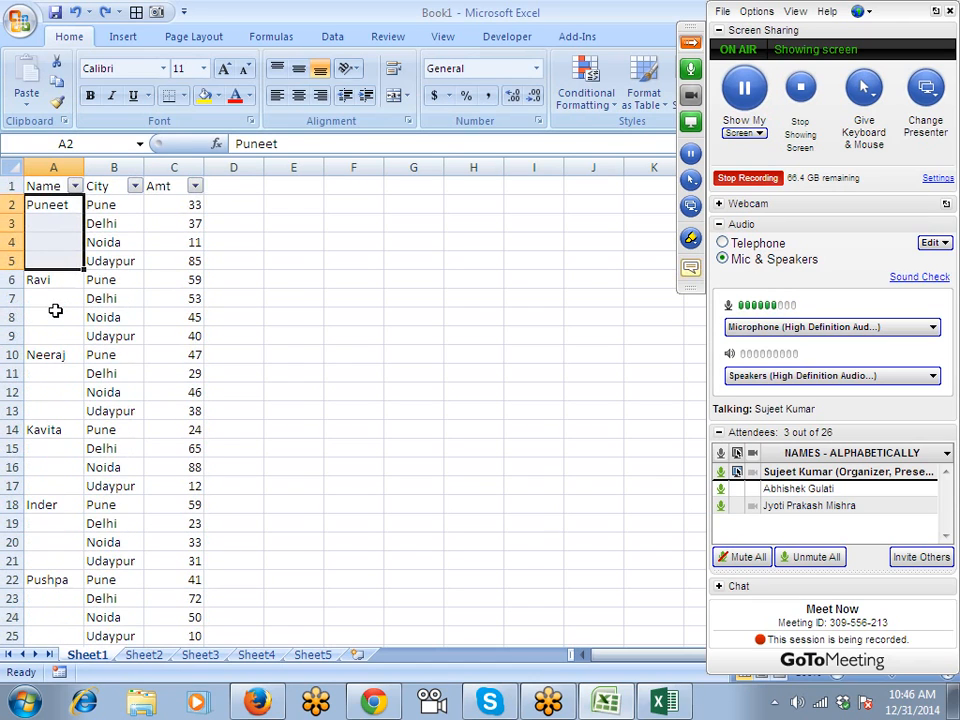
pyautogui.hotkey('ctrl', 'Down')
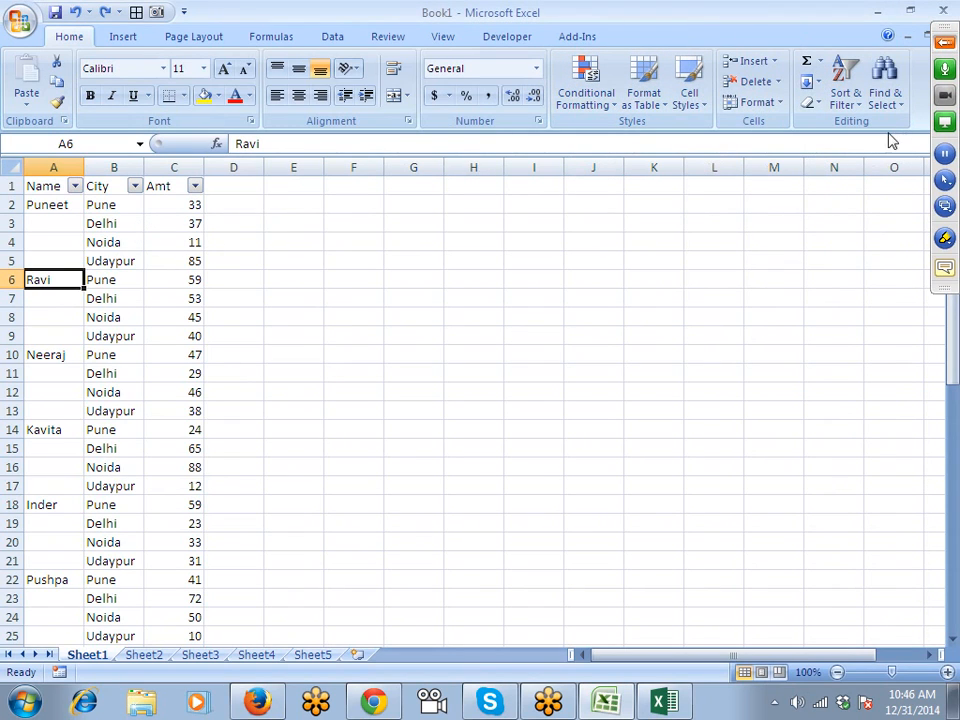
# Select every blank cell in the table via Go To Special > Blanks.
pyautogui.click(897, 102)
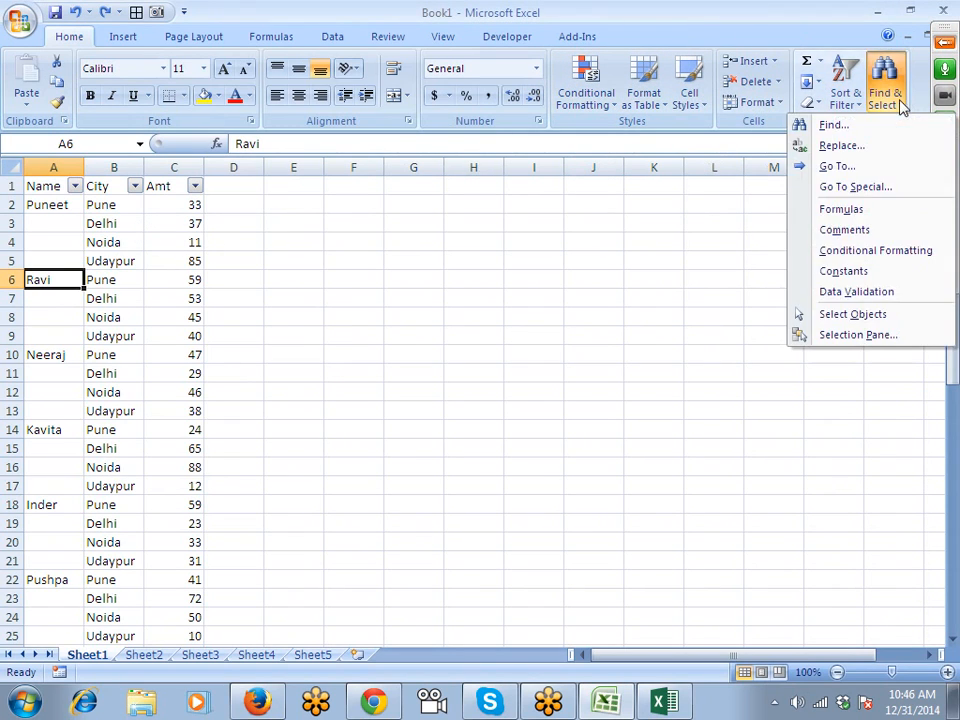
pyautogui.click(876, 188)
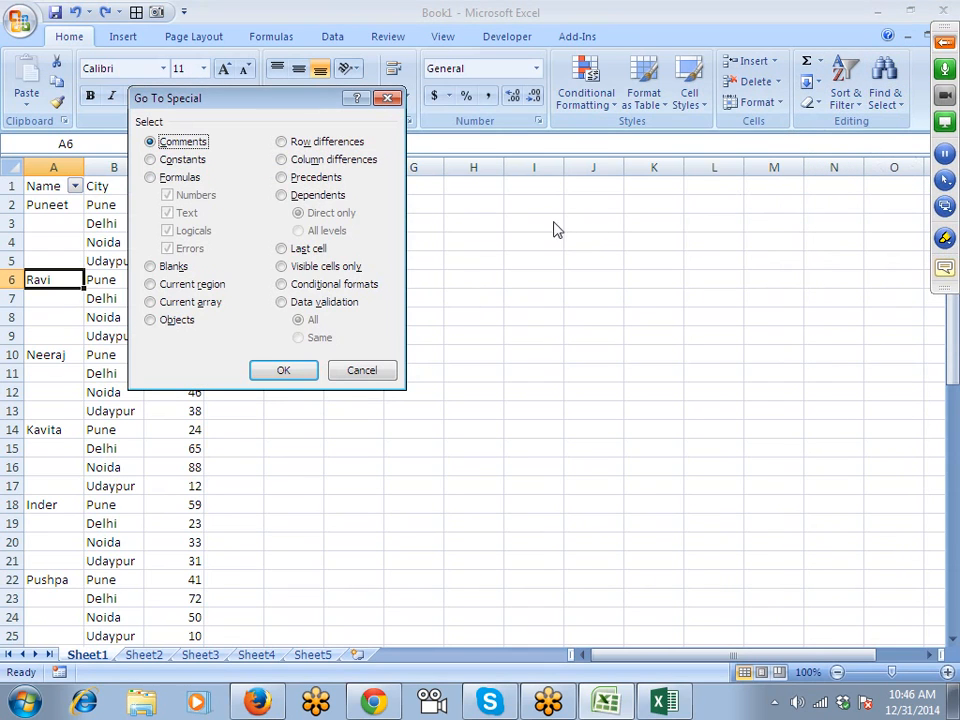
pyautogui.moveTo(321, 98); pyautogui.dragTo(449, 100)
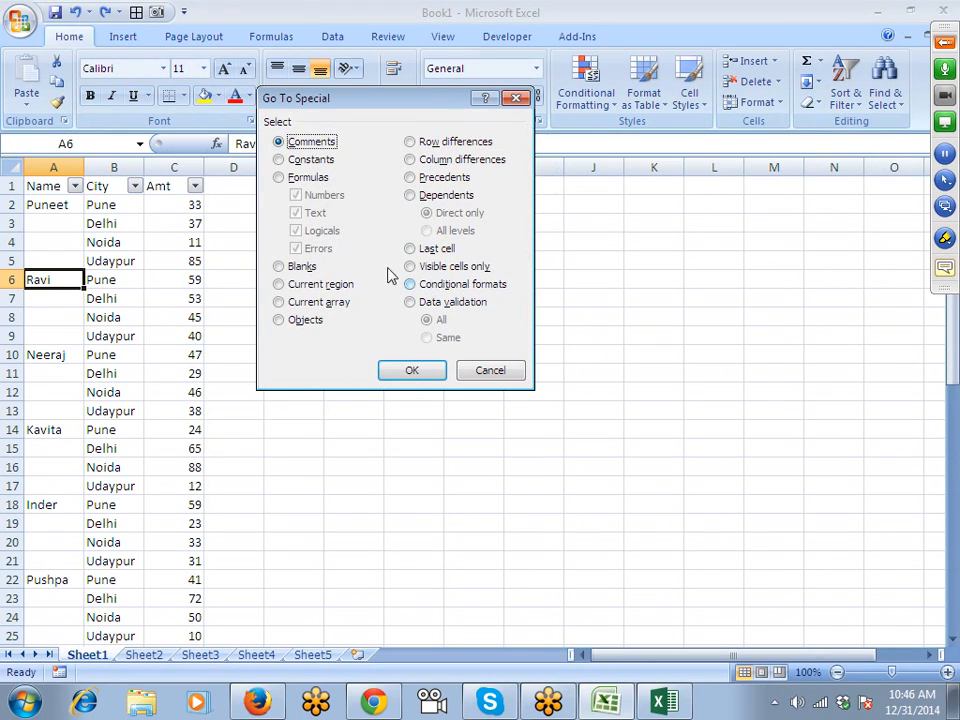
pyautogui.click(300, 266)
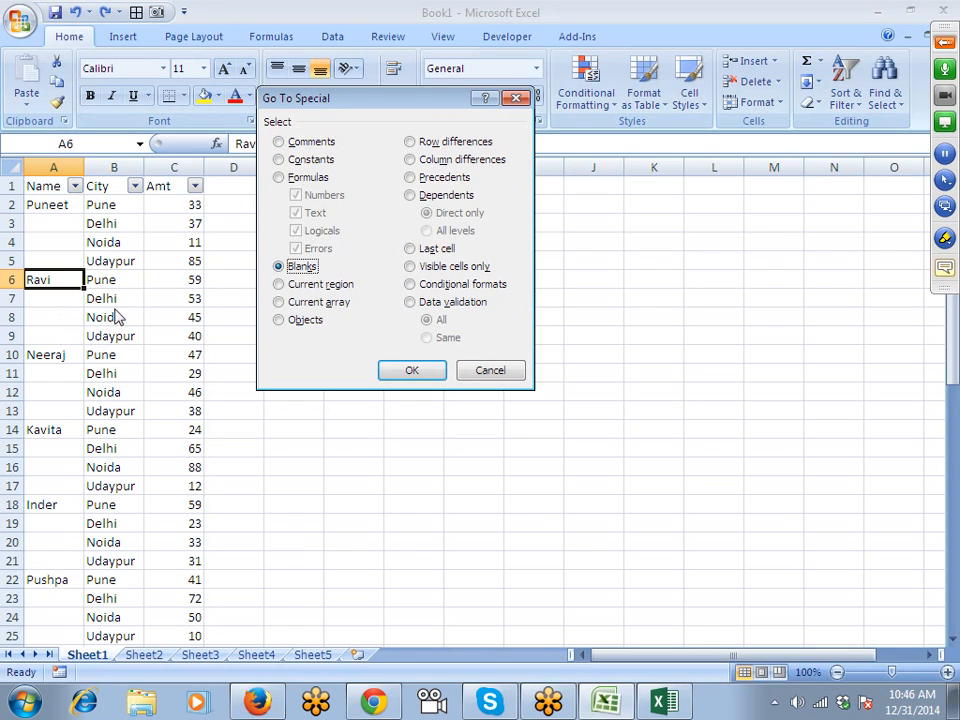
pyautogui.click(408, 371)
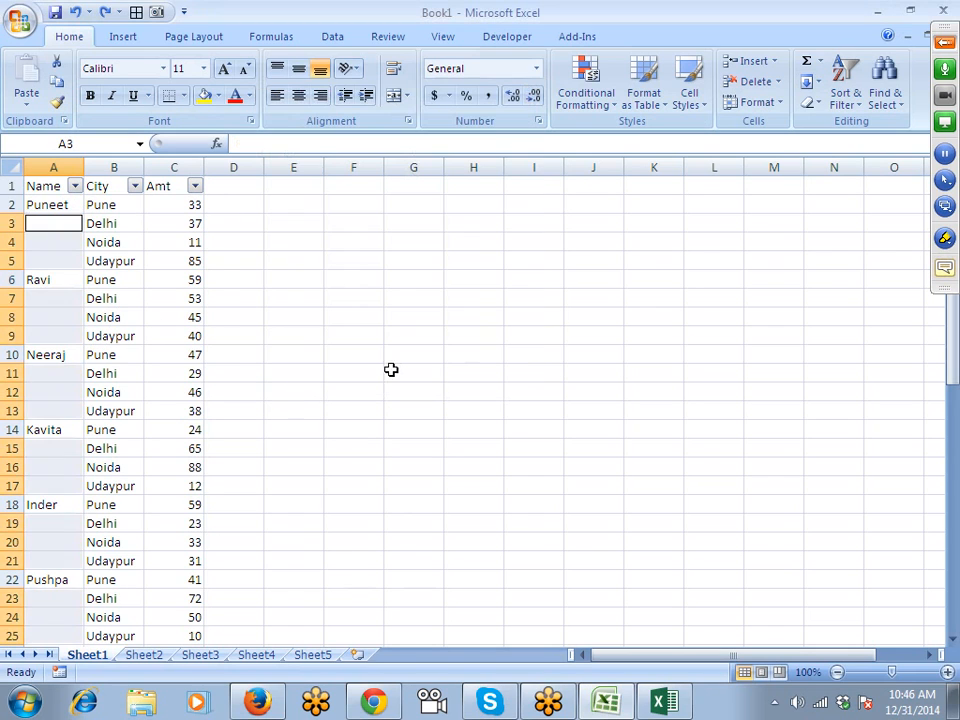
pyautogui.scroll(-14, 150, 330)
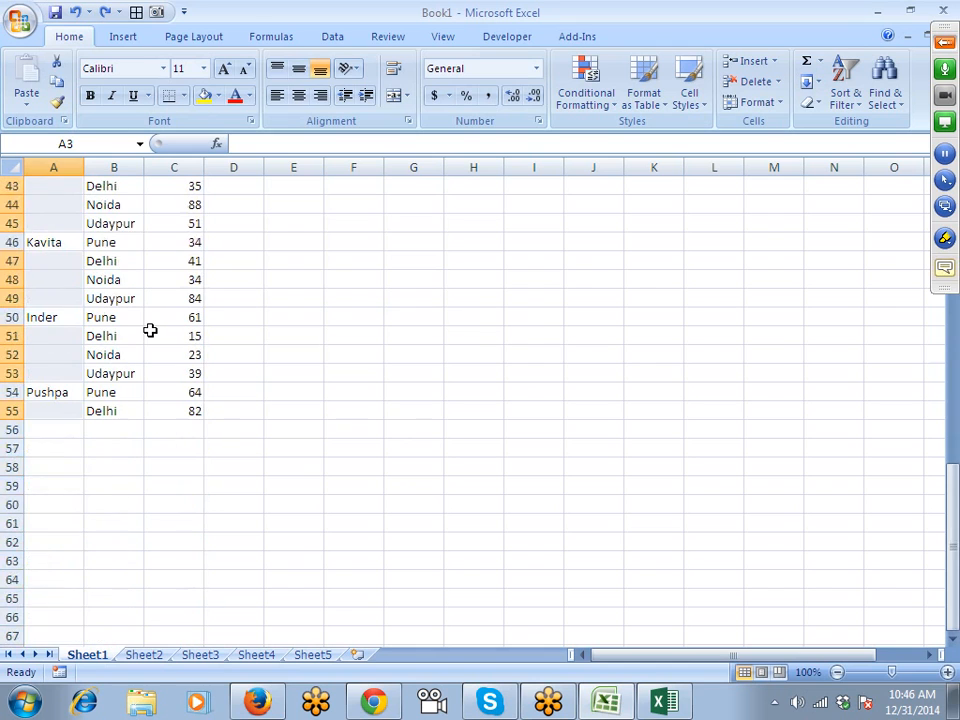
pyautogui.scroll(14, 150, 330)
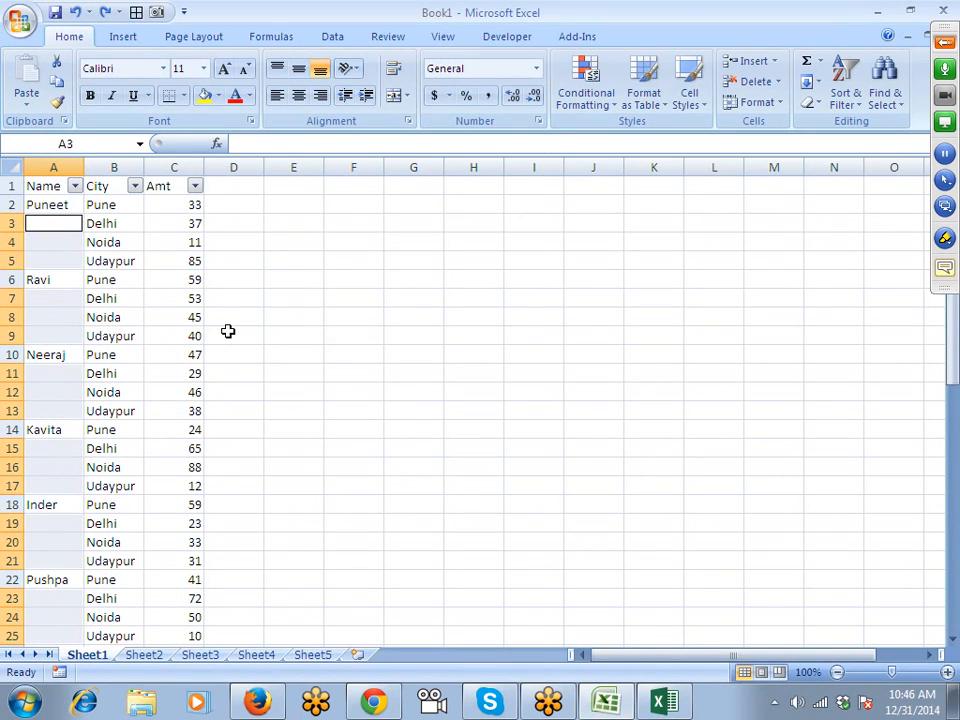
# Enter =A2 into all selected blank cells at once with Ctrl+Enter.
pyautogui.write('=')
pyautogui.press('Up')
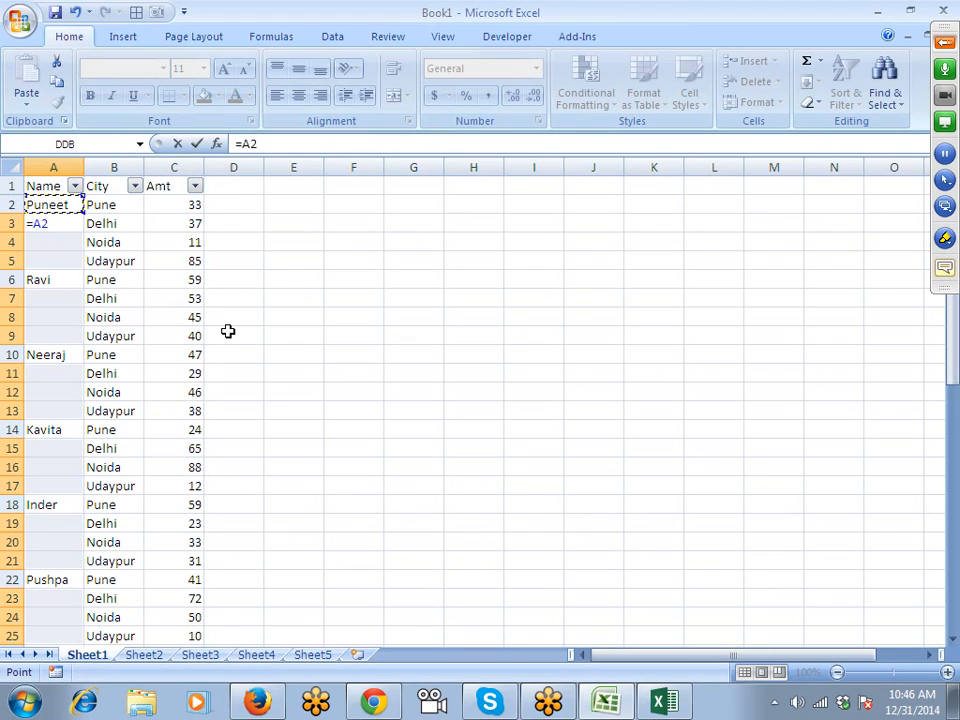
pyautogui.hotkey('ctrl', 'Return')
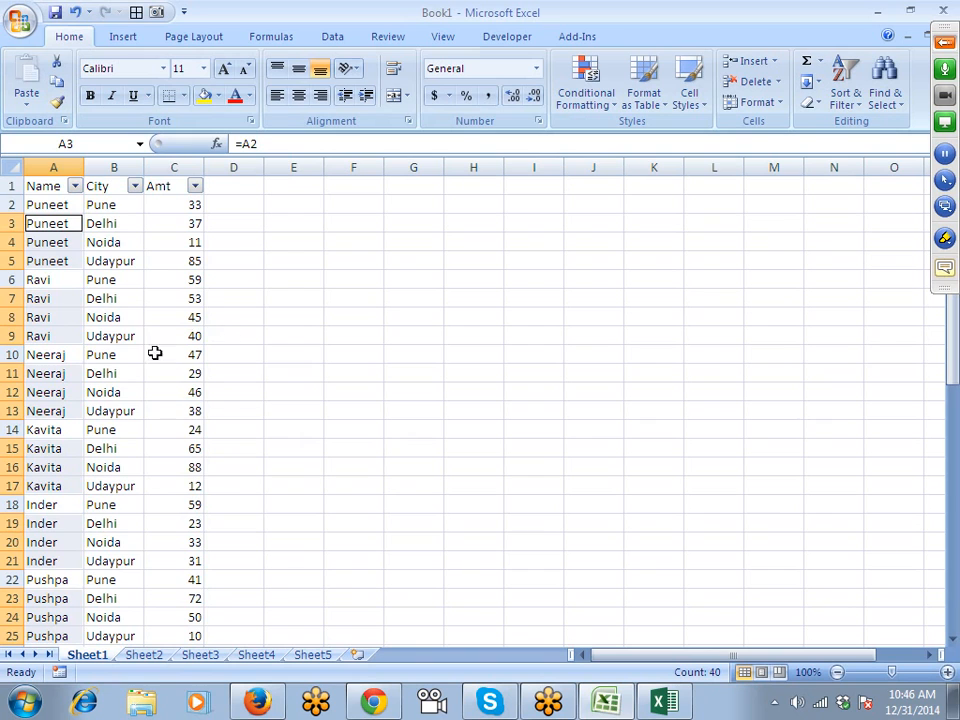
pyautogui.scroll(-11, 99, 373)
pyautogui.scroll(-2, 99, 373)
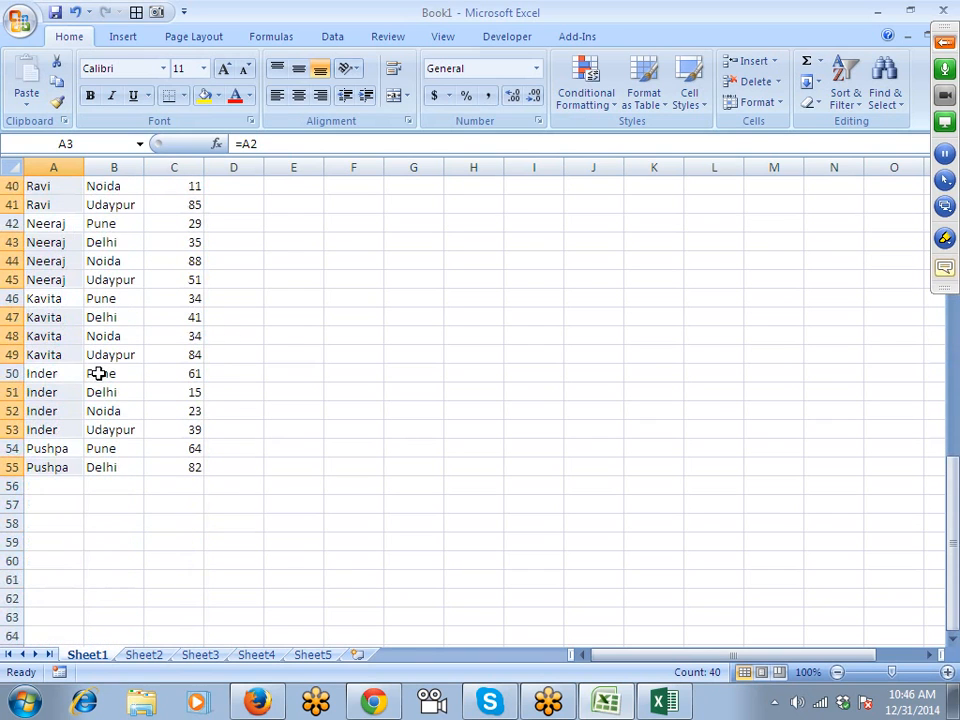
pyautogui.scroll(13, 99, 373)
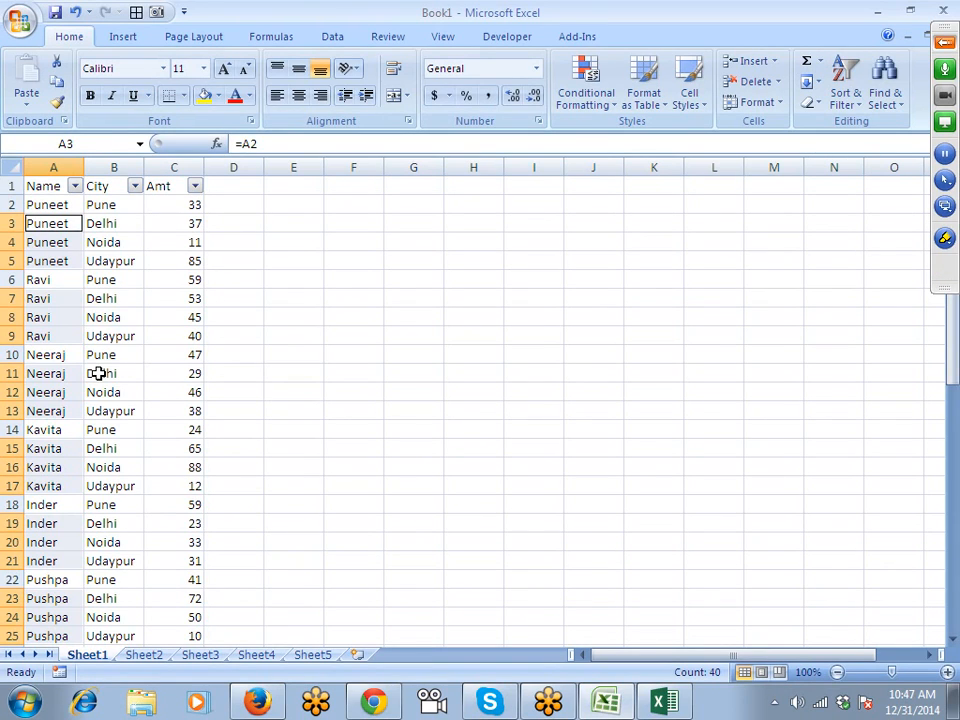
# Drop the multi-selection, revert the name fill, and select the empty block F4:I12.
pyautogui.click(97, 278)
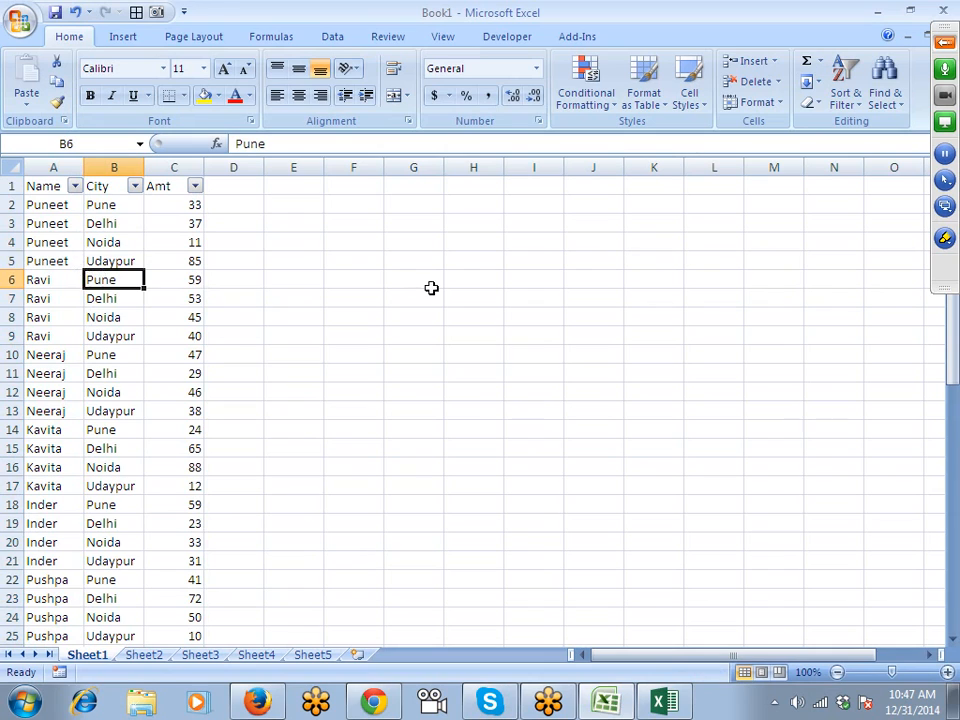
pyautogui.hotkey('ctrl', 'y')
pyautogui.moveTo(354, 241); pyautogui.dragTo(520, 366)
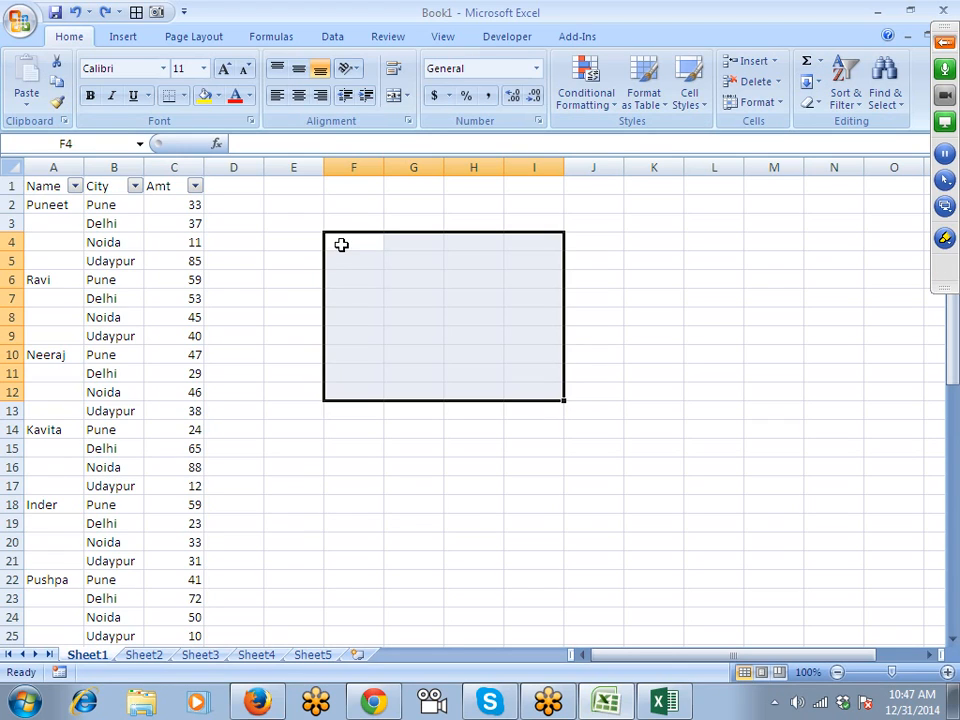
# Enter 1254 into all cells of F4:I12 with Ctrl+Enter, then delete it.
pyautogui.write('1254')
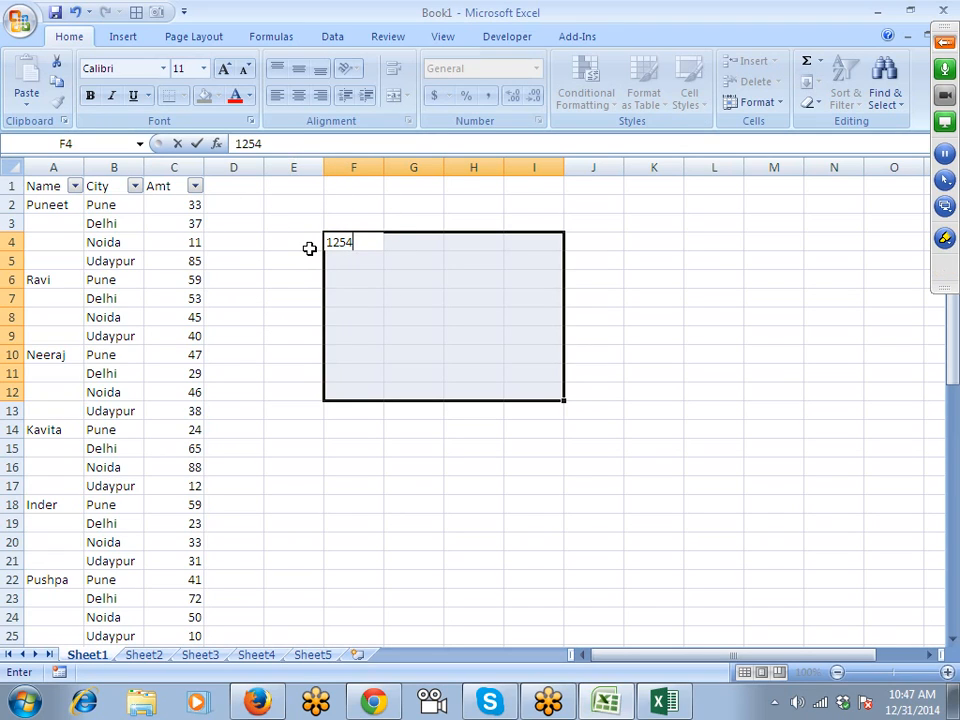
pyautogui.hotkey('ctrl', 'Return')
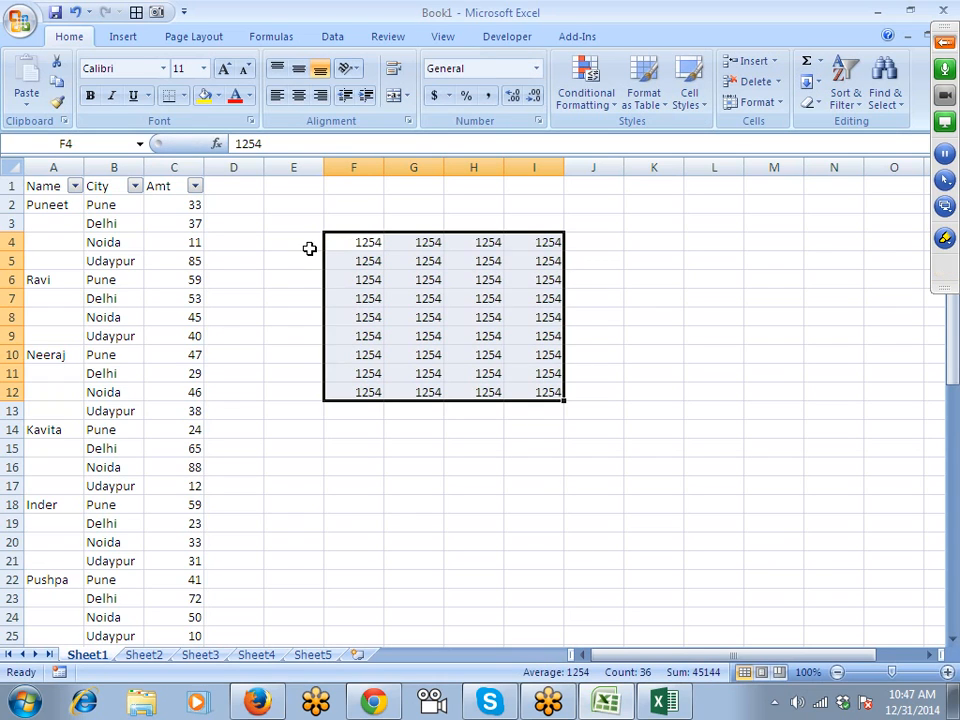
pyautogui.press('Delete')
pyautogui.click(309, 248)
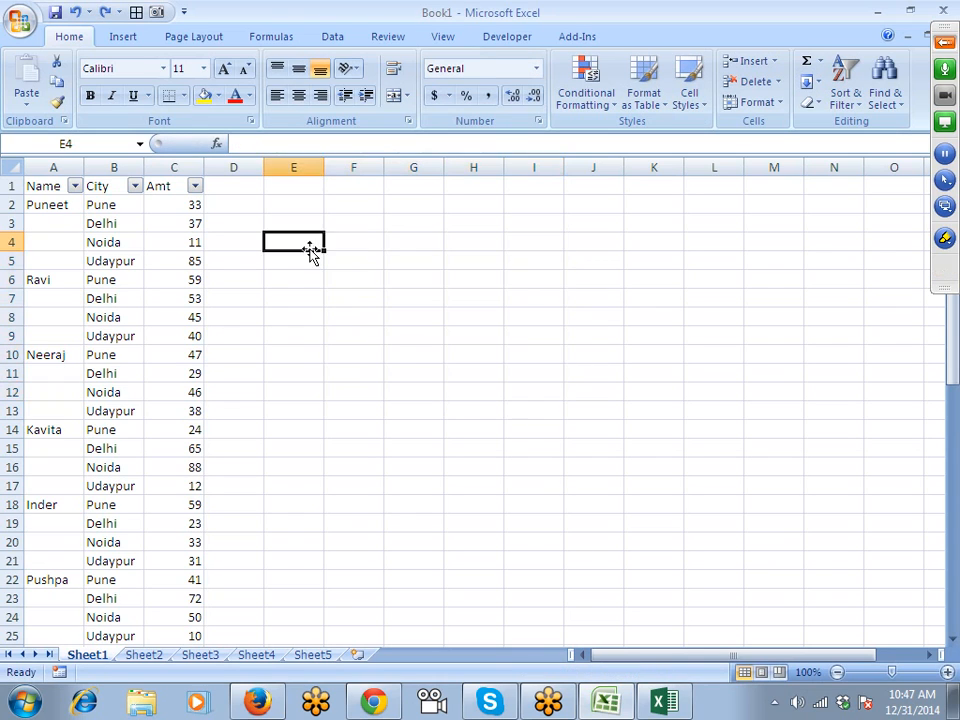
# Select every blank cell in the table via Go To Special > Blanks.
pyautogui.press('Left')
pyautogui.press('Left')
pyautogui.press('Left')
pyautogui.press('Left')
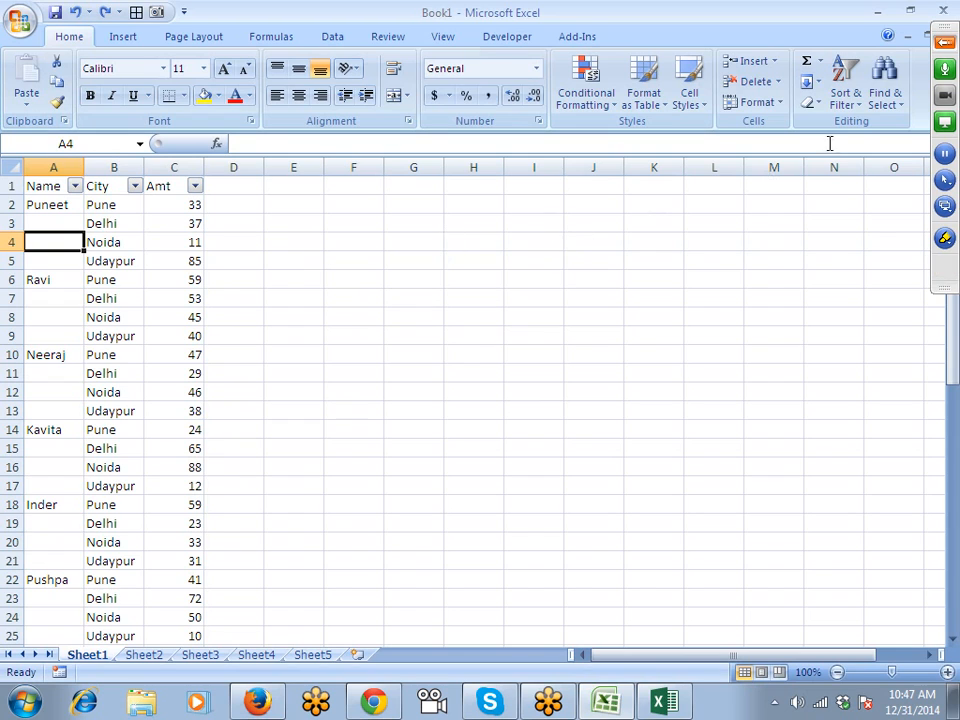
pyautogui.click(890, 104)
pyautogui.click(812, 188)
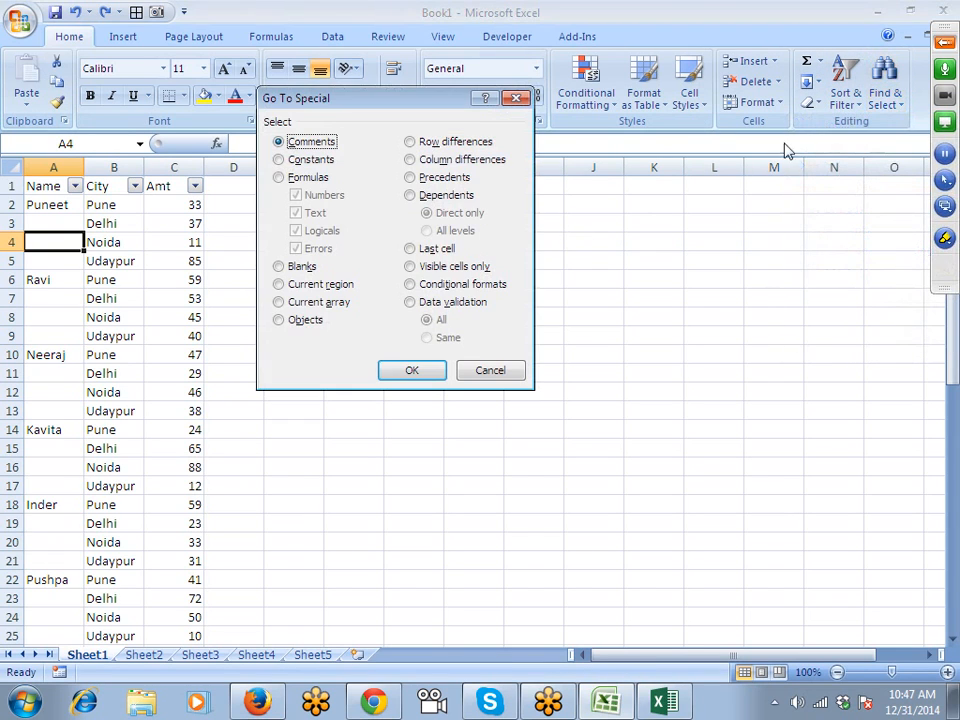
pyautogui.click(306, 268)
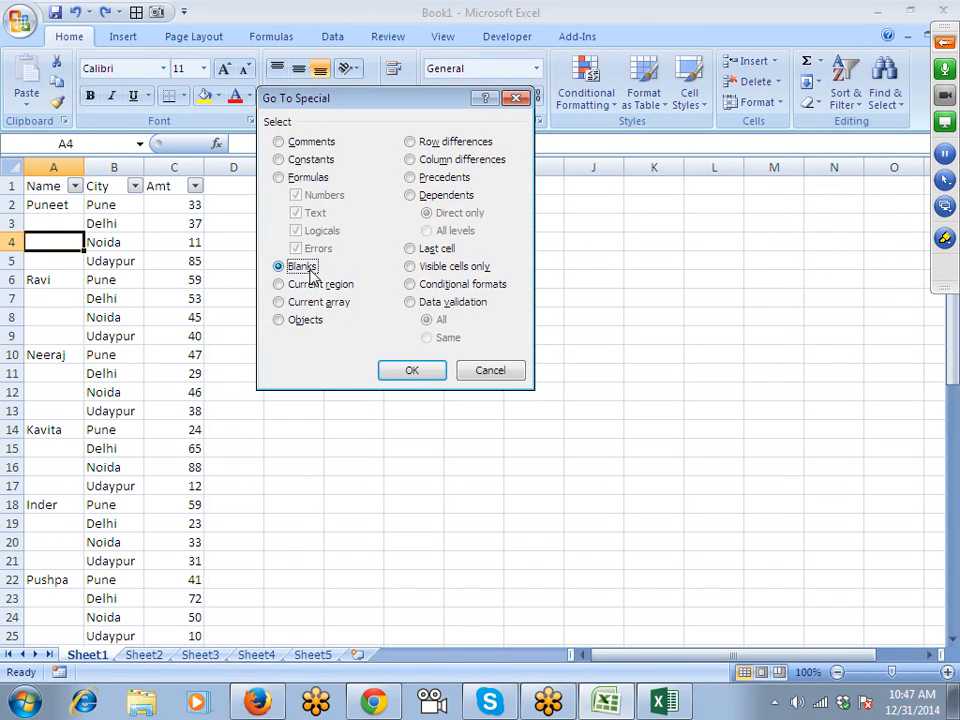
pyautogui.click(411, 374)
pyautogui.scroll(-13, 369, 415)
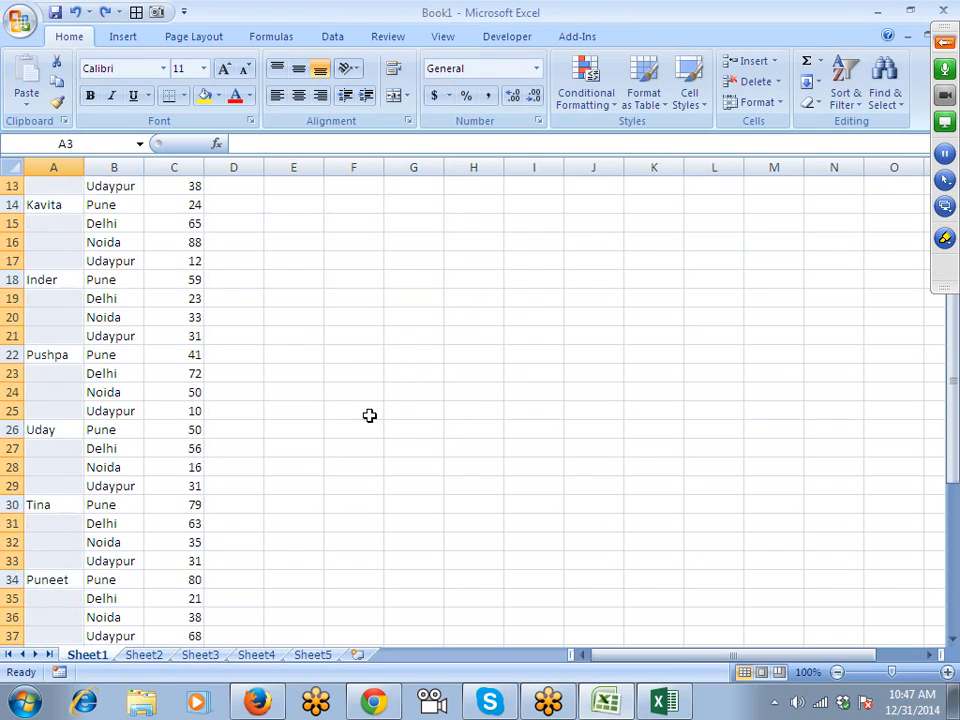
pyautogui.scroll(-2, 369, 415)
pyautogui.scroll(15, 370, 413)
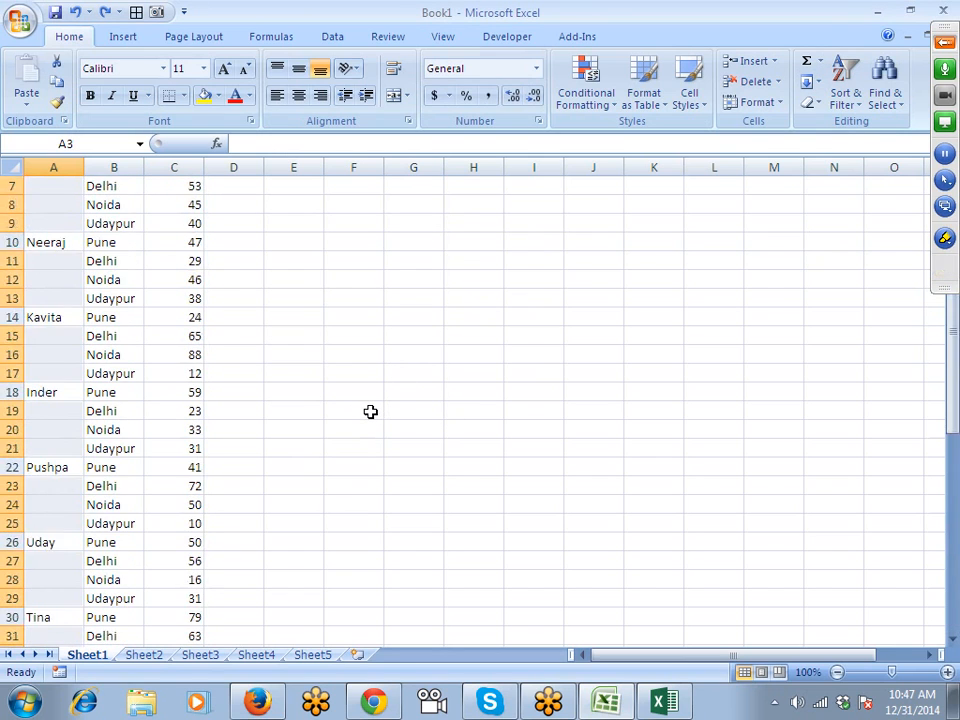
# Fill the selected blanks with =A2 using Ctrl+Enter, then undo it.
pyautogui.write('=')
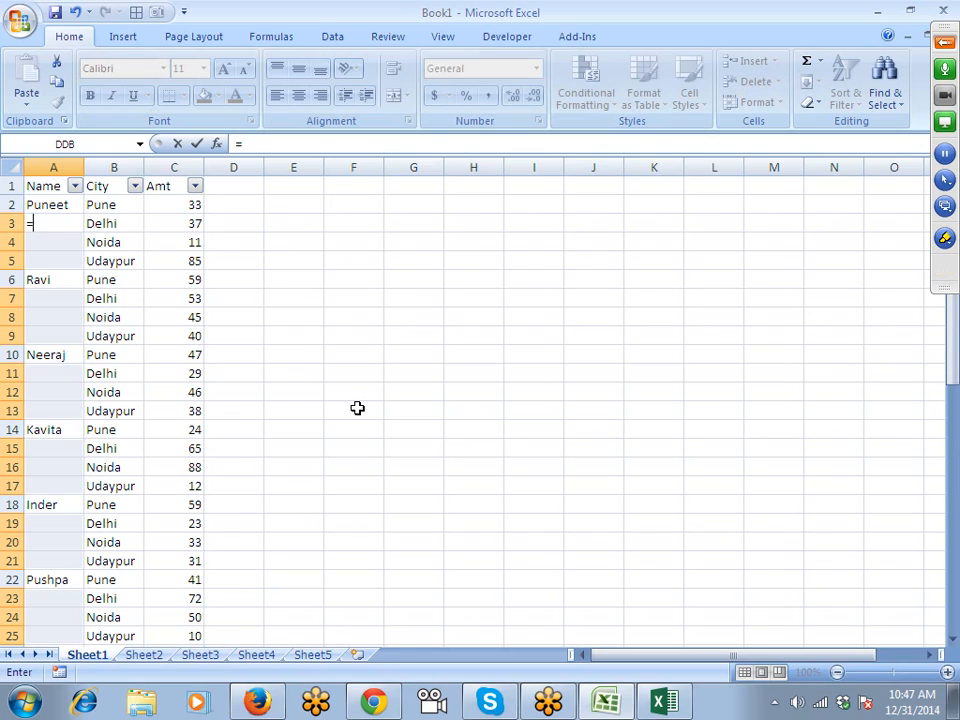
pyautogui.press('Up')
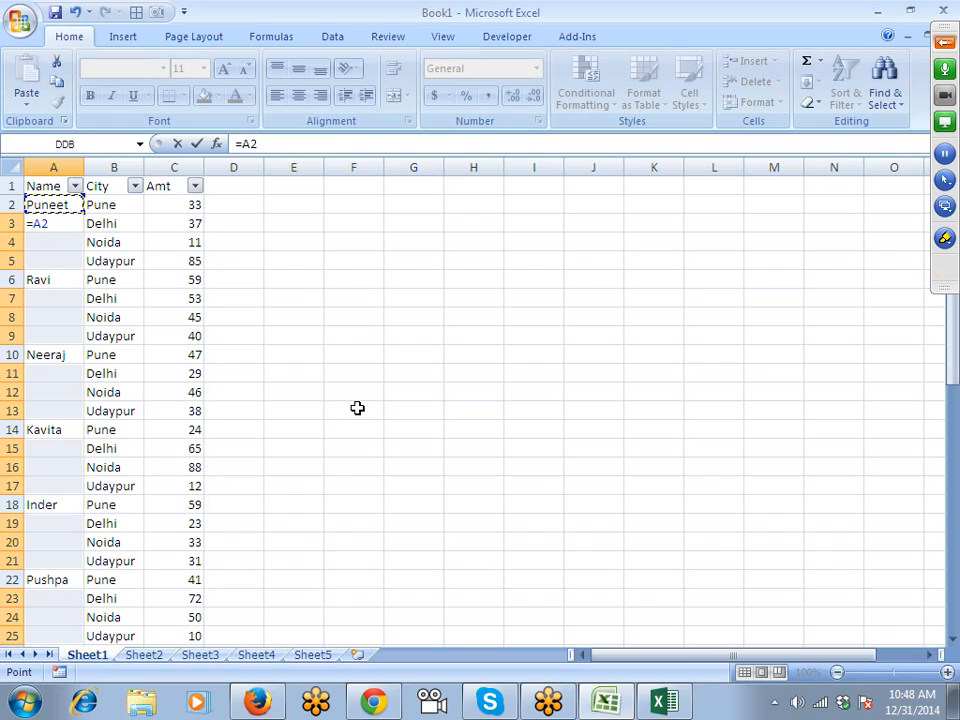
pyautogui.hotkey('ctrl', 'Return')
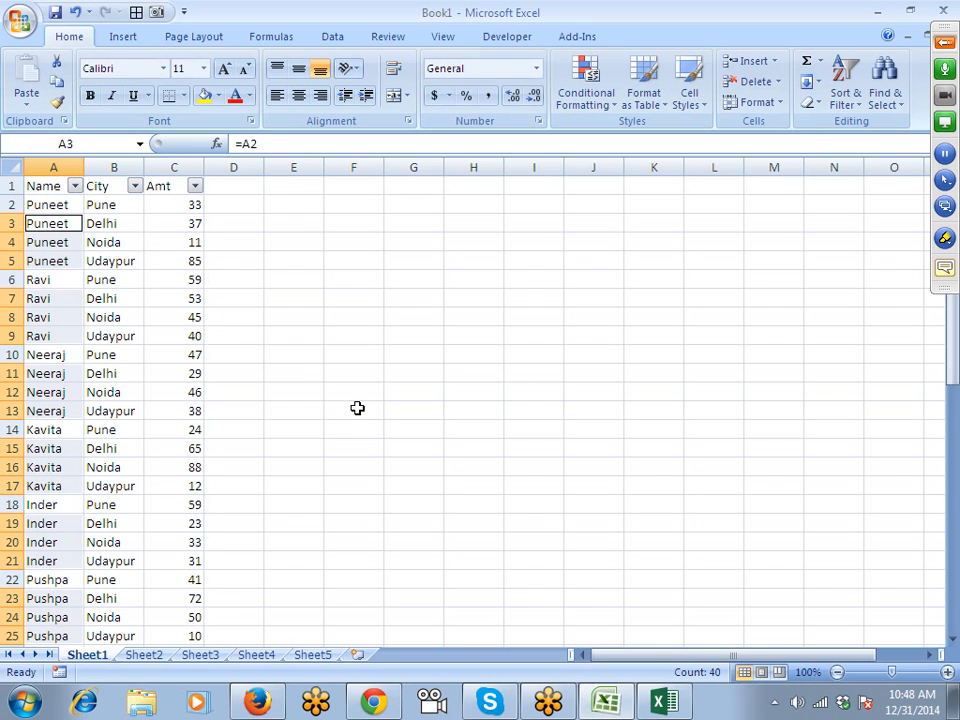
pyautogui.hotkey('ctrl', 'z')
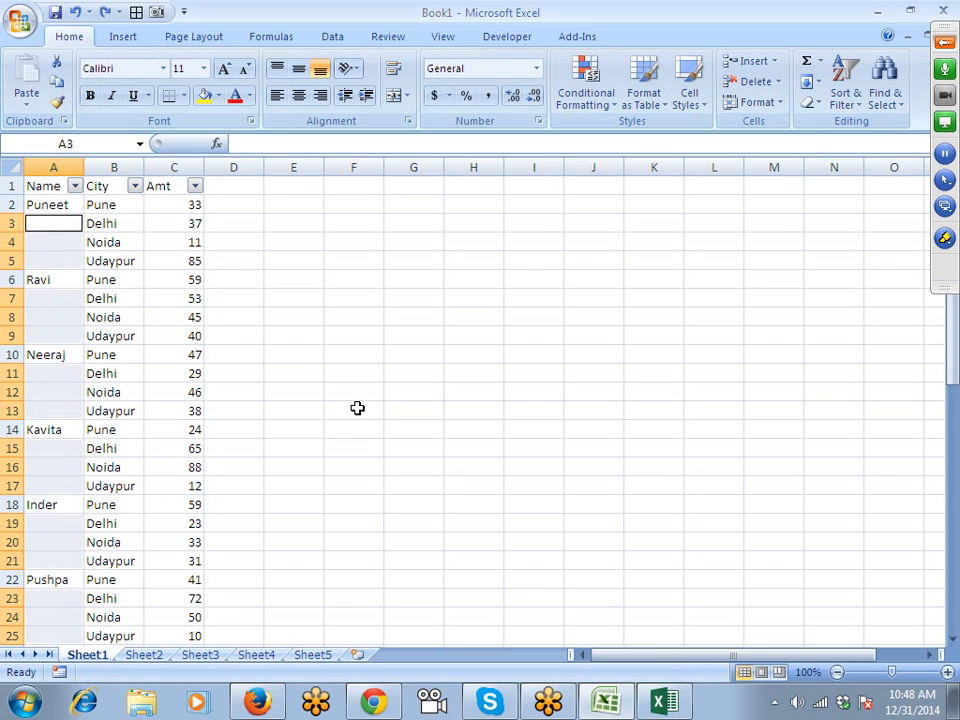
# Move the names in A2:A54 down one row to A3:A55.
pyautogui.click(74, 210)
pyautogui.scroll(-18, 80, 220)
pyautogui.scroll(2, 62, 273)
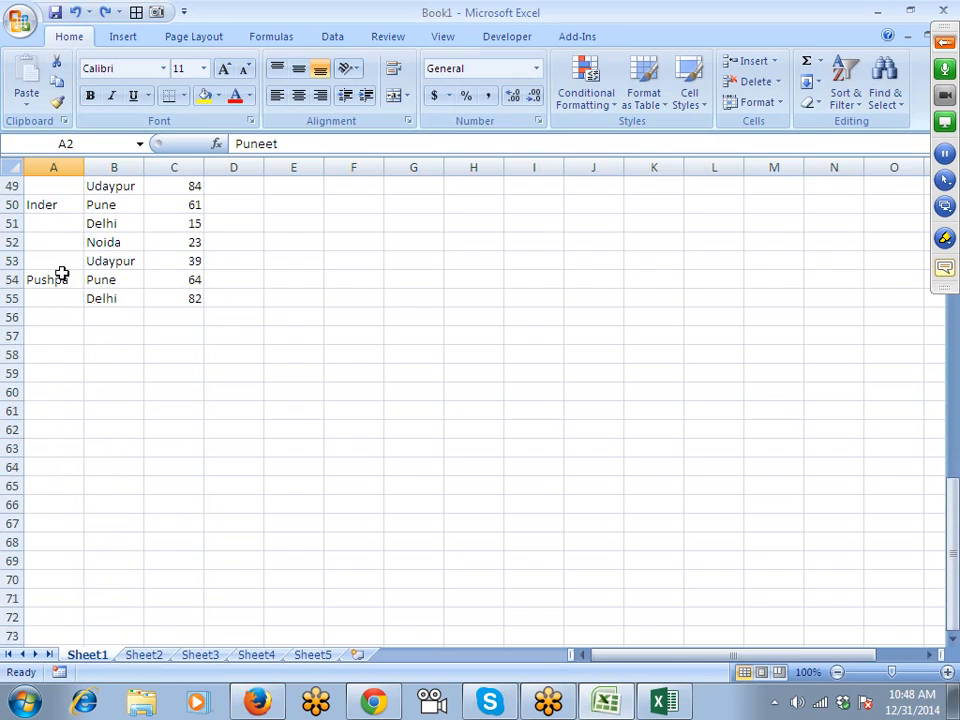
pyautogui.keyDown('shift'); pyautogui.click(62, 273); pyautogui.keyUp('shift')
pyautogui.moveTo(60, 289)
pyautogui.mouseDown()
pyautogui.moveTo(61, 306)
pyautogui.moveTo(59, 298)
pyautogui.mouseUp()
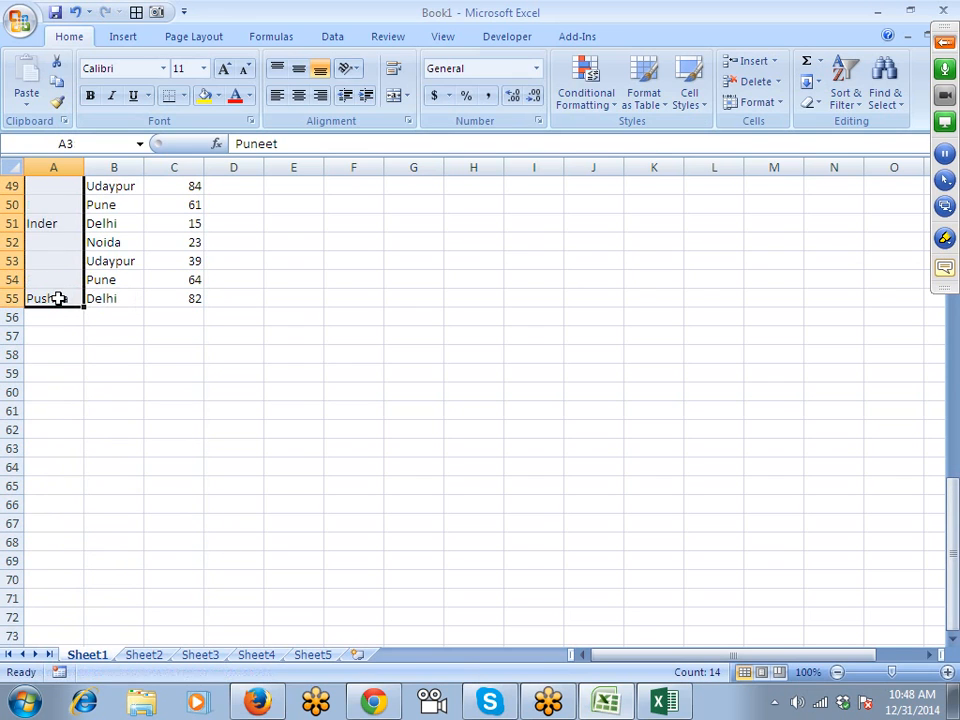
pyautogui.scroll(16, 60, 297)
pyautogui.click(120, 250)
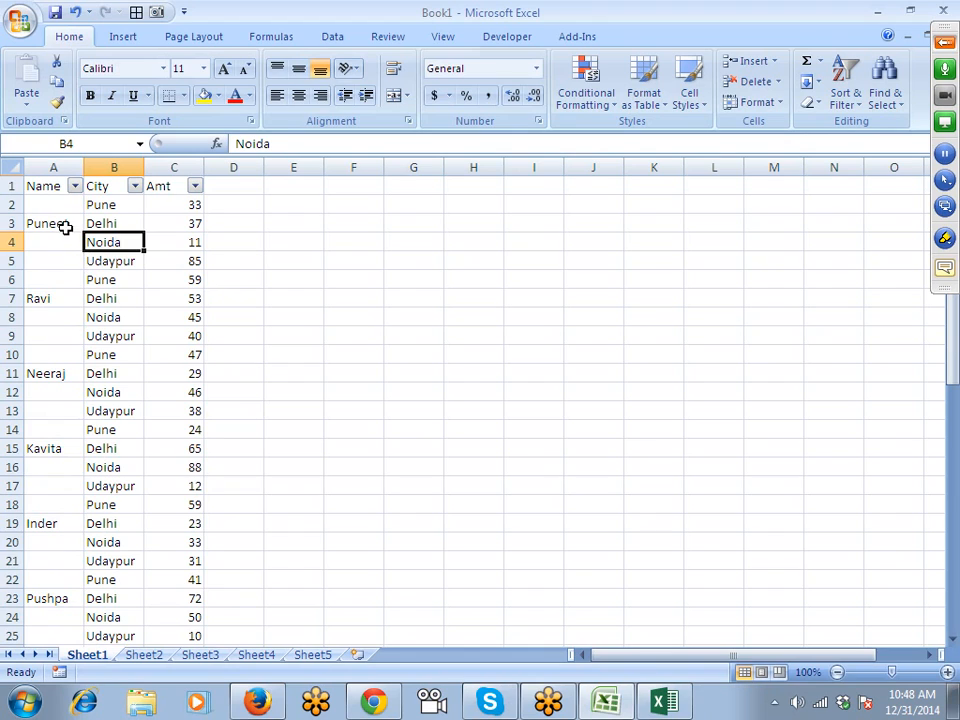
# Highlight each name's group of rows, such as rows 4–7 and 8–11.
pyautogui.moveTo(66, 227); pyautogui.dragTo(150, 199)
pyautogui.moveTo(60, 298); pyautogui.dragTo(140, 263)
pyautogui.moveTo(60, 322); pyautogui.dragTo(171, 379)
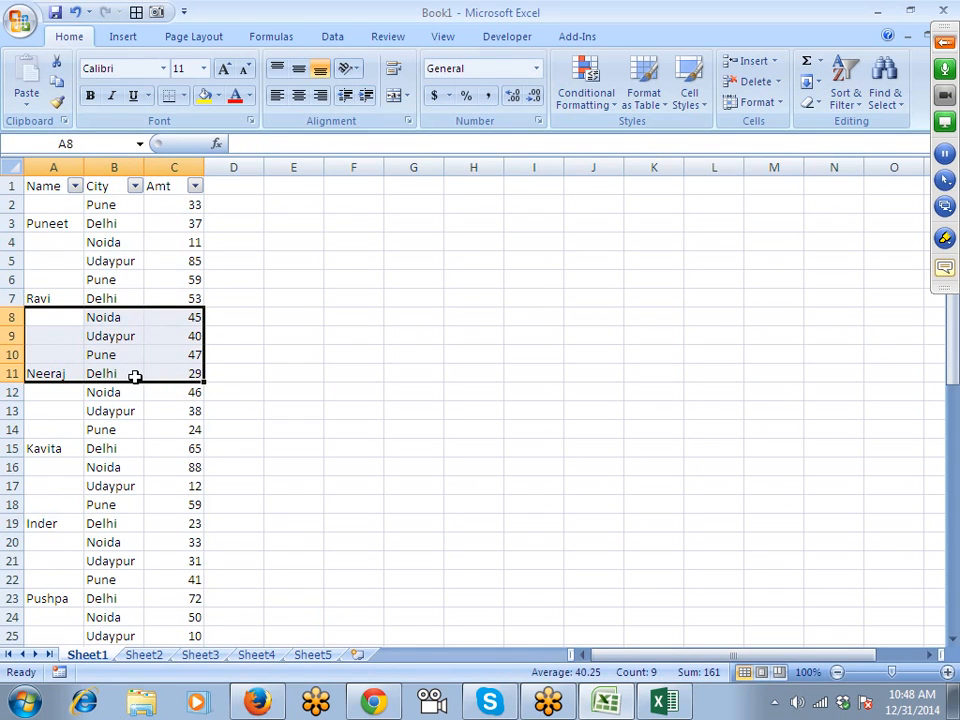
pyautogui.scroll(-12, 134, 376)
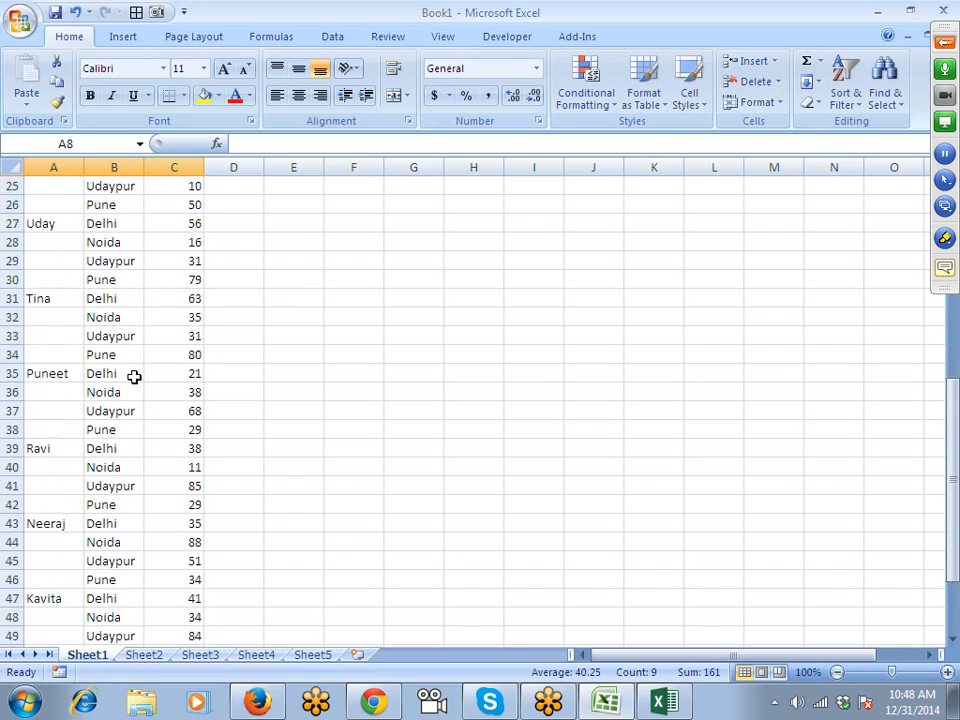
pyautogui.scroll(7, 134, 376)
pyautogui.scroll(5, 134, 376)
pyautogui.click(118, 298)
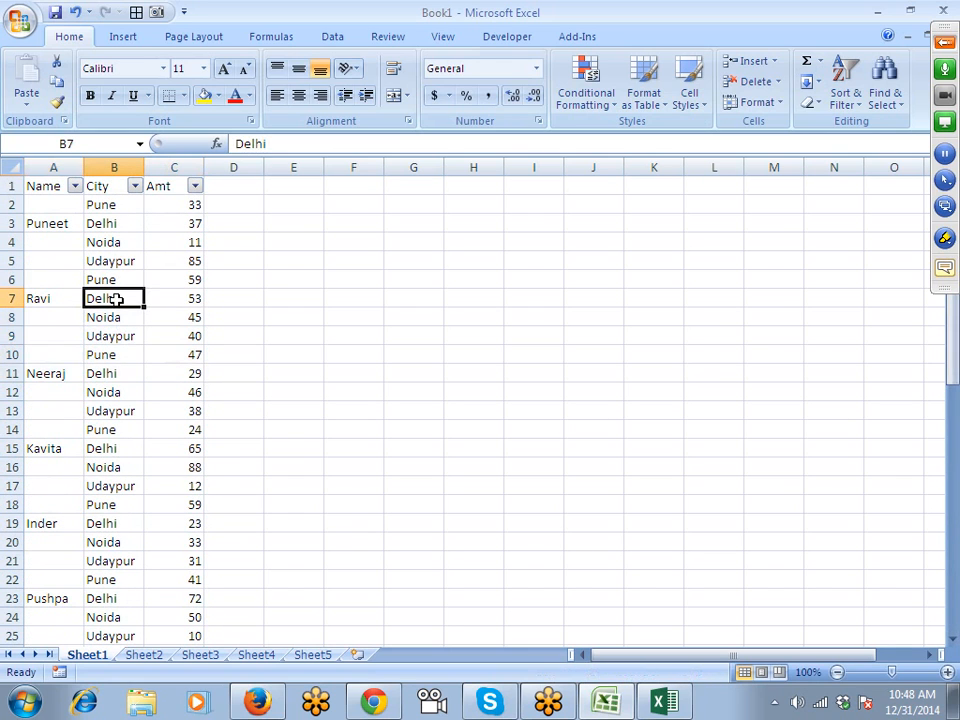
# Select all blank cells via F5 > Special > Blanks.
pyautogui.press('F5')
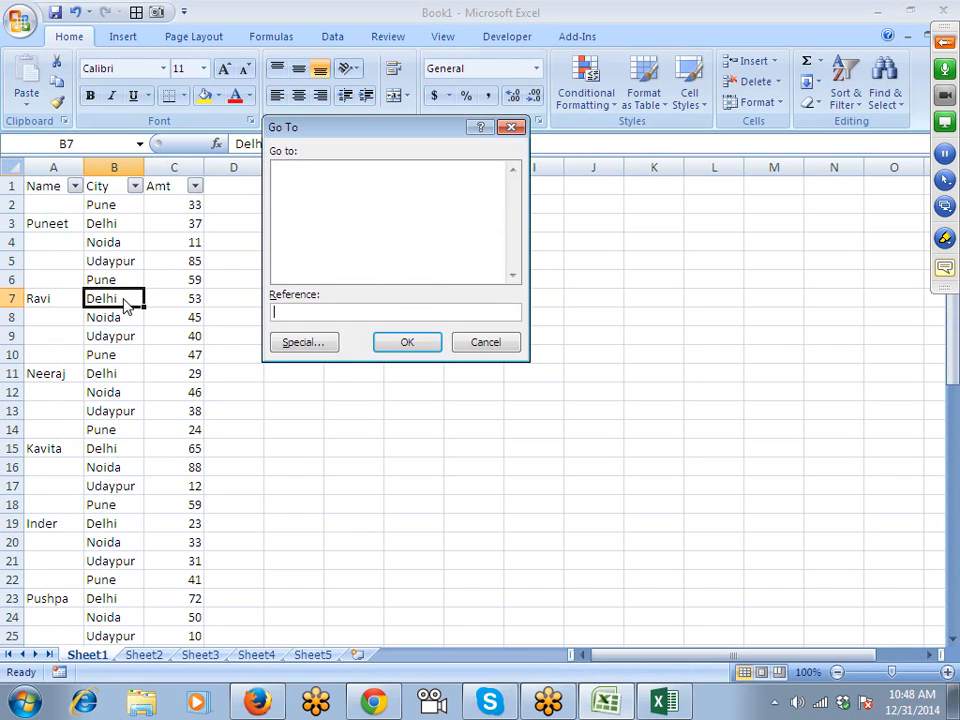
pyautogui.click(313, 348)
pyautogui.click(296, 267)
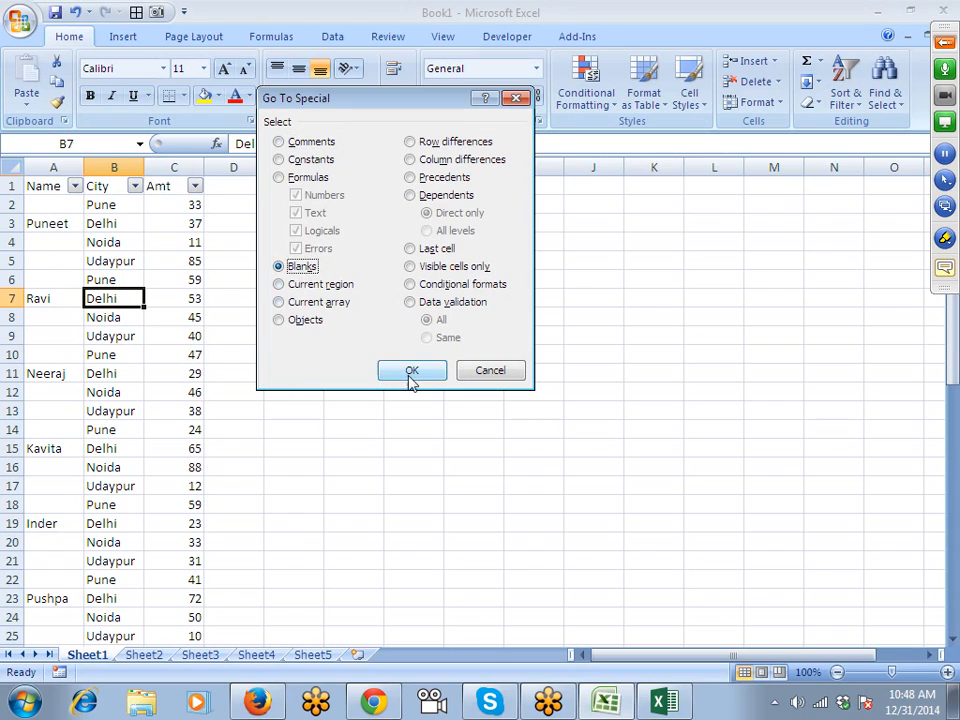
pyautogui.click(414, 379)
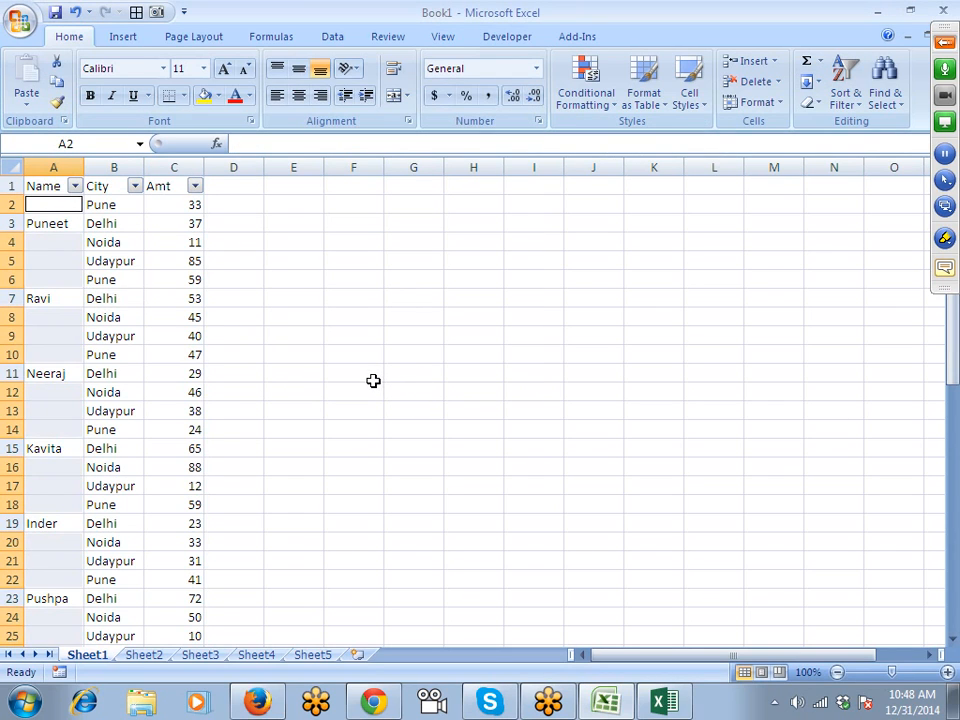
pyautogui.scroll(-5, 373, 381)
pyautogui.scroll(5, 373, 381)
# From A54, enter =A55 into every selected blank with Ctrl+Enter.
pyautogui.press('Return')
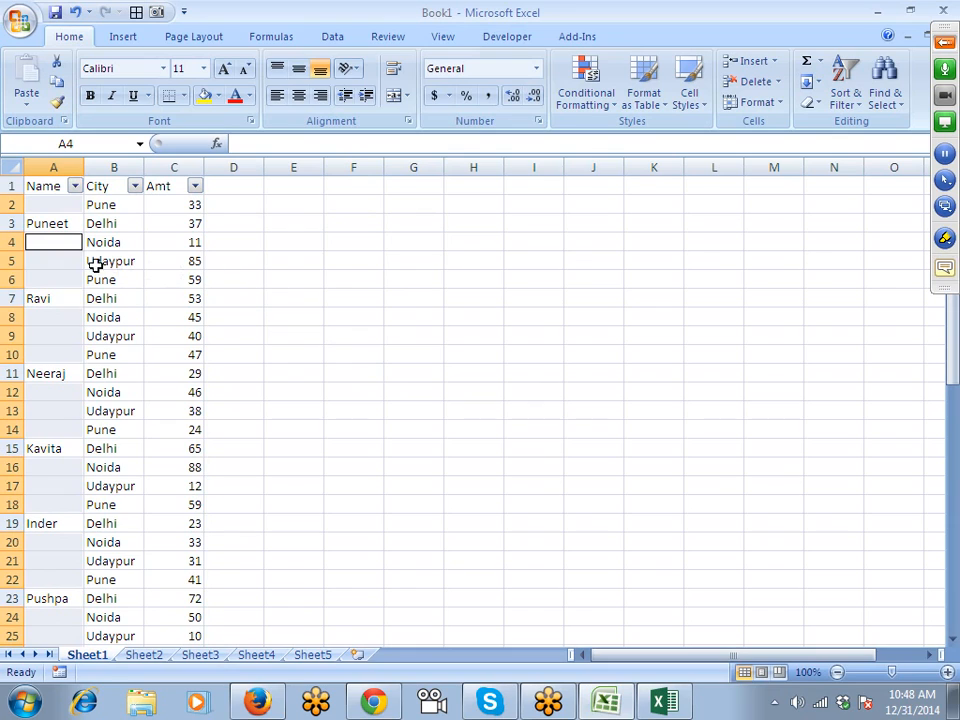
pyautogui.press('Return')
pyautogui.press('Return')
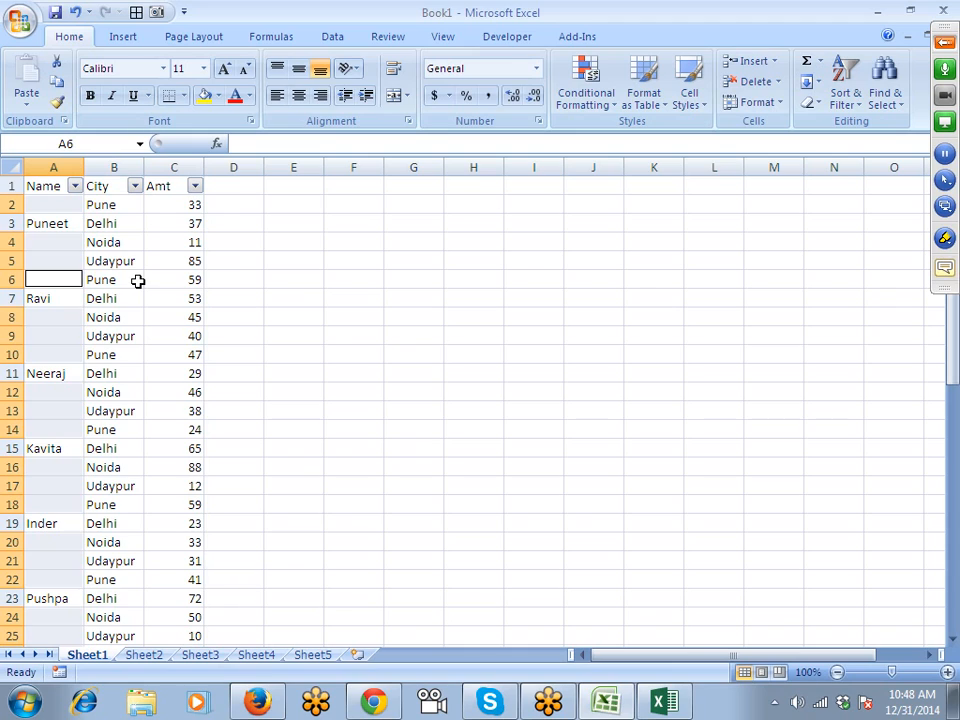
pyautogui.press('Up')
pyautogui.press('Up')
pyautogui.press('Up')
pyautogui.press('Up')
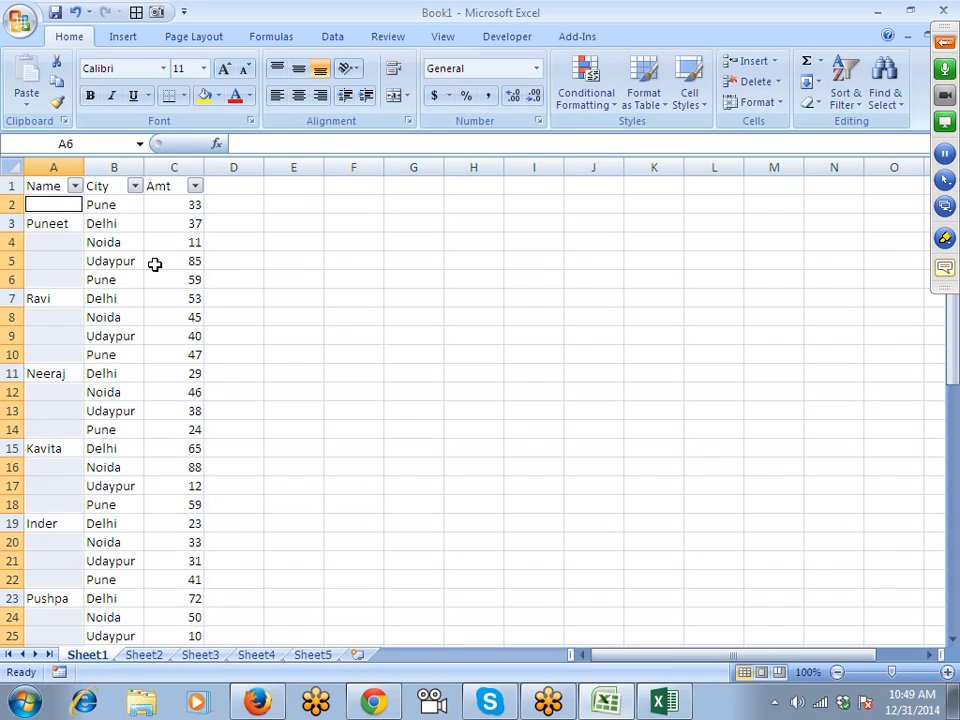
pyautogui.hotkey('shift', 'Return')
pyautogui.scroll(-2, 129, 452)
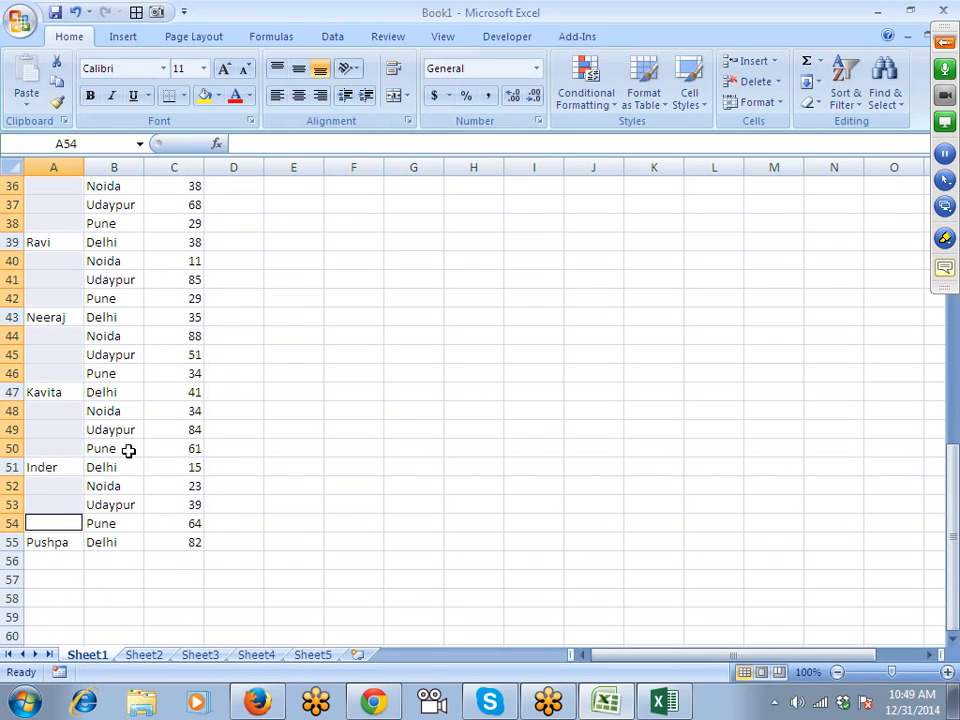
pyautogui.write('=')
pyautogui.press('Down')
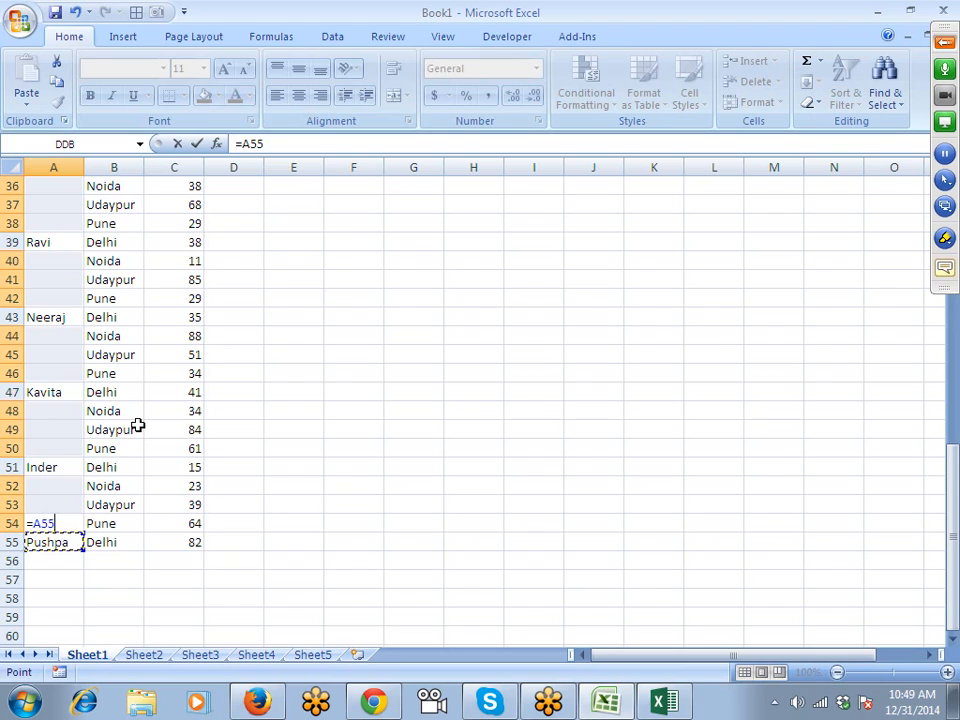
pyautogui.hotkey('ctrl', 'Return')
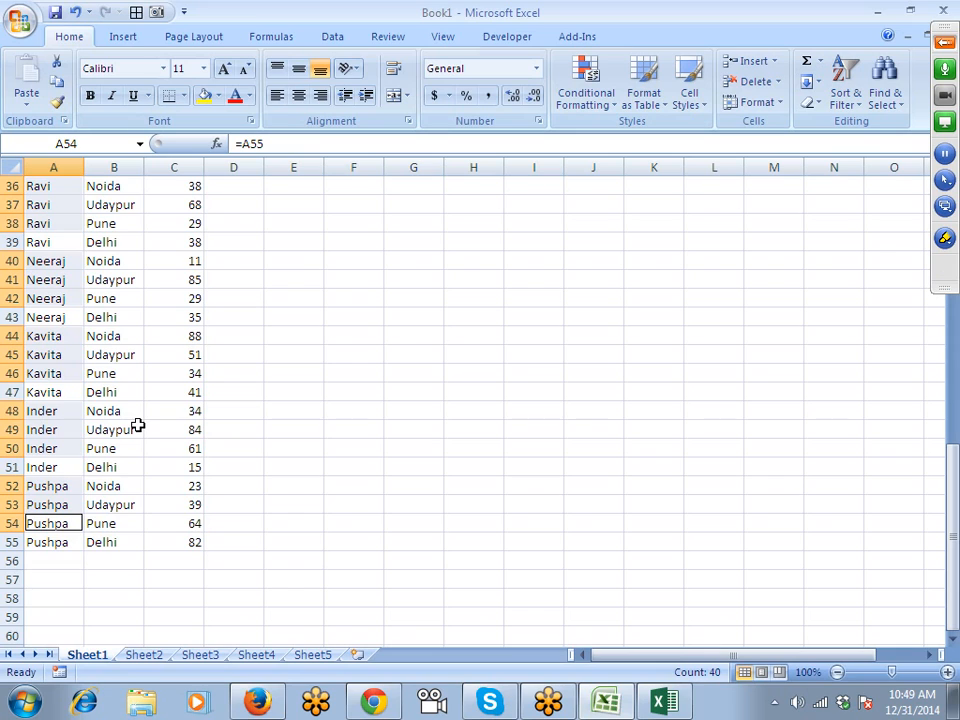
pyautogui.click(290, 298)
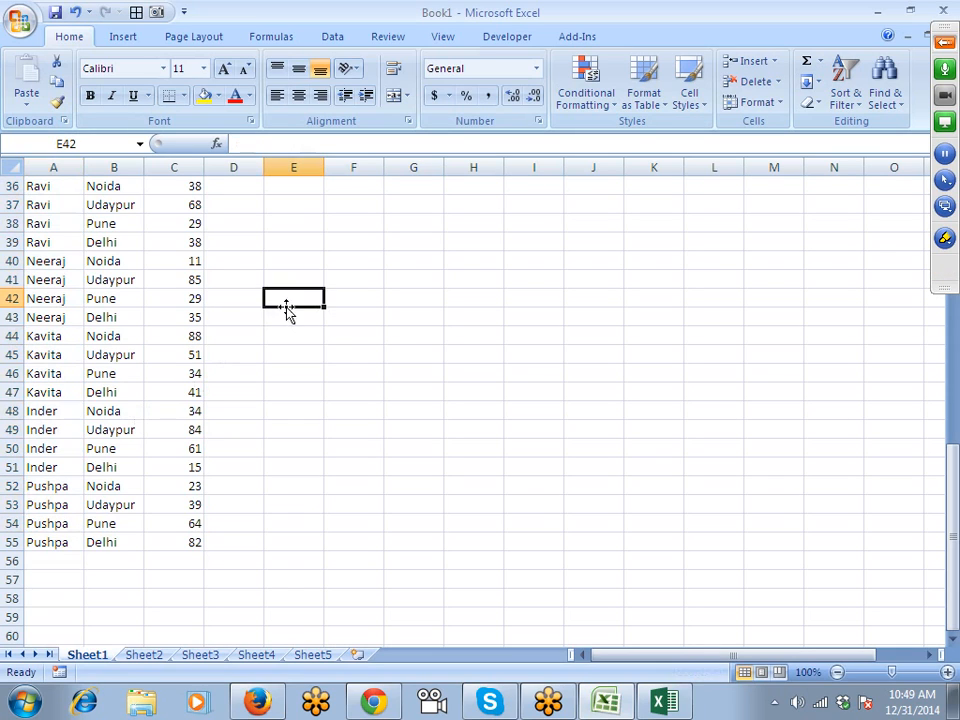
# Select the block E42:H49 and cycle the active cell through it with Tab.
pyautogui.moveTo(296, 296); pyautogui.dragTo(463, 422)
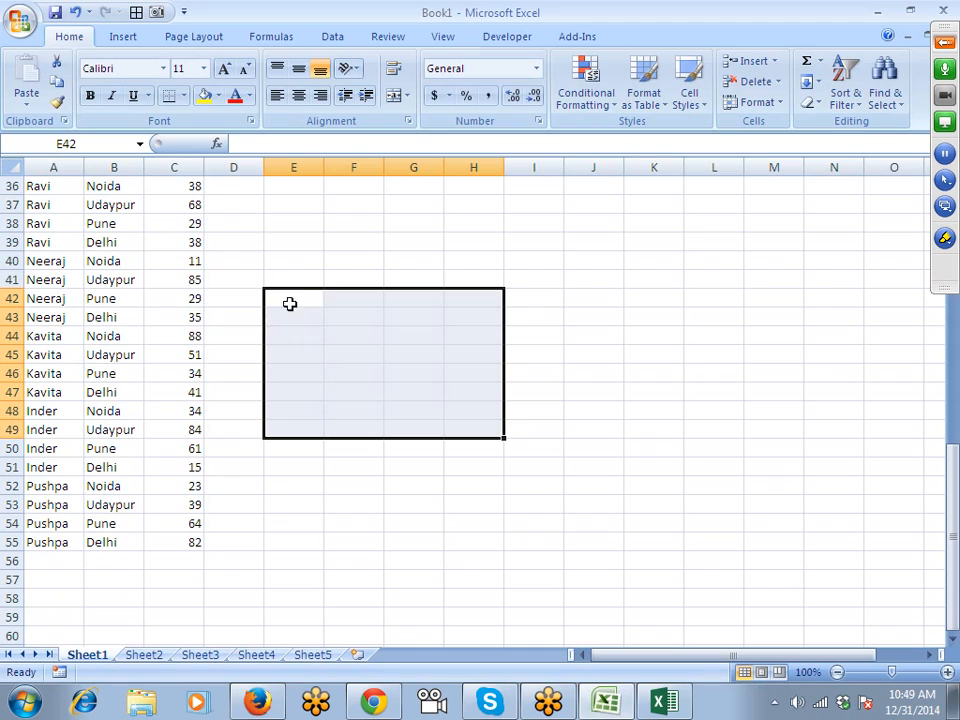
pyautogui.press('Tab')
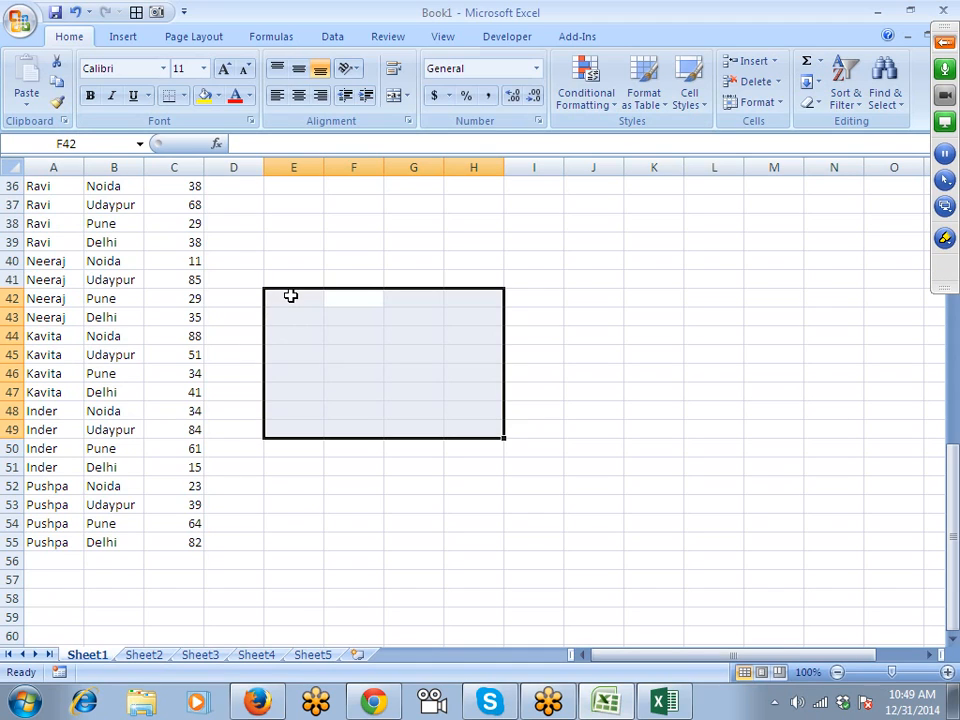
pyautogui.press('Tab')
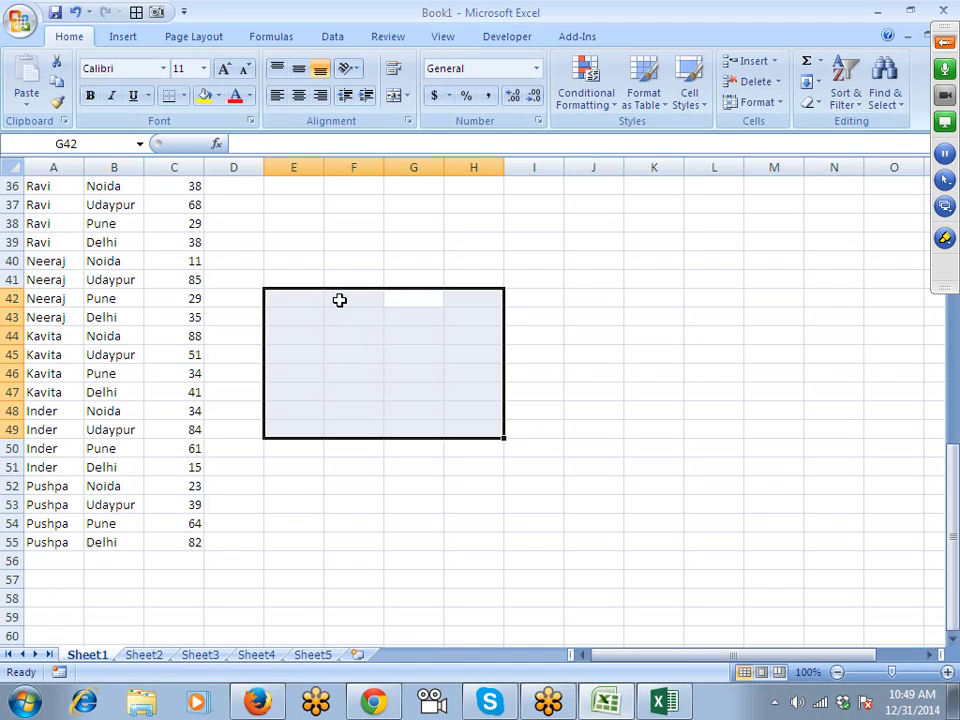
pyautogui.press('Tab')
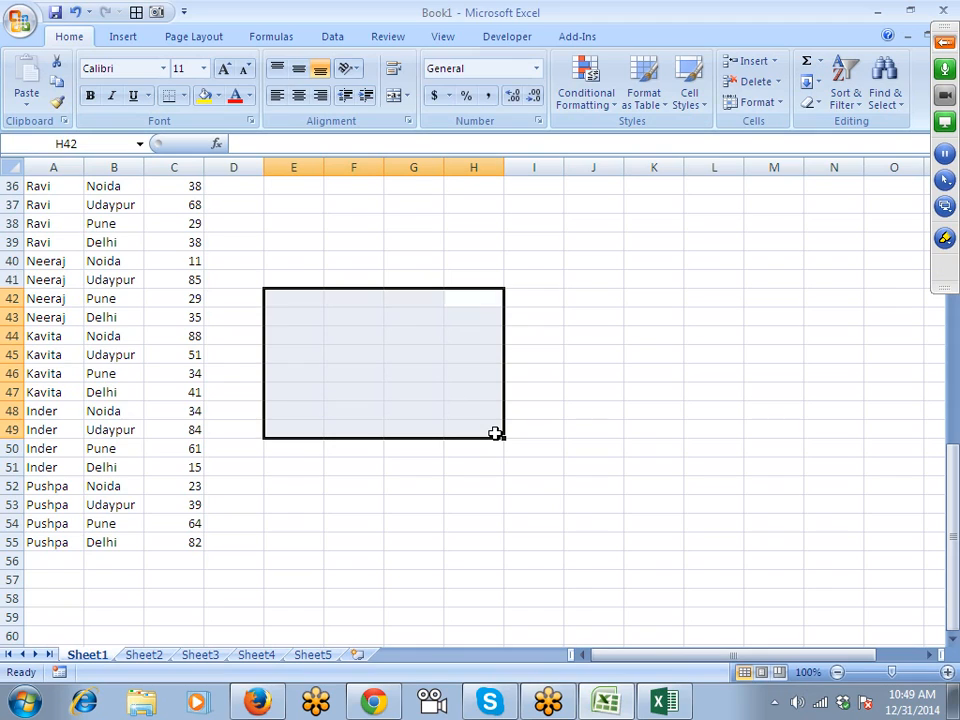
pyautogui.press('Tab')
pyautogui.press('Tab')
pyautogui.press('Tab')
pyautogui.press('Tab')
pyautogui.press('Tab')
pyautogui.press('Tab')
pyautogui.press('Tab')
pyautogui.press('Tab')
pyautogui.press('Tab')
pyautogui.press('Tab')
pyautogui.press('Tab')
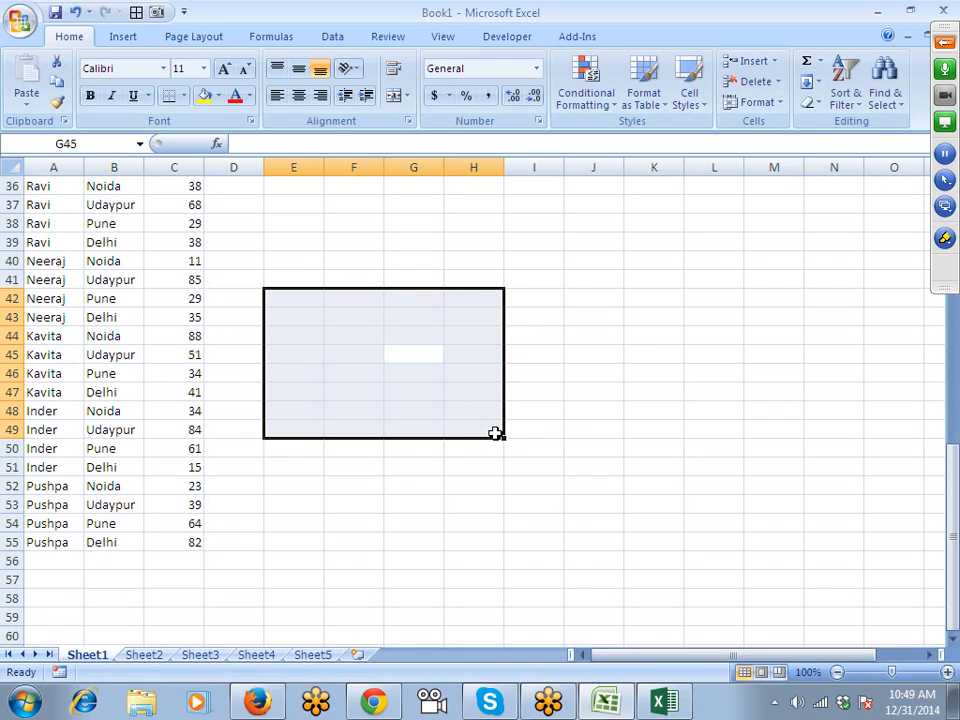
pyautogui.press('Tab')
pyautogui.press('Tab')
pyautogui.press('Tab')
pyautogui.press('Tab')
pyautogui.press('Tab')
pyautogui.press('Tab')
pyautogui.press('Tab')
pyautogui.press('Tab')
pyautogui.press('Tab')
pyautogui.press('Tab')
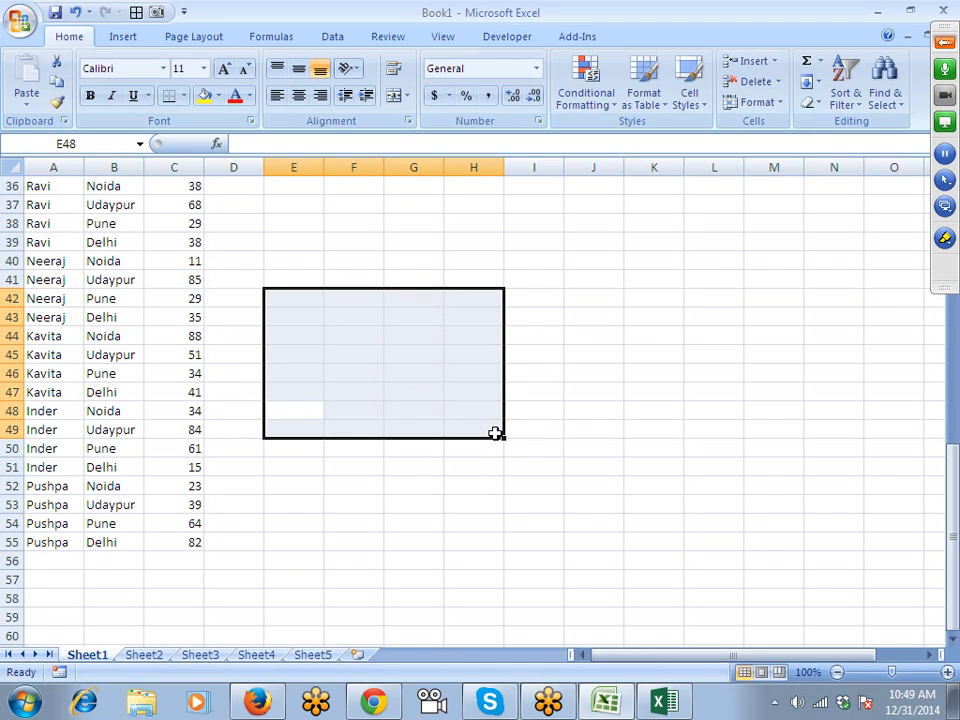
pyautogui.press('Tab')
pyautogui.press('Tab')
pyautogui.press('Tab')
pyautogui.press('Tab')
pyautogui.press('Tab')
pyautogui.press('Tab')
pyautogui.press('Tab')
pyautogui.press('Tab')
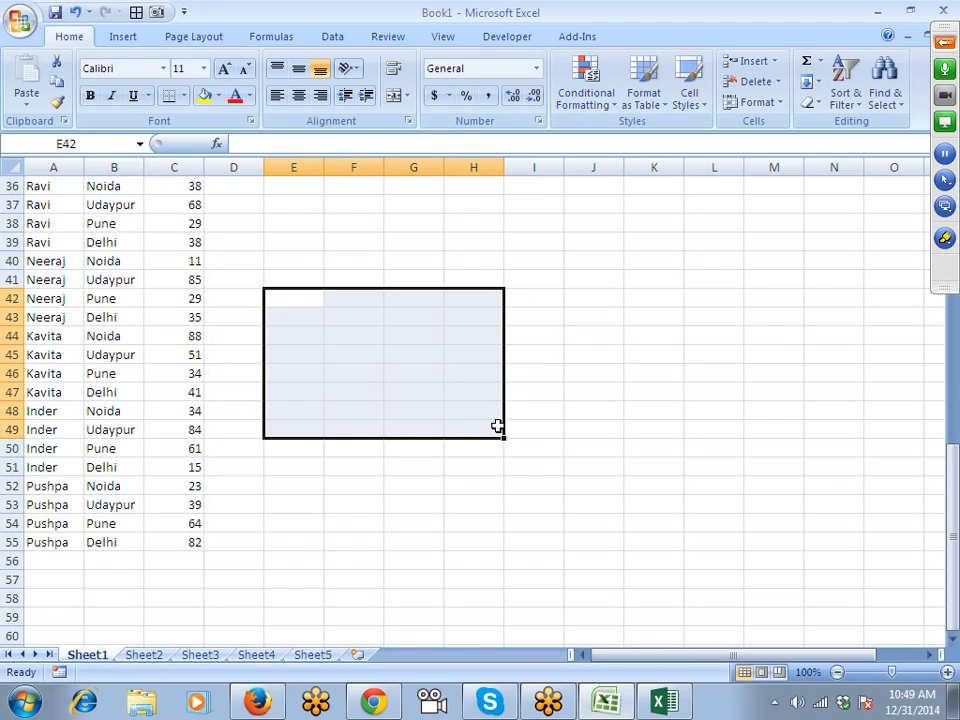
# Turn on Extend Selection with F8 and show the taskbar's hidden notification icons.
pyautogui.hotkey('shift', 'Tab')
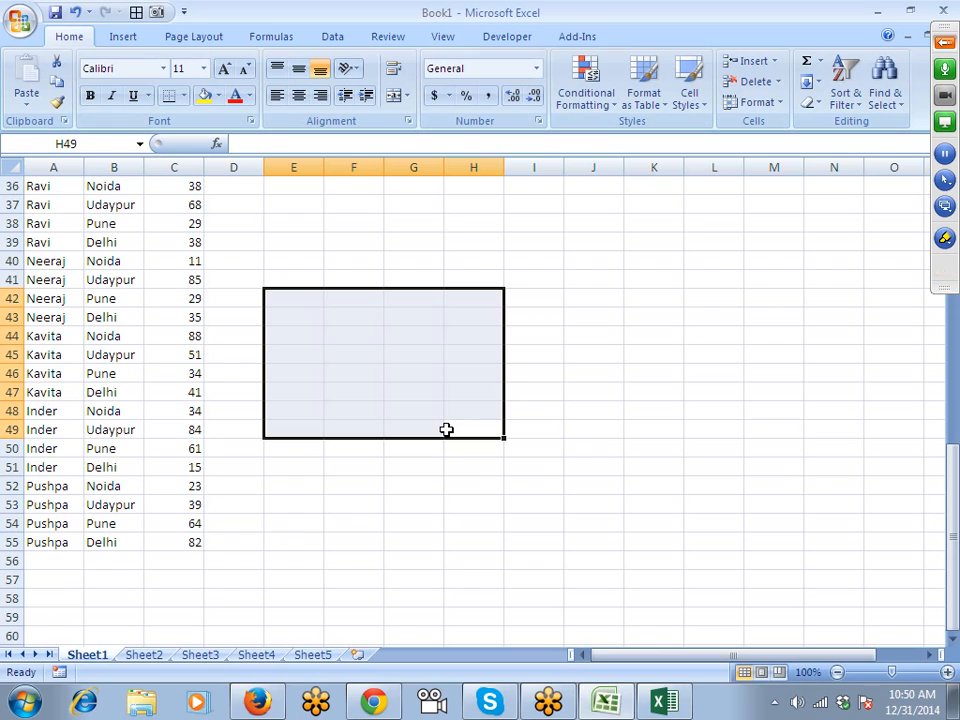
pyautogui.press('F8')
pyautogui.click(772, 705)
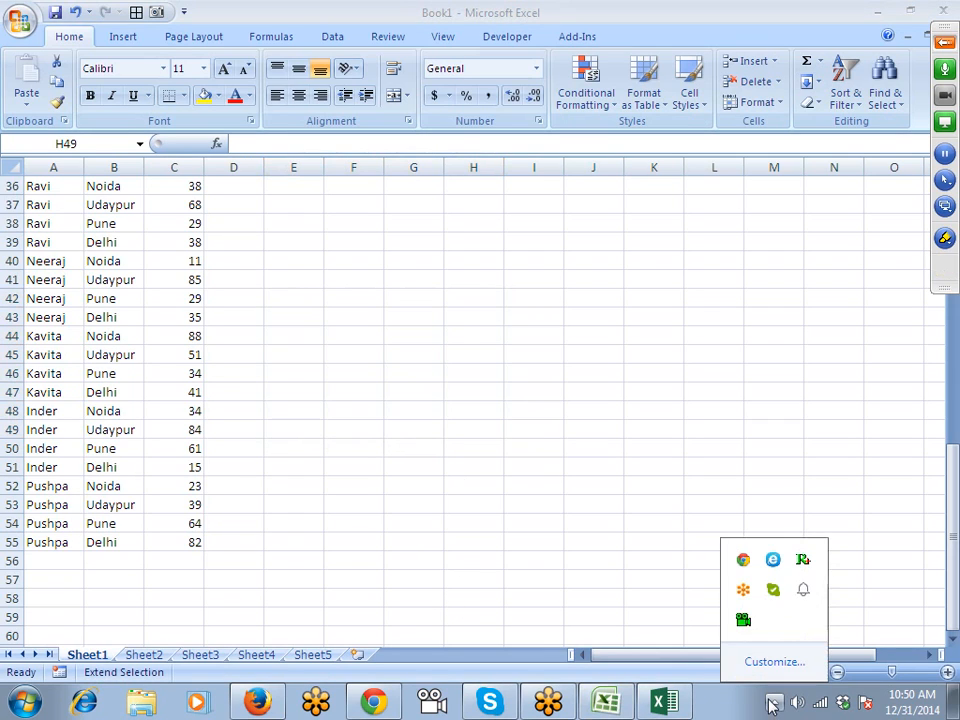